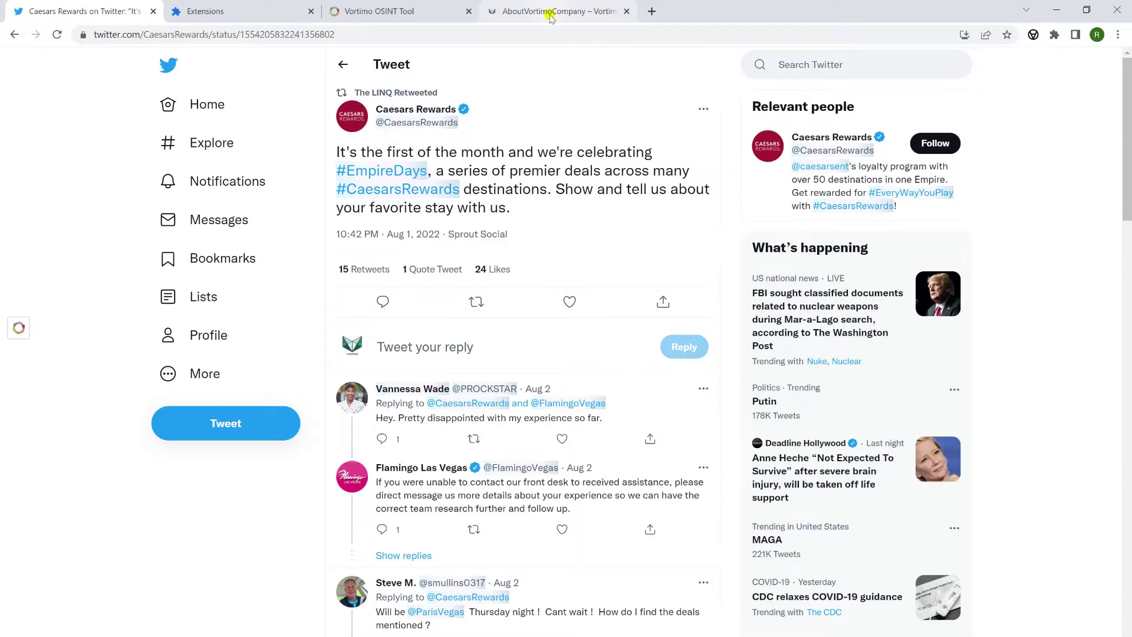
# - Select the founder's name on the About Vortimo page to bring up the Vortimo popup menu
pyautogui.click(550, 12)
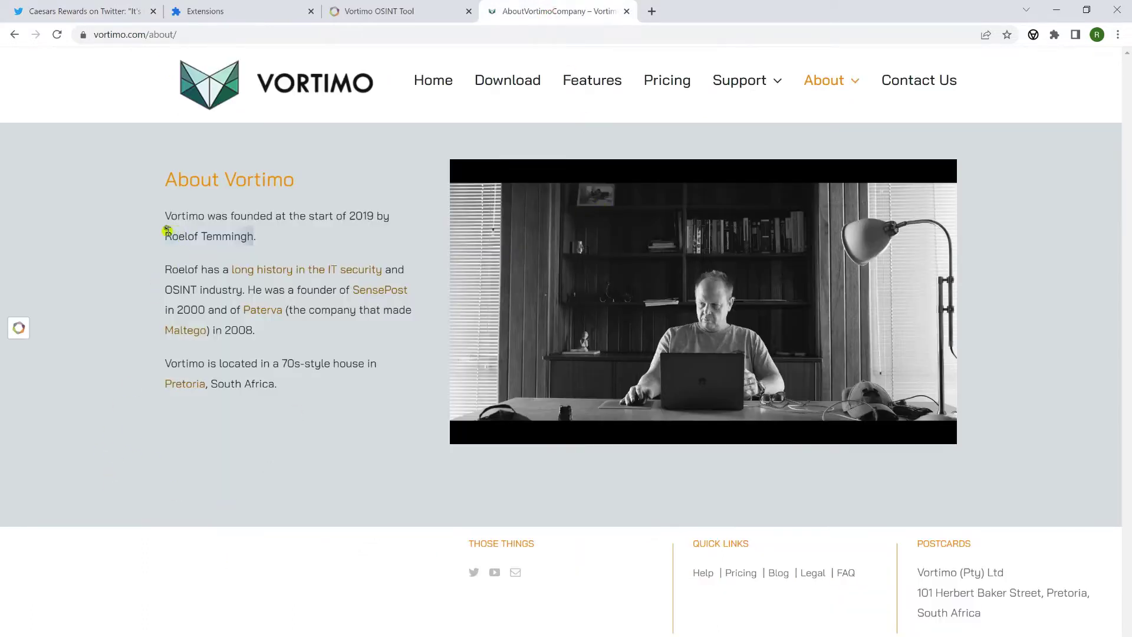
pyautogui.moveTo(167, 230); pyautogui.dragTo(167, 230)
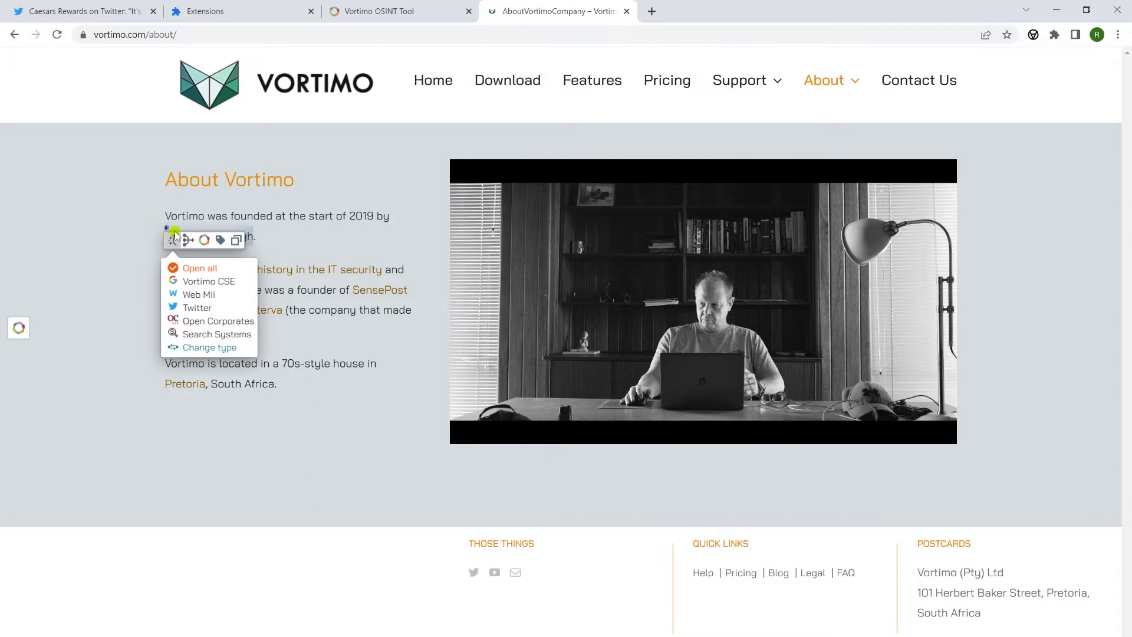
pyautogui.moveTo(168, 229)
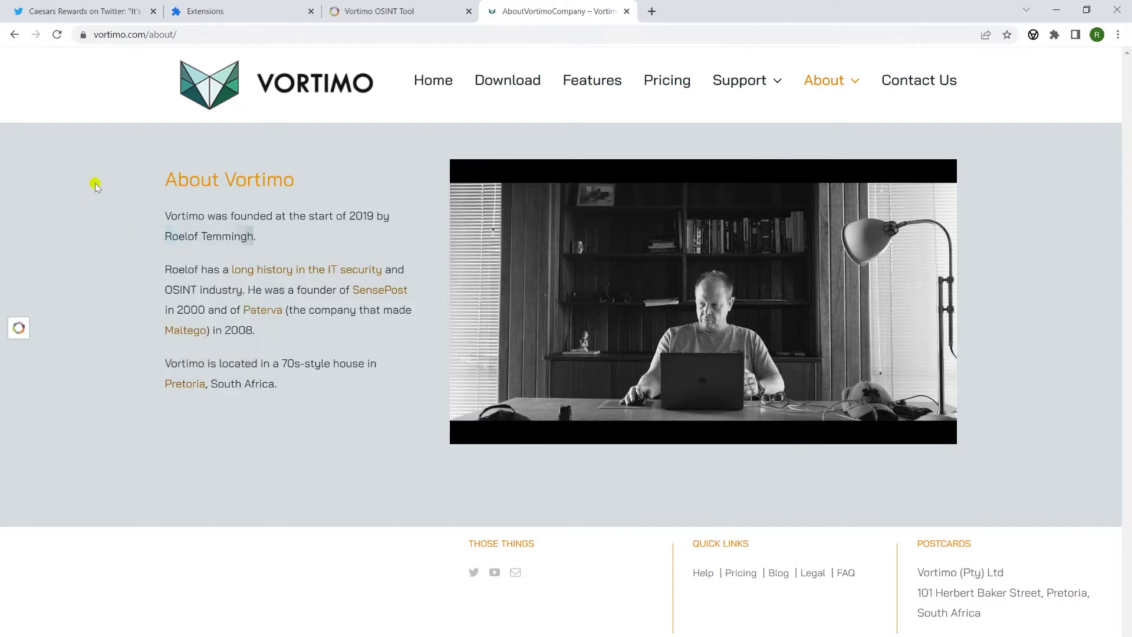
pyautogui.click(425, 12)
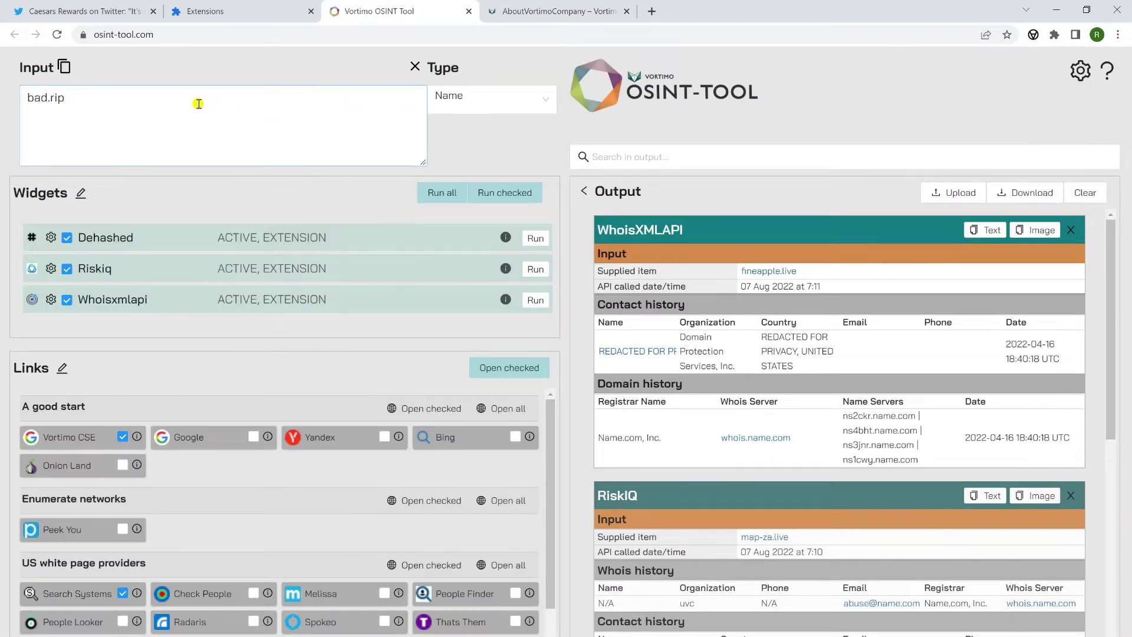
# - Replace the OSINT Tool input with a new name and untick Search Systems in the Links list
pyautogui.moveTo(65, 98); pyautogui.dragTo(2, 96)
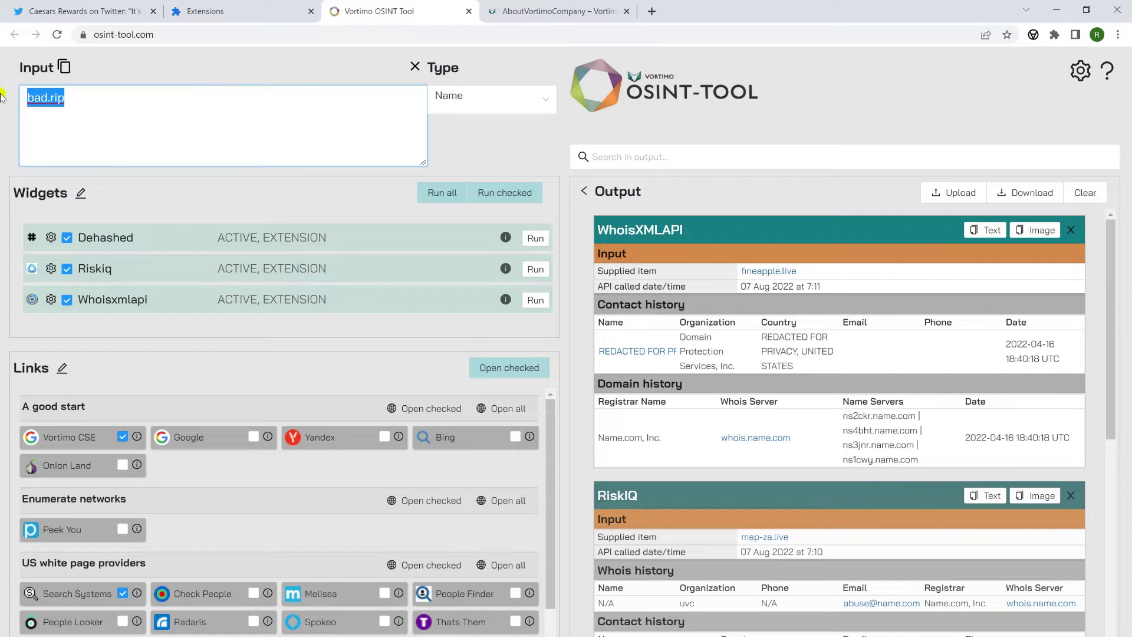
pyautogui.write('Jakes White')
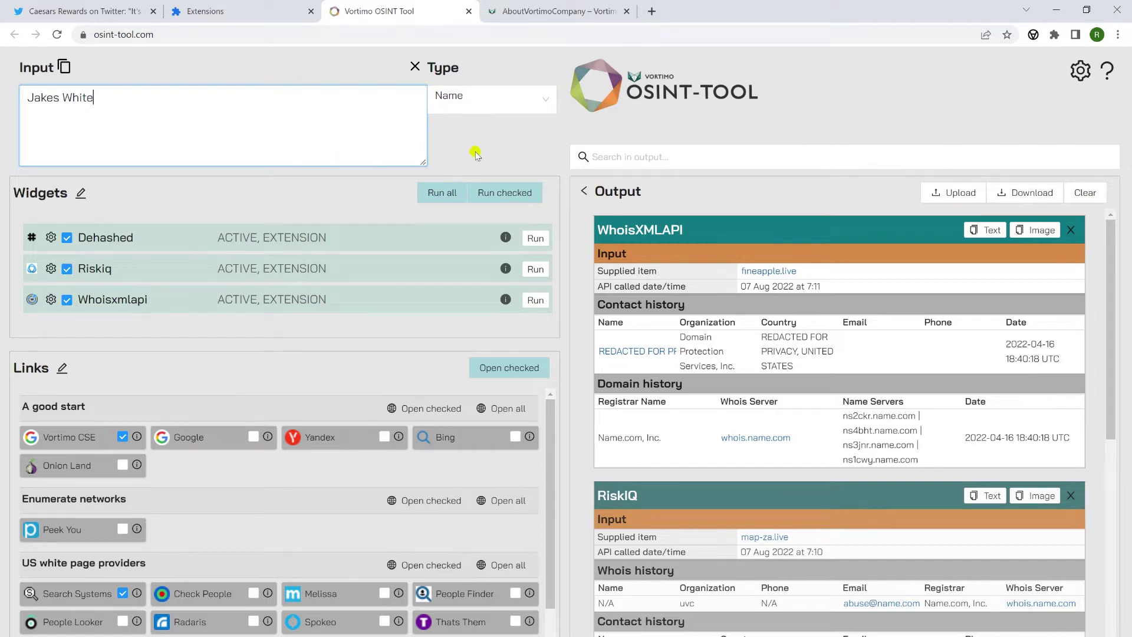
pyautogui.scroll(-3, 387, 505)
pyautogui.scroll(1, 260, 513)
pyautogui.scroll(2, 260, 513)
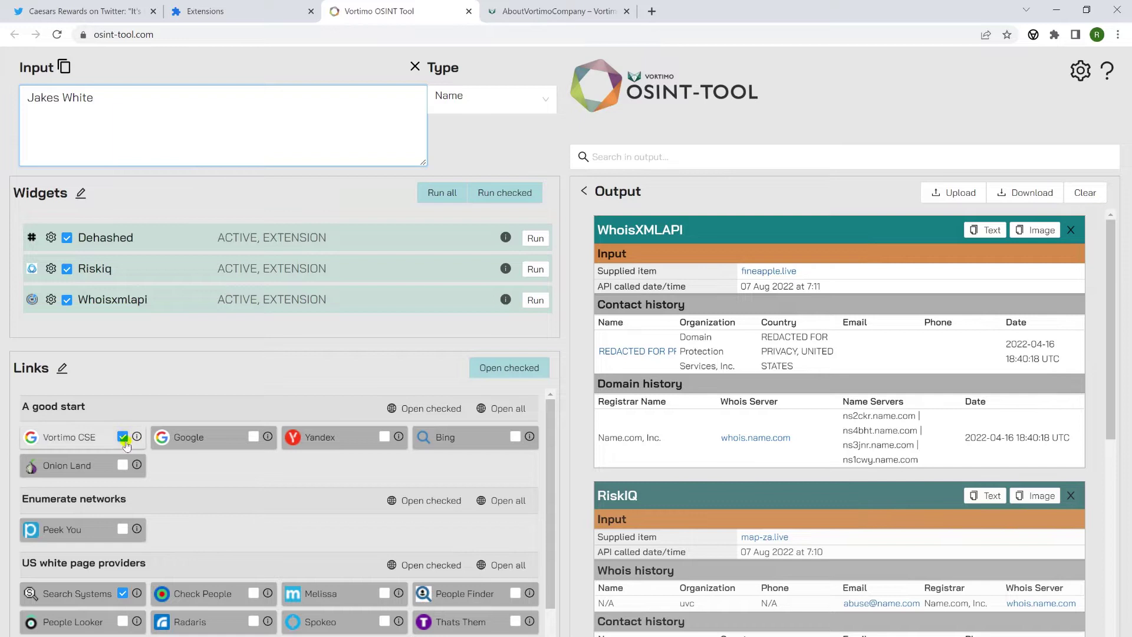
pyautogui.scroll(-3, 322, 505)
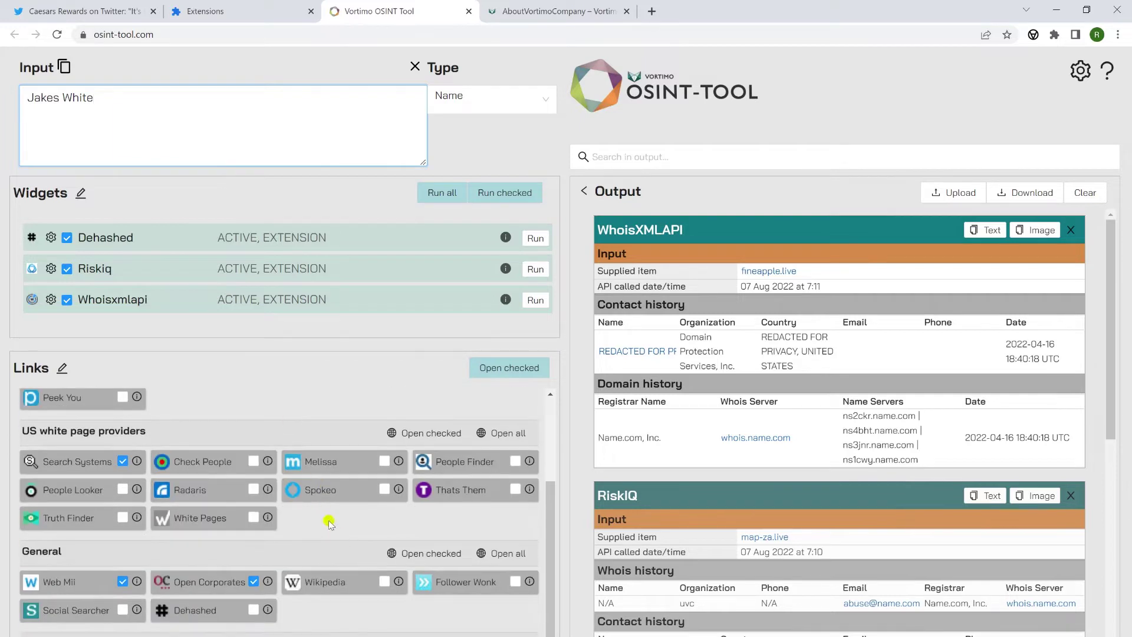
pyautogui.scroll(-1, 330, 524)
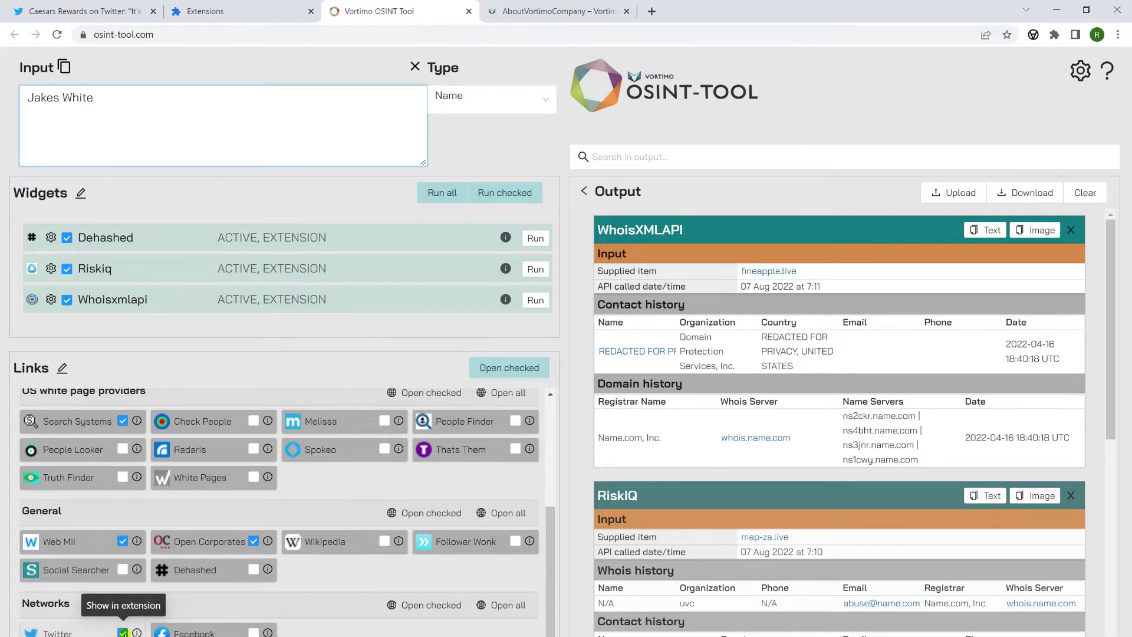
pyautogui.click(122, 421)
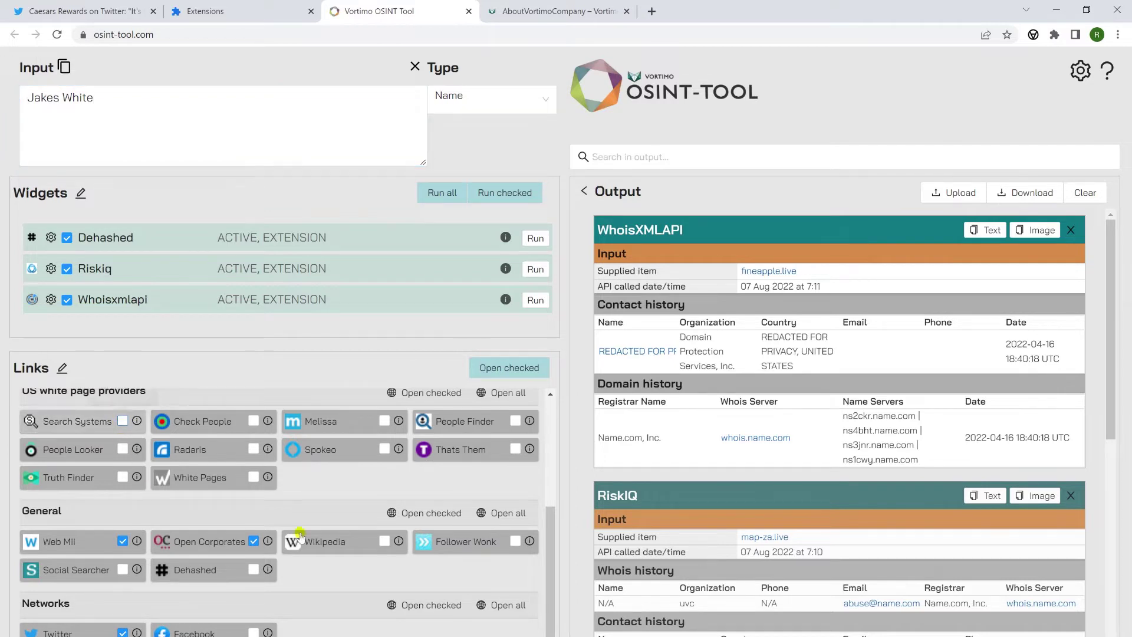
pyautogui.click(486, 16)
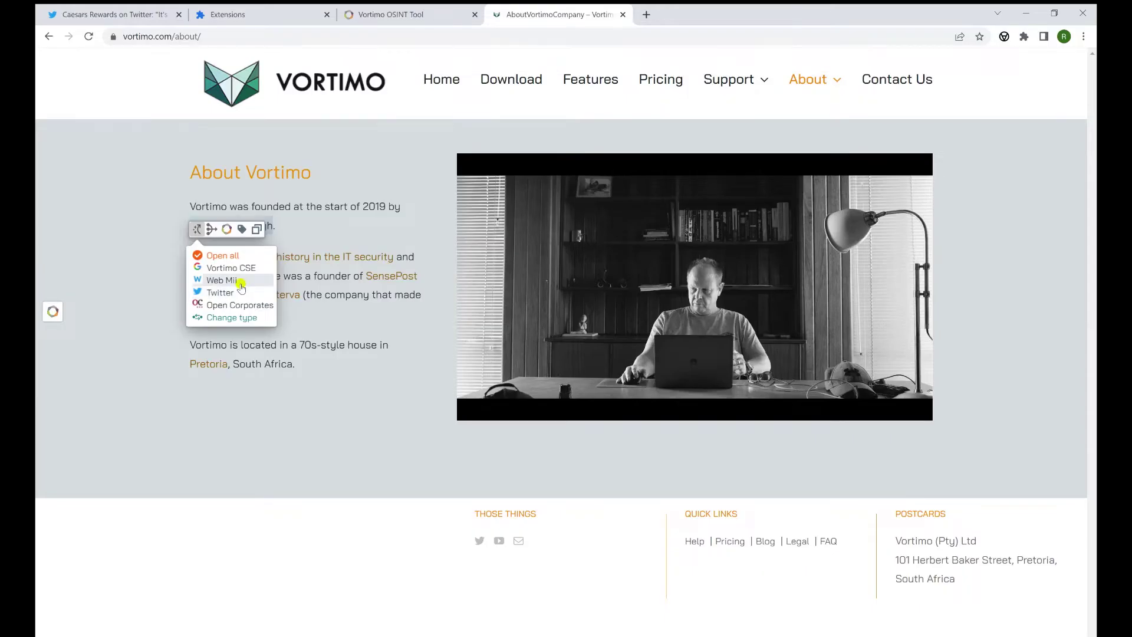
# - Run a Vortimo CSE search on the founder's name, close the results, and check the widgets menu
pyautogui.click(244, 267)
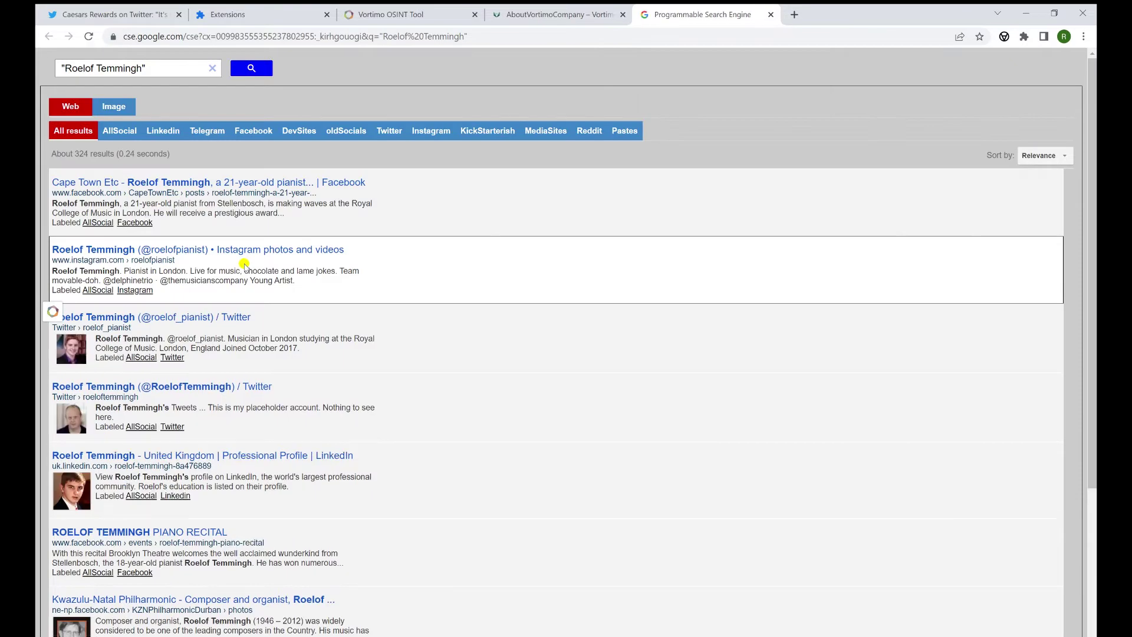
pyautogui.click(772, 16)
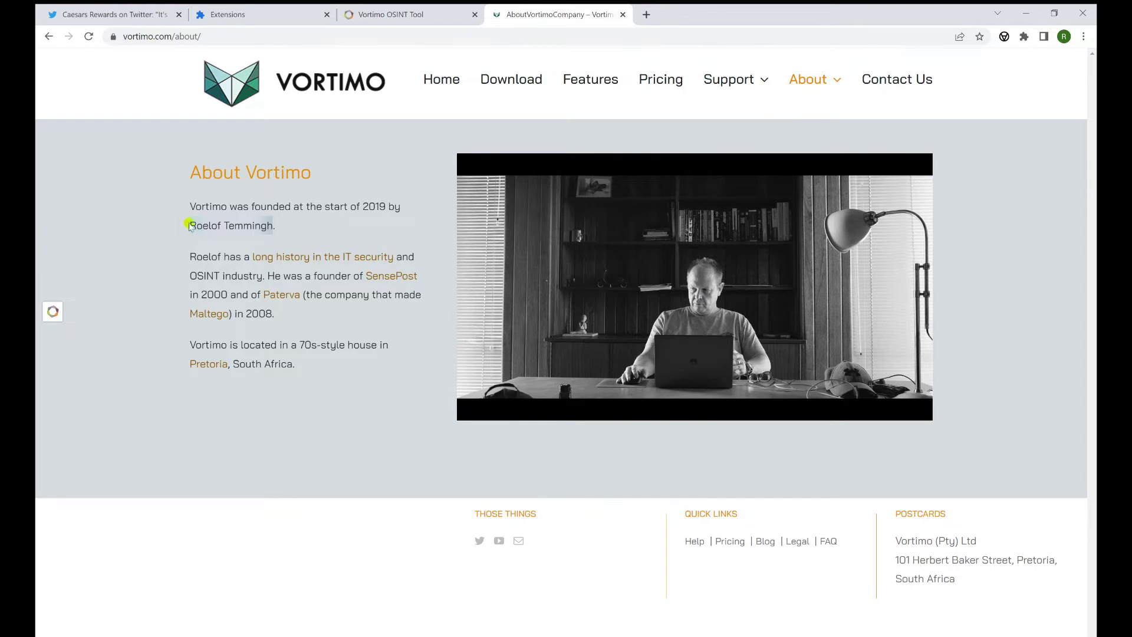
pyautogui.moveTo(197, 228)
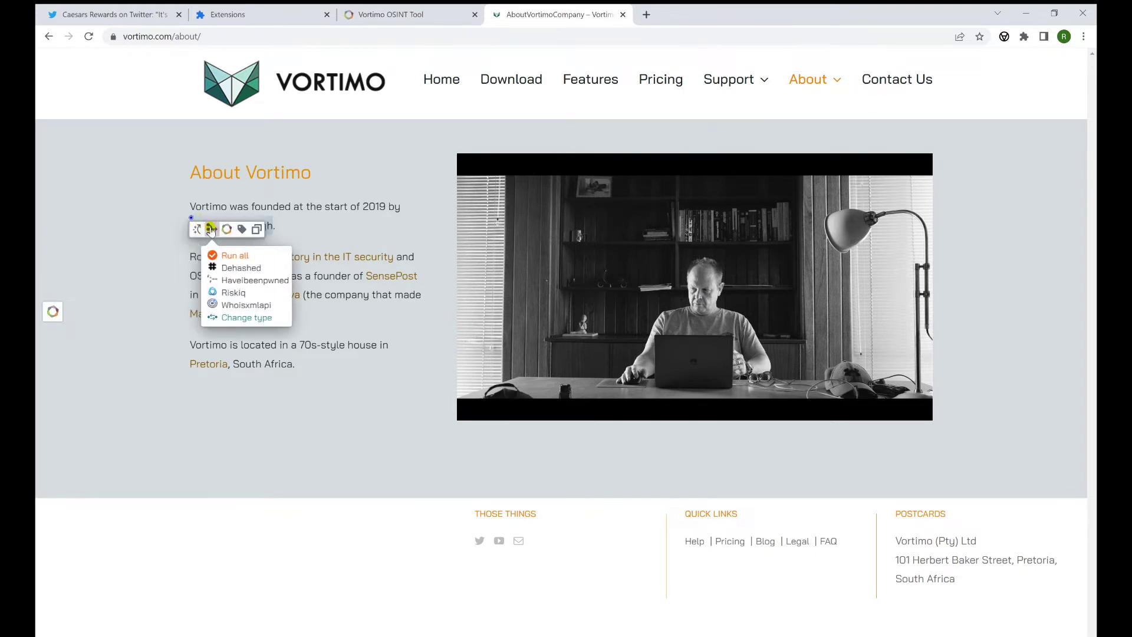
pyautogui.click(442, 14)
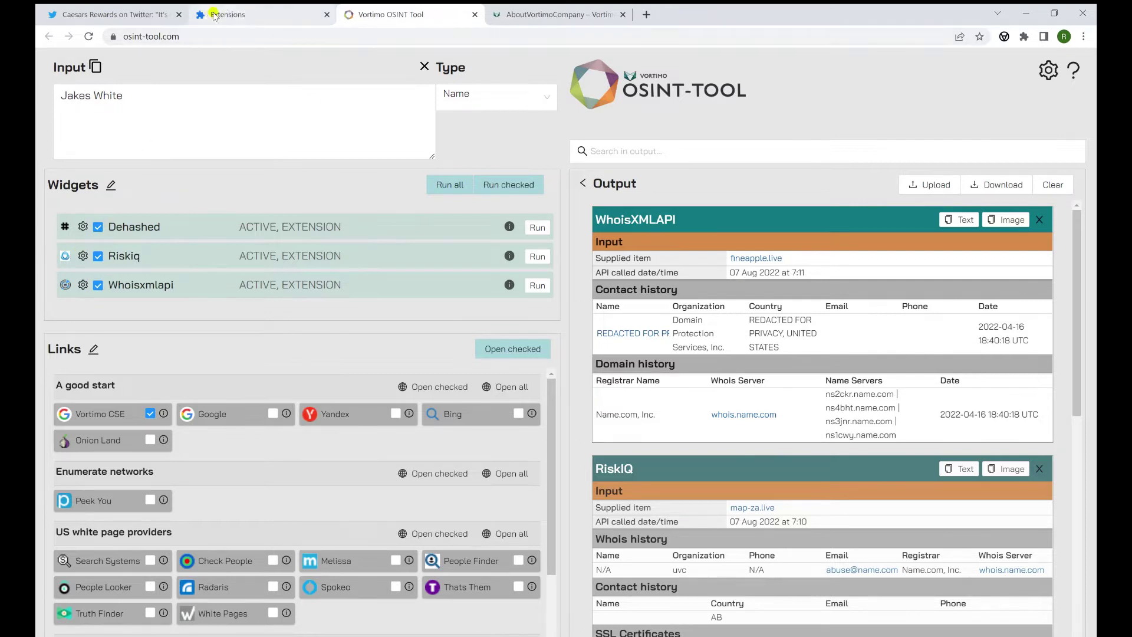
# - Send the founder's name from the About page popup to a new OSINT Tool tab
pyautogui.click(532, 18)
pyautogui.moveTo(203, 220)
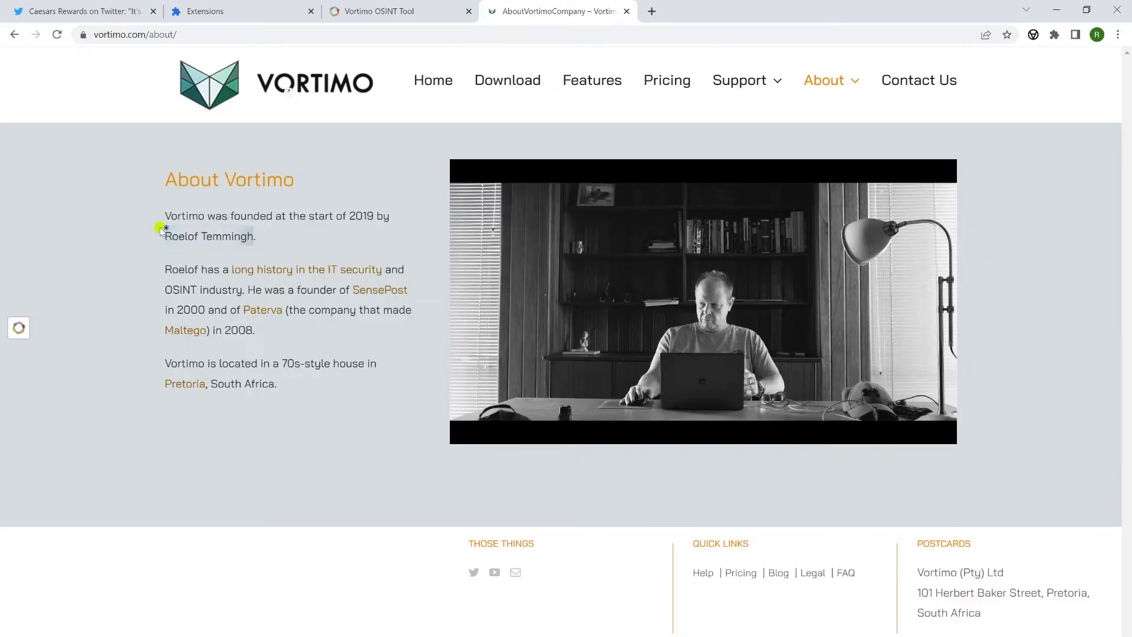
pyautogui.click(206, 240)
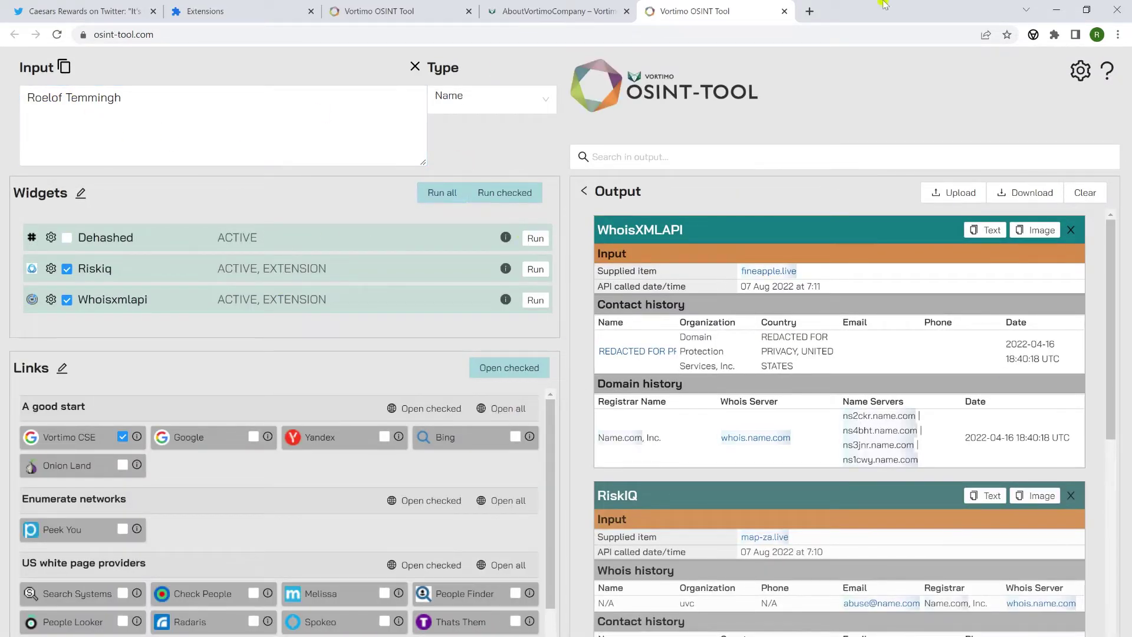
pyautogui.click(782, 11)
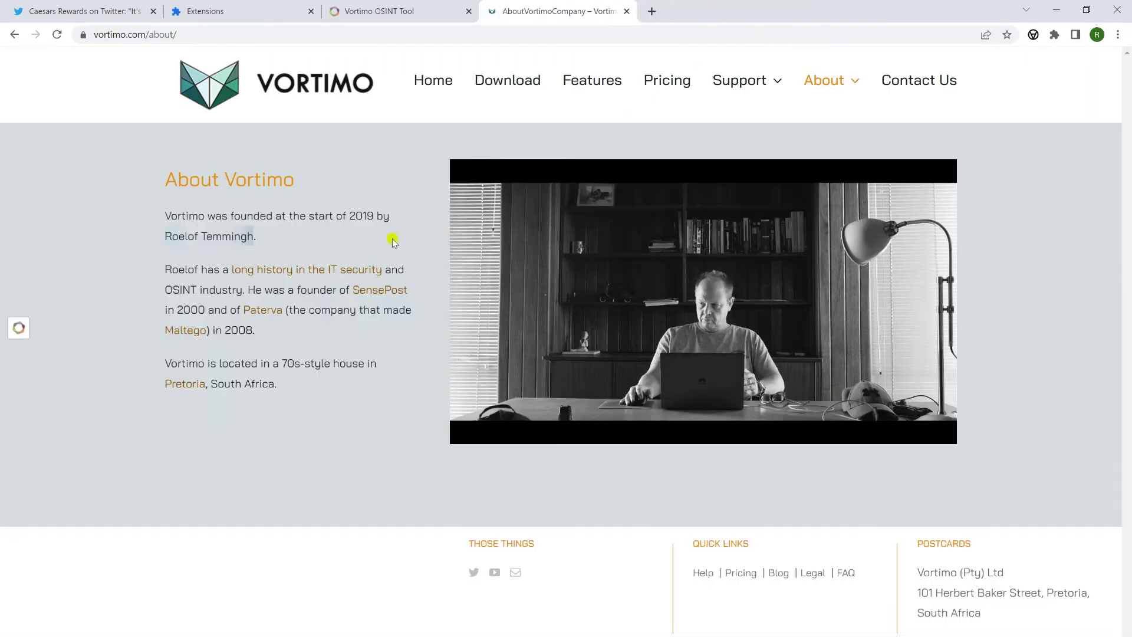
pyautogui.moveTo(203, 242)
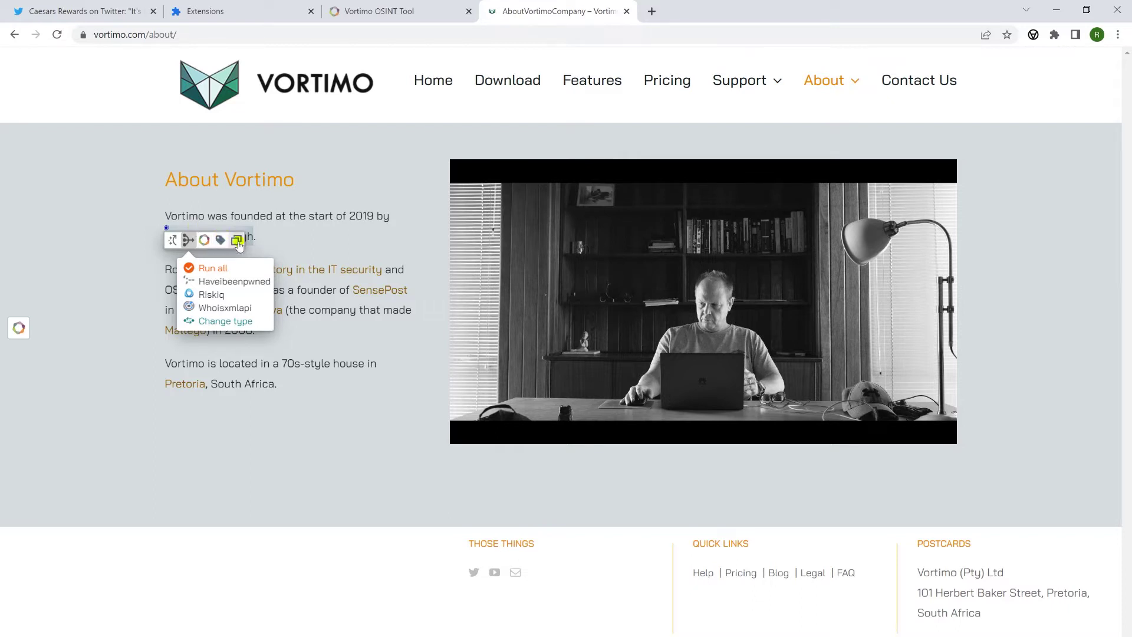
pyautogui.click(172, 240)
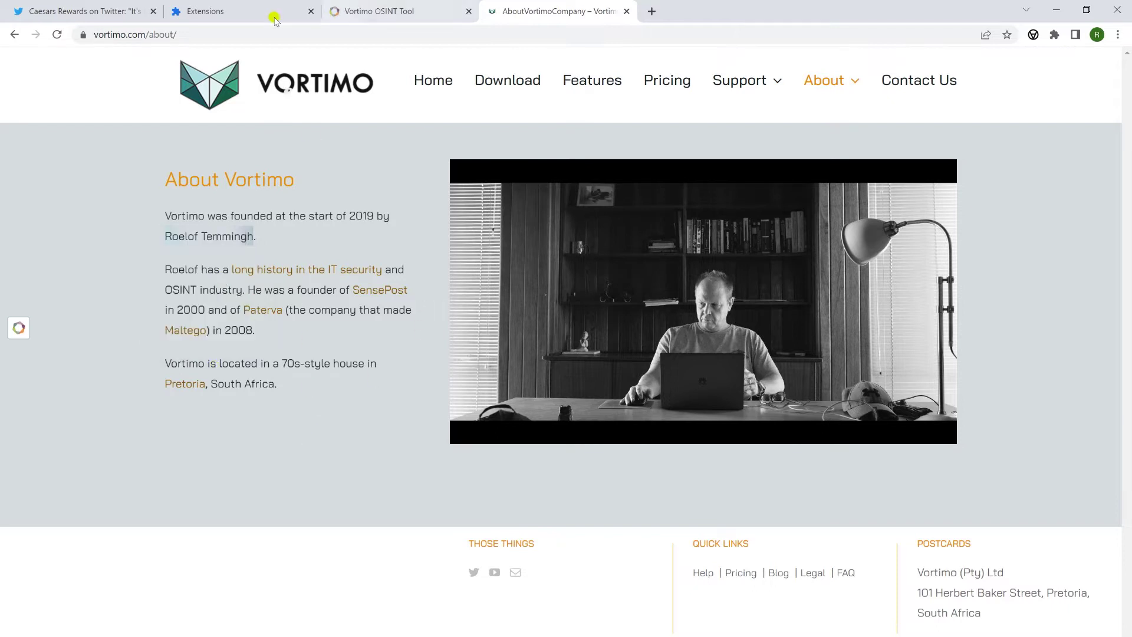
pyautogui.click(112, 12)
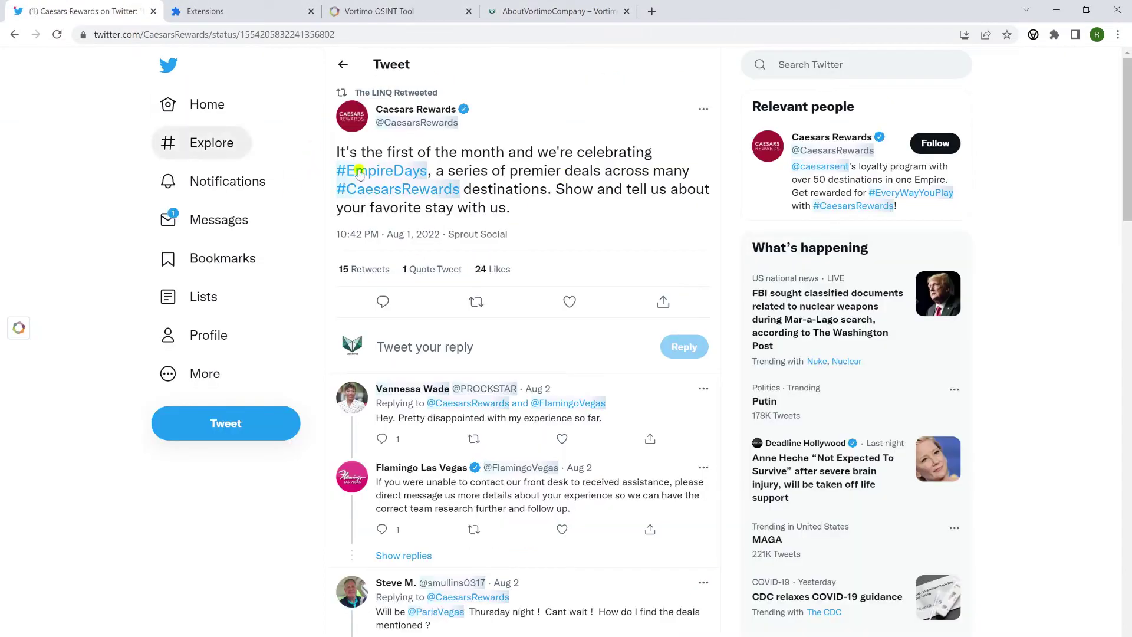
pyautogui.moveTo(341, 170)
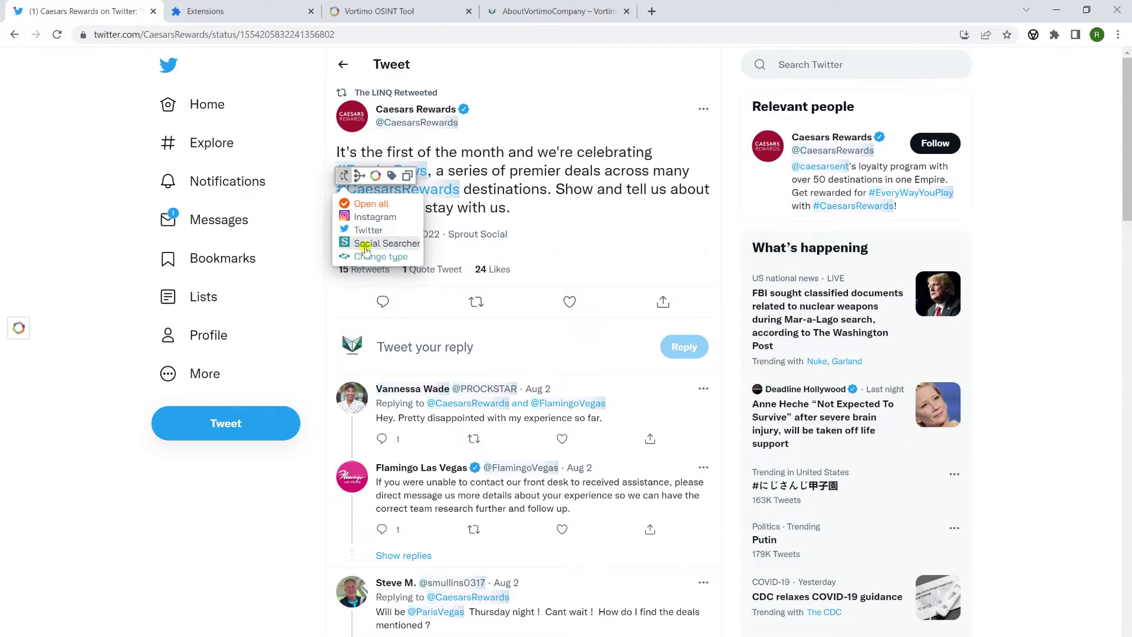
pyautogui.moveTo(383, 122)
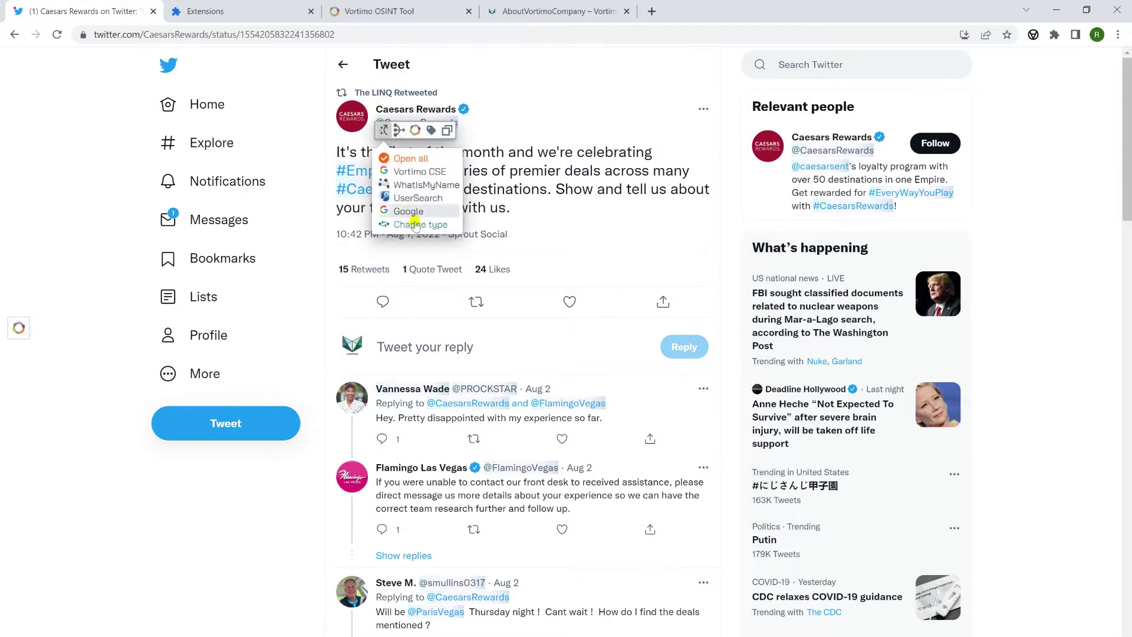
pyautogui.scroll(-4, 566, 380)
pyautogui.scroll(4, 568, 377)
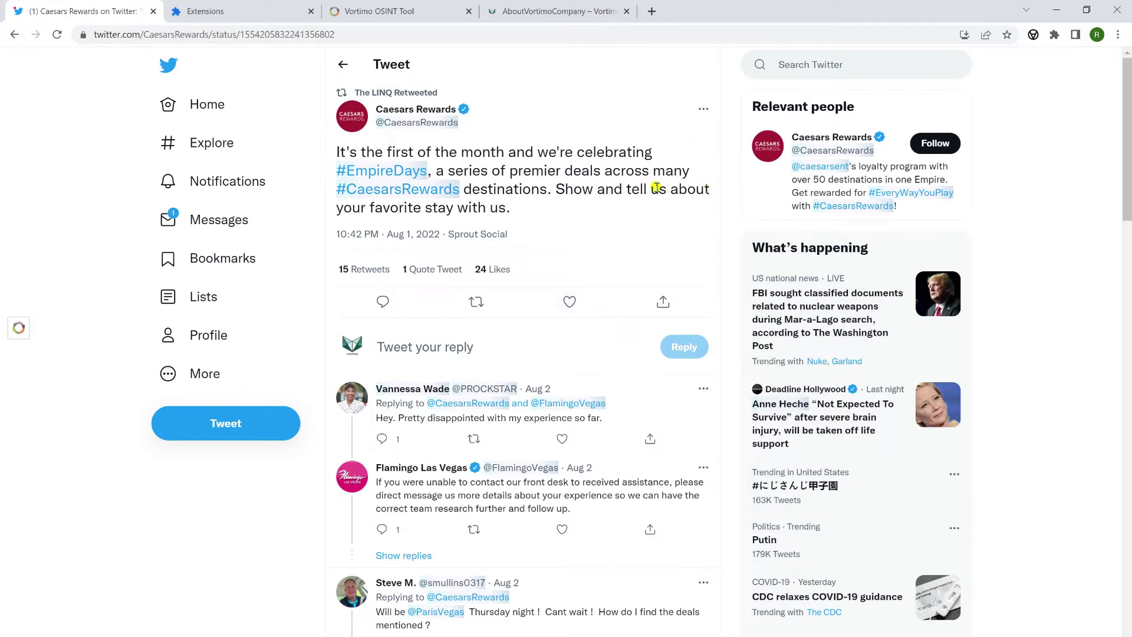
pyautogui.scroll(-5, 637, 186)
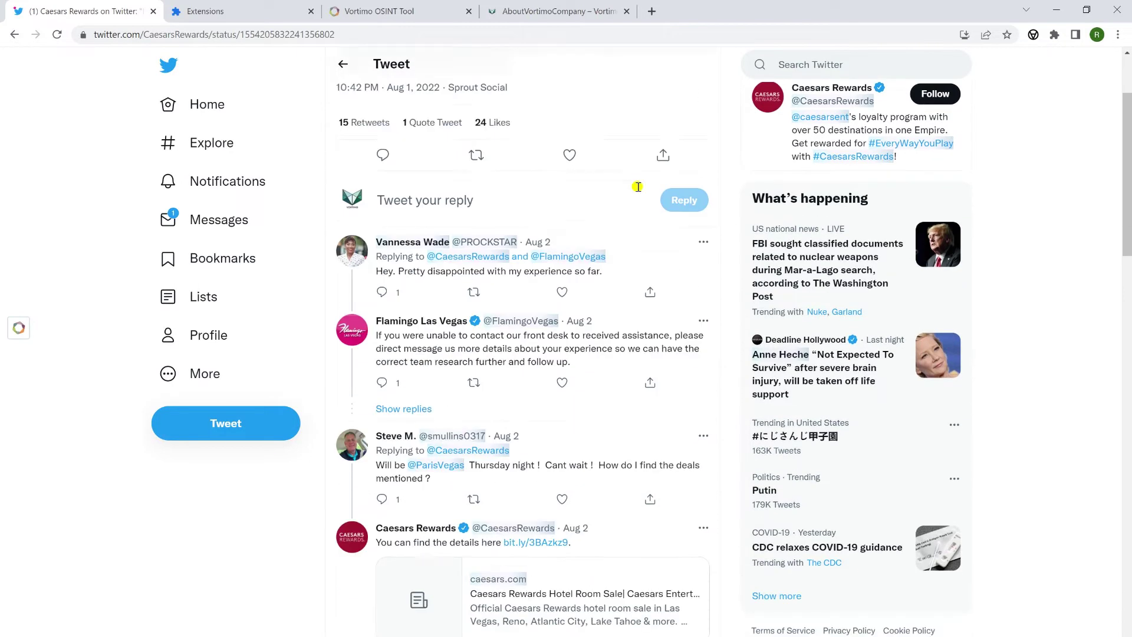
pyautogui.click(565, 7)
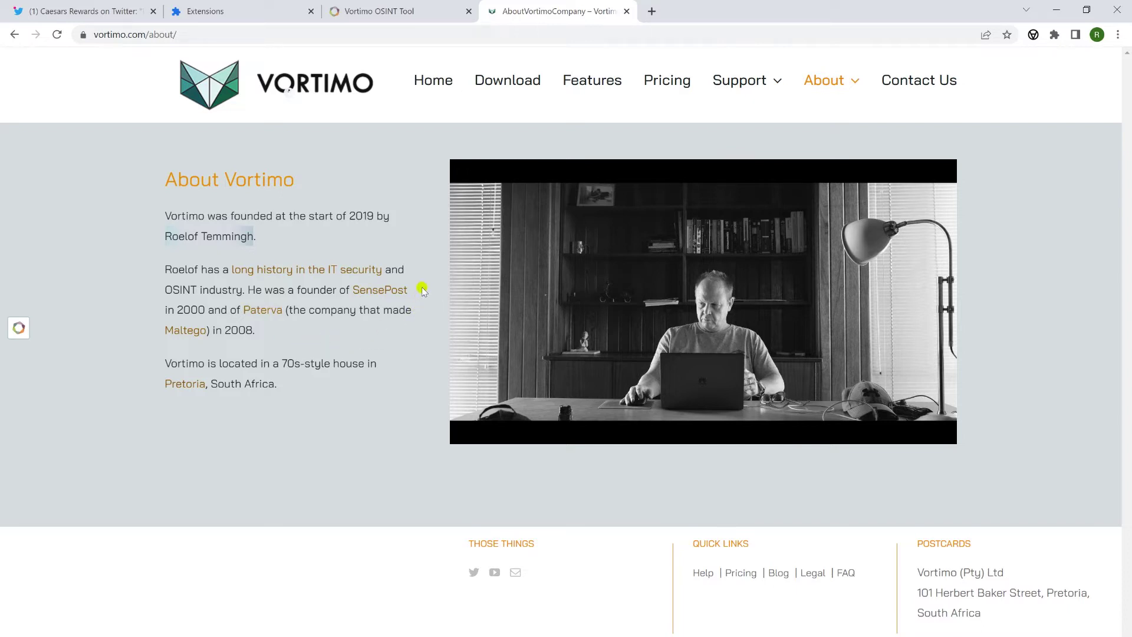
pyautogui.moveTo(418, 290); pyautogui.dragTo(355, 287)
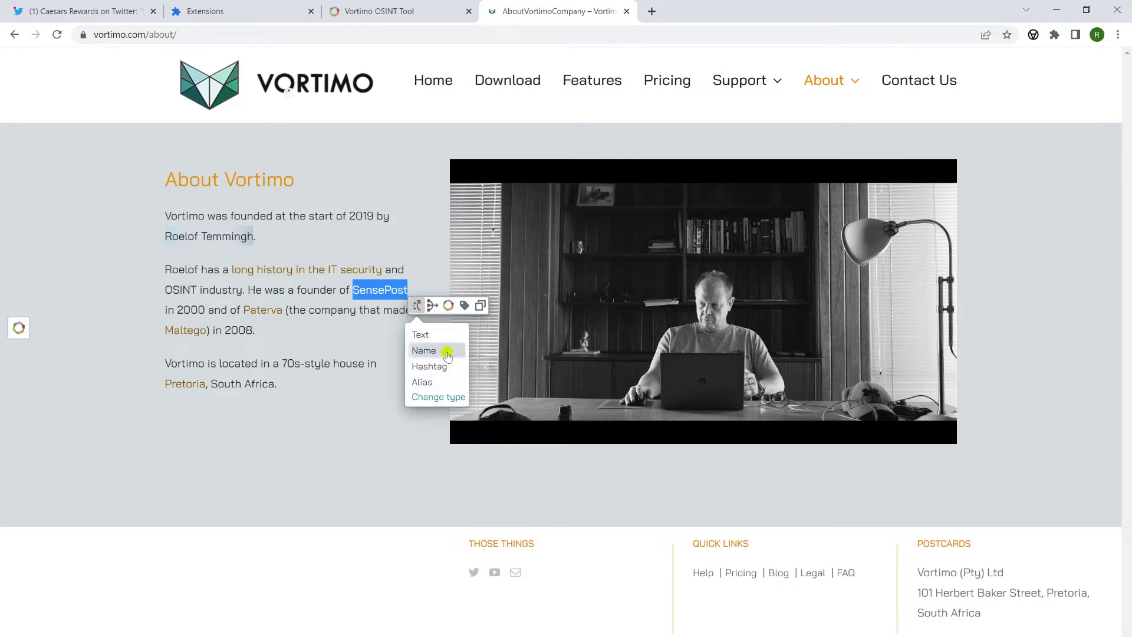
pyautogui.moveTo(445, 351)
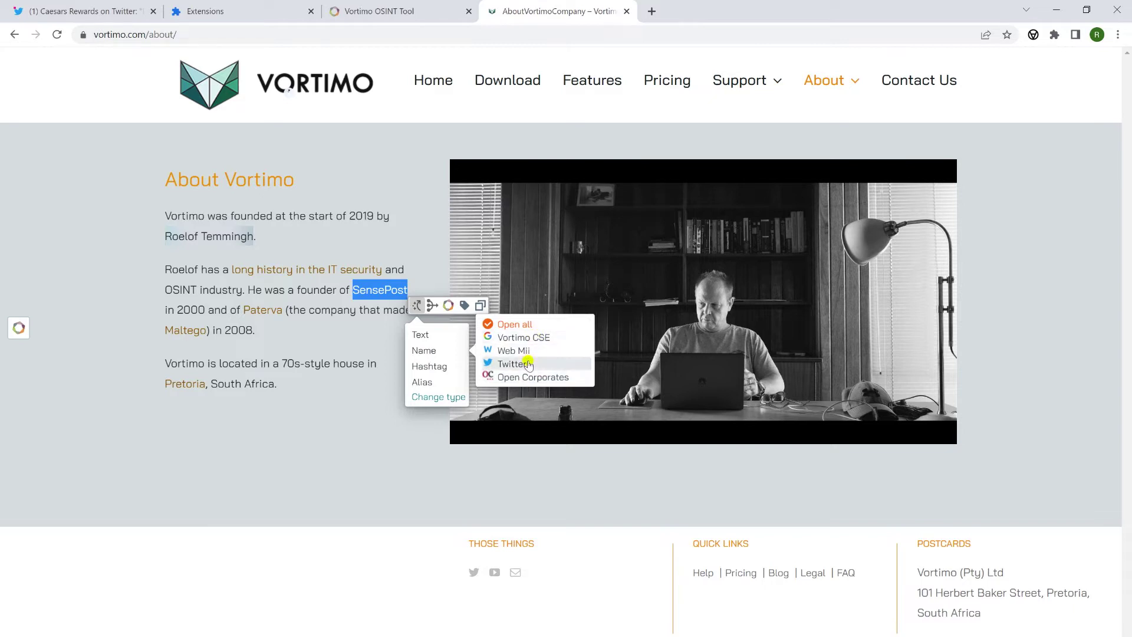
pyautogui.moveTo(166, 237)
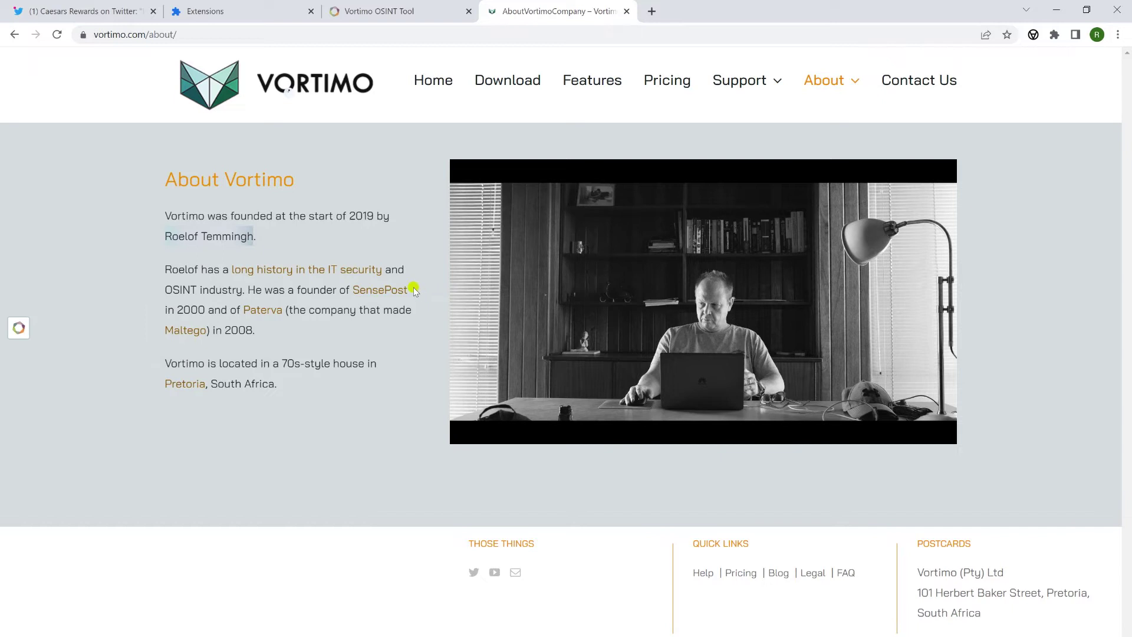
pyautogui.moveTo(411, 288); pyautogui.dragTo(354, 289)
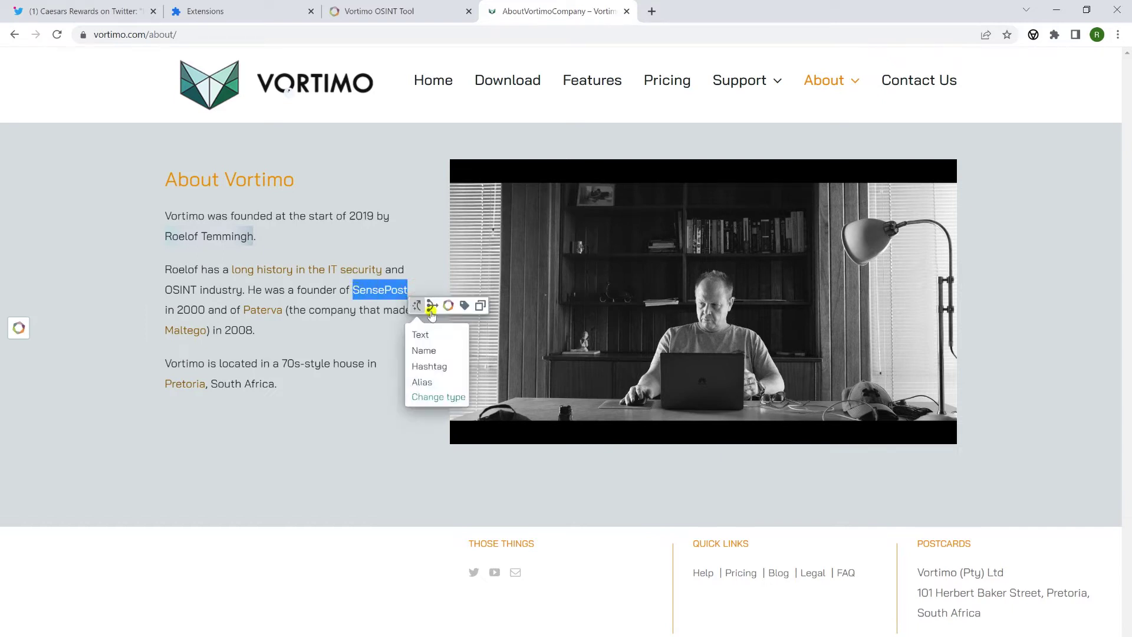
pyautogui.click(437, 368)
pyautogui.click(521, 359)
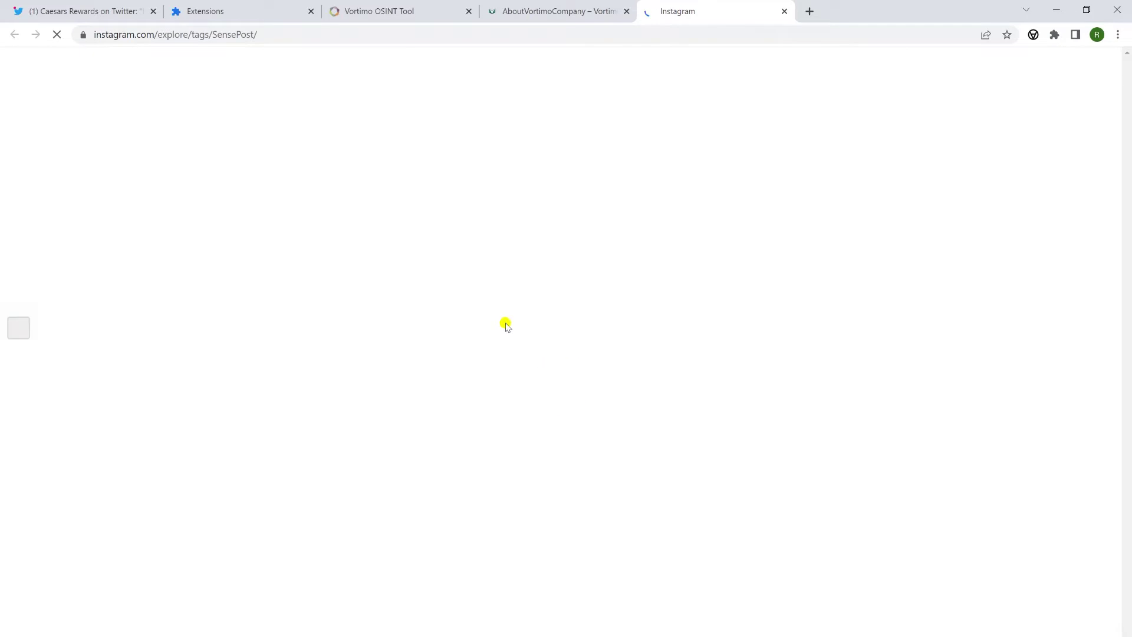
pyautogui.click(784, 11)
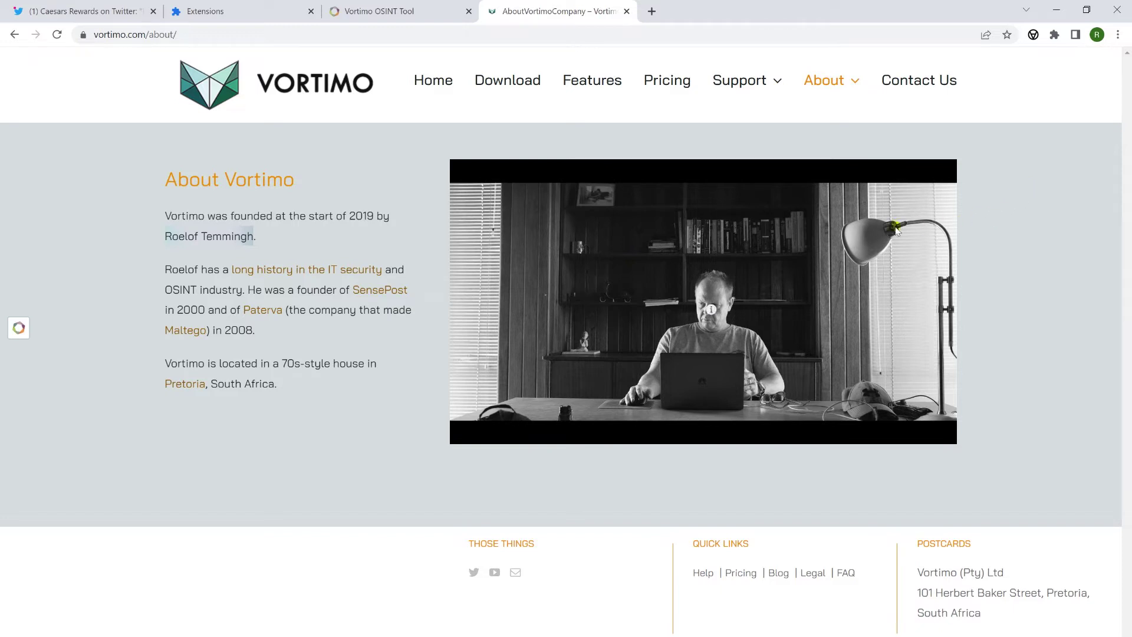
# - Look up the About photo in Exif Osint Tool and select its SHA1 hash value
pyautogui.moveTo(711, 308)
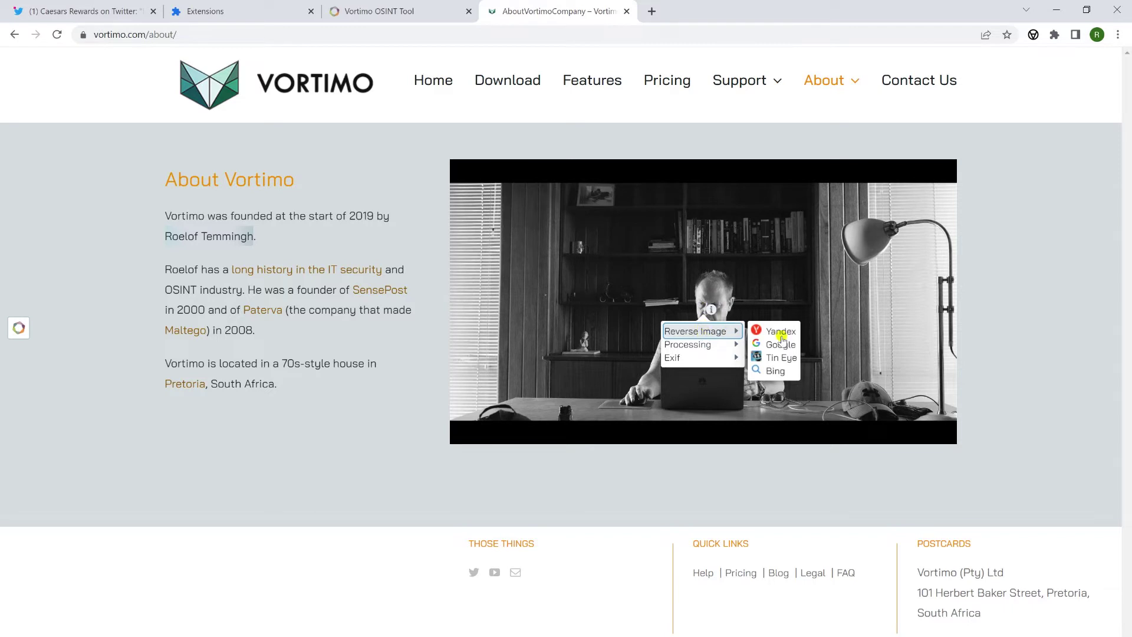
pyautogui.moveTo(715, 345)
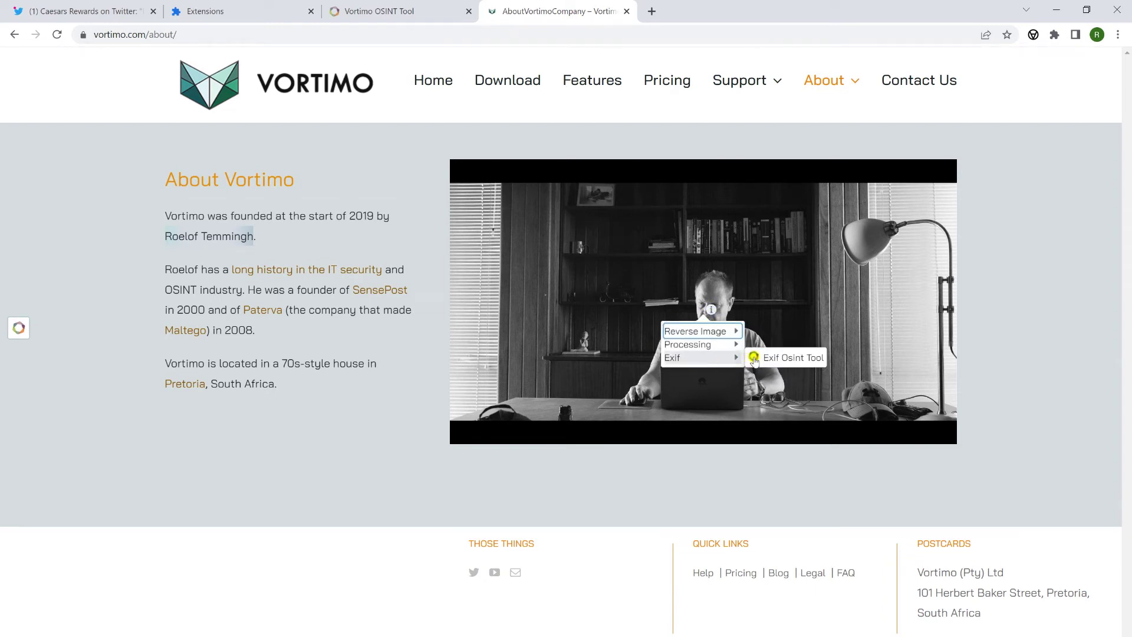
pyautogui.click(772, 356)
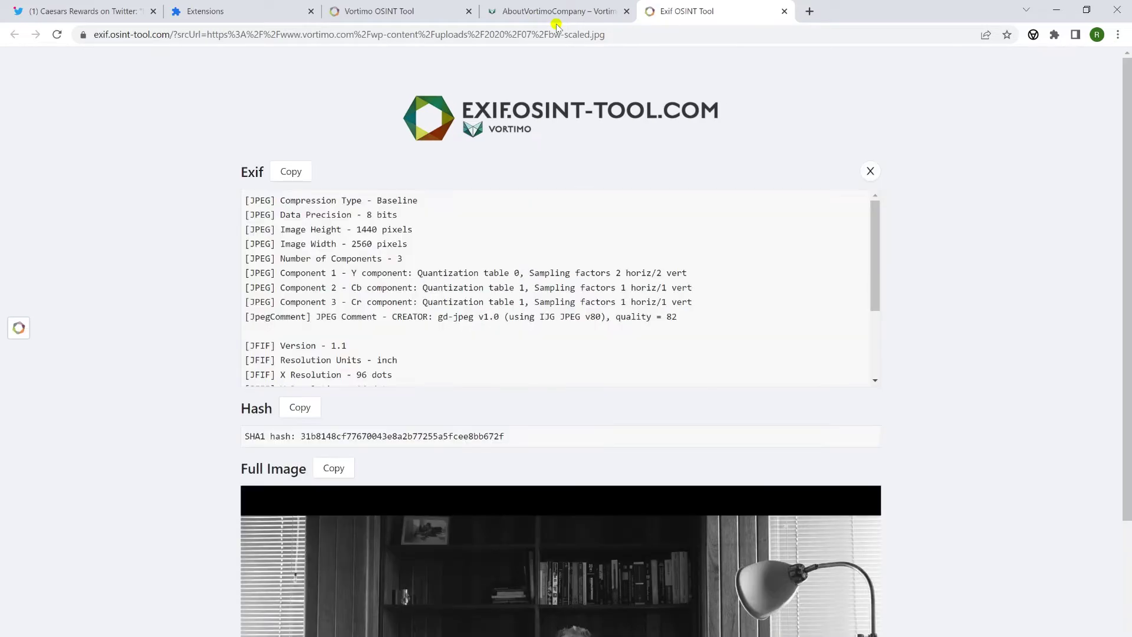
pyautogui.scroll(-3, 502, 354)
pyautogui.doubleClick(402, 436)
pyautogui.scroll(-4, 554, 508)
pyautogui.scroll(4, 554, 509)
pyautogui.scroll(2, 459, 266)
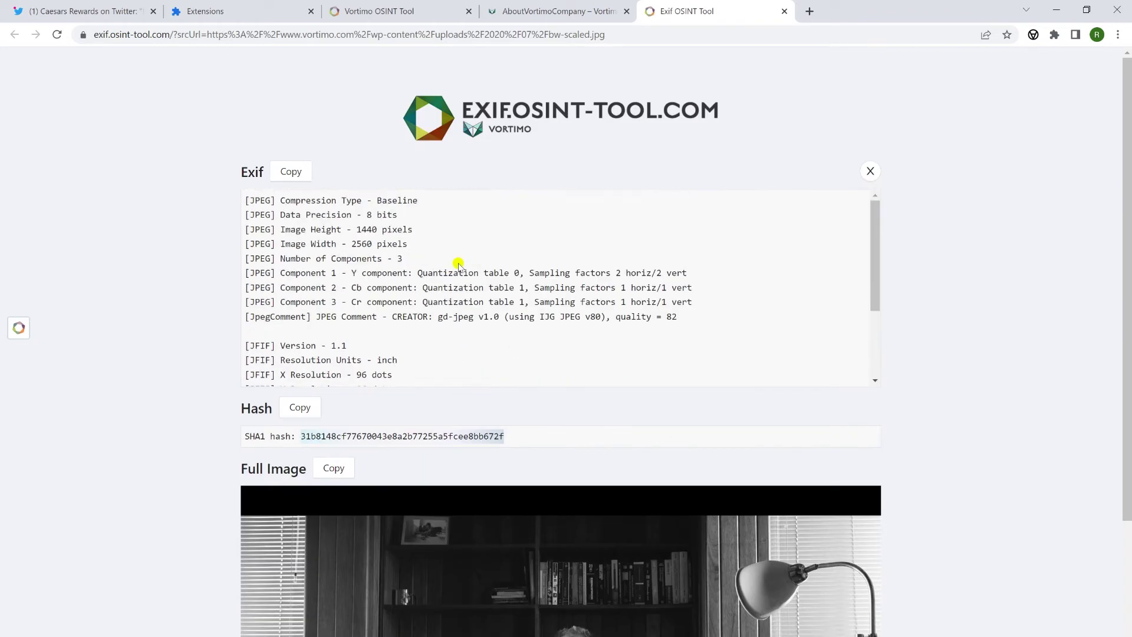
pyautogui.click(515, 5)
pyautogui.moveTo(695, 307)
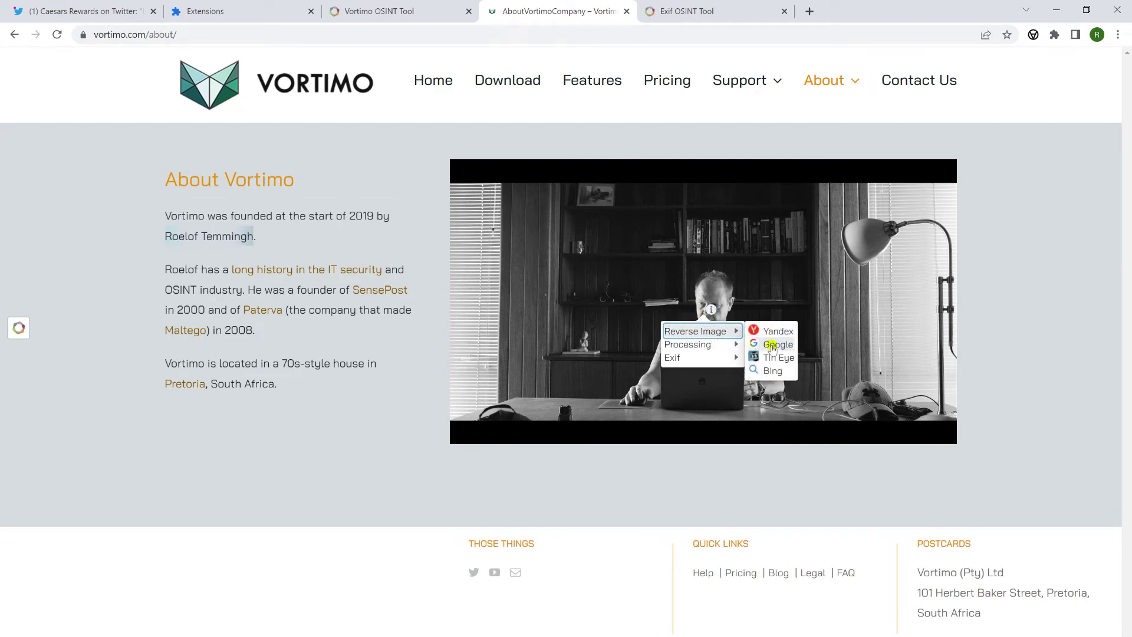
# - Reverse image search the photo on Google, review the matches, then close the Exif and Google tabs
pyautogui.click(773, 347)
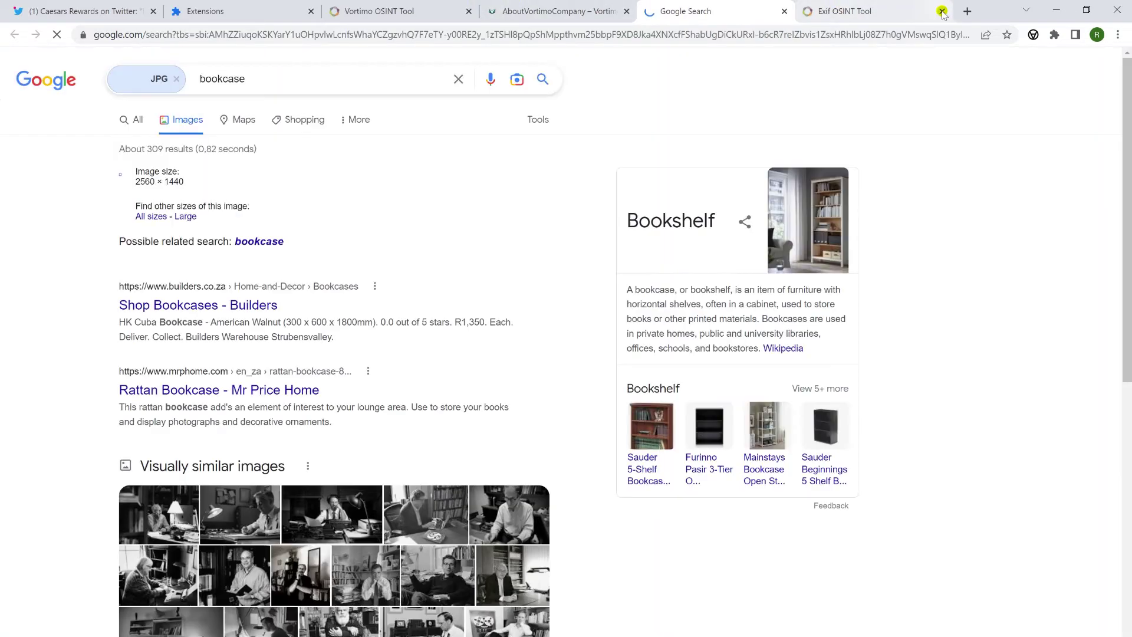
pyautogui.click(941, 7)
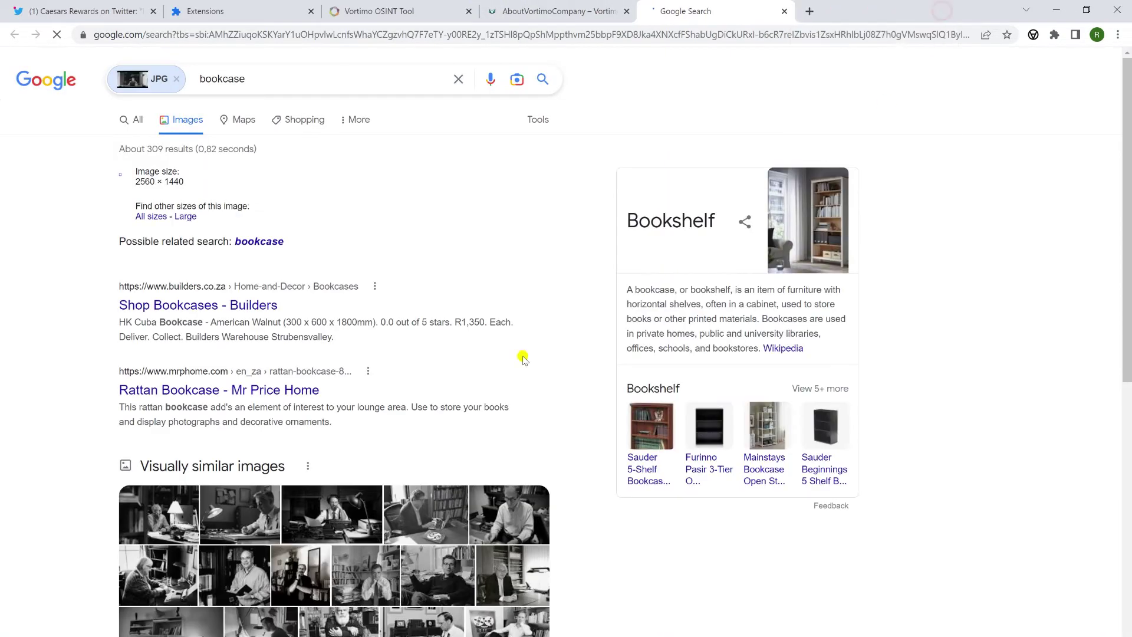
pyautogui.scroll(-5, 413, 412)
pyautogui.scroll(-4, 503, 498)
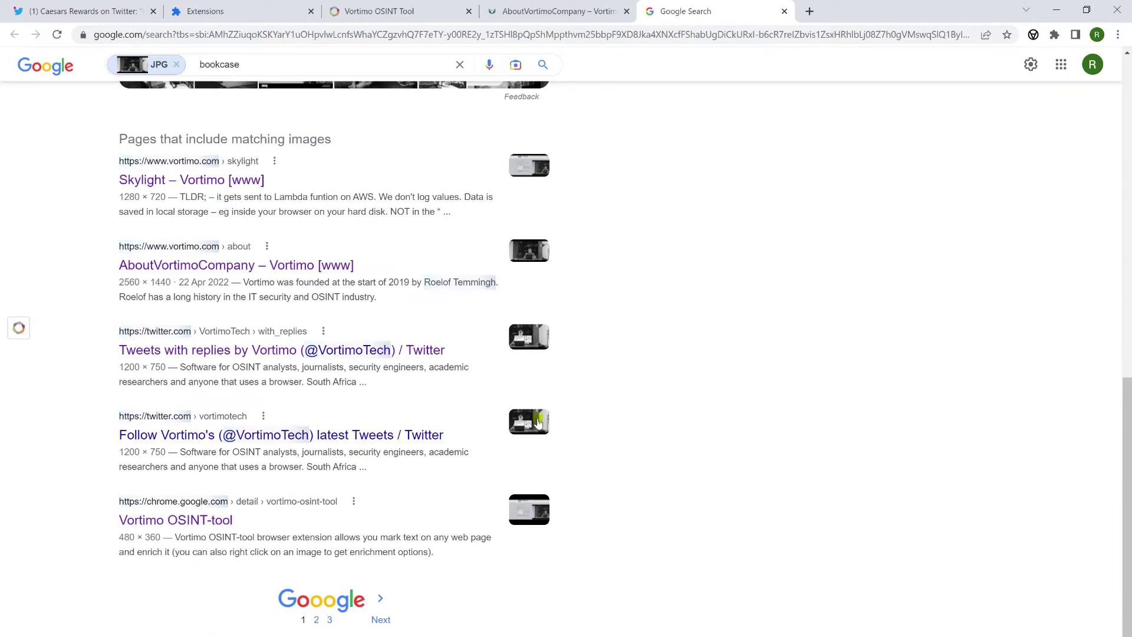
pyautogui.scroll(3, 189, 242)
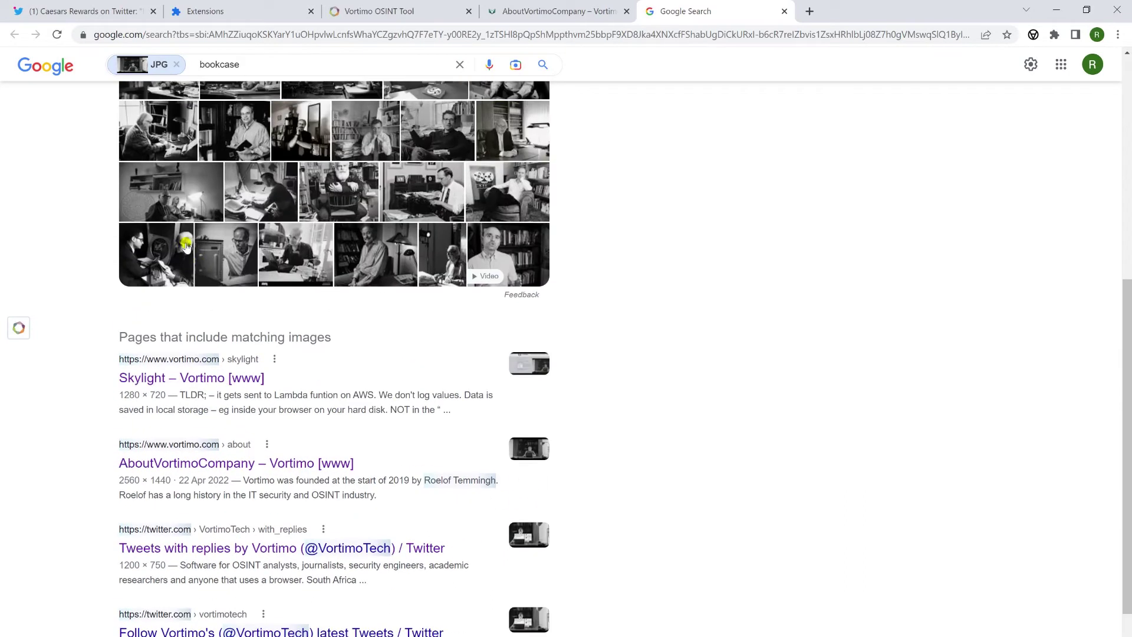
pyautogui.click(783, 12)
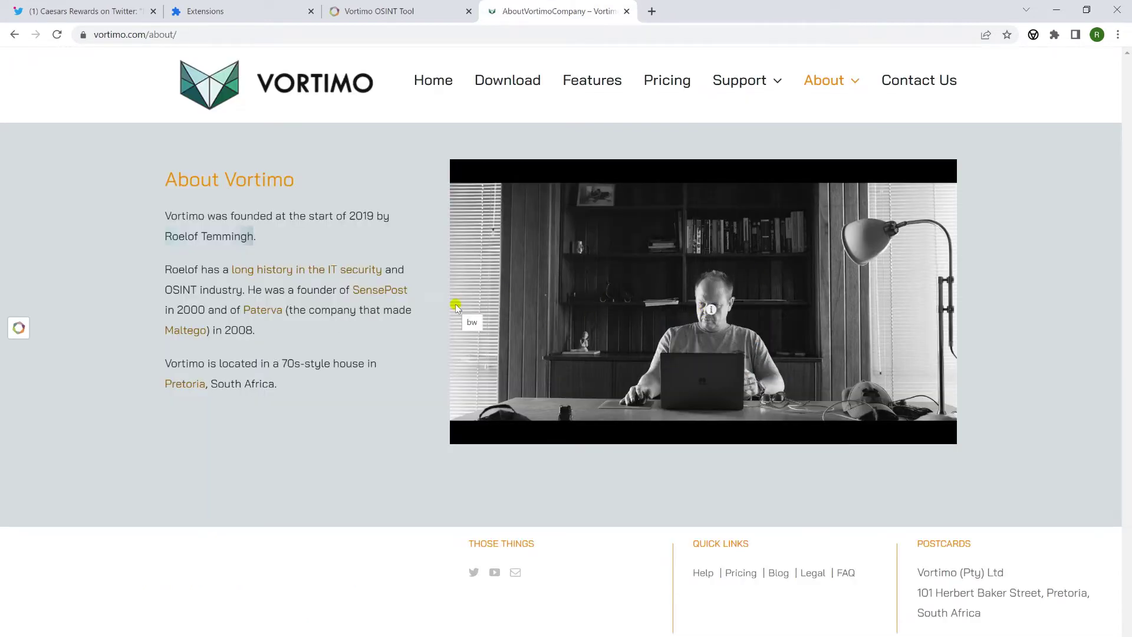
pyautogui.click(106, 11)
pyautogui.scroll(-10, 578, 312)
pyautogui.scroll(4, 563, 342)
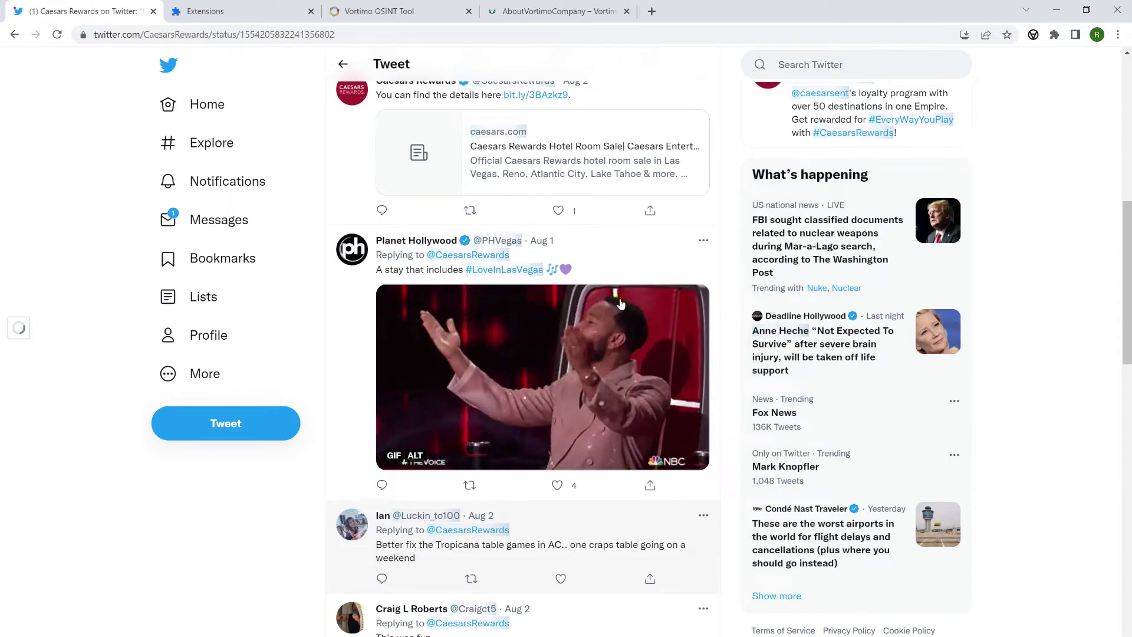
pyautogui.scroll(-5, 620, 303)
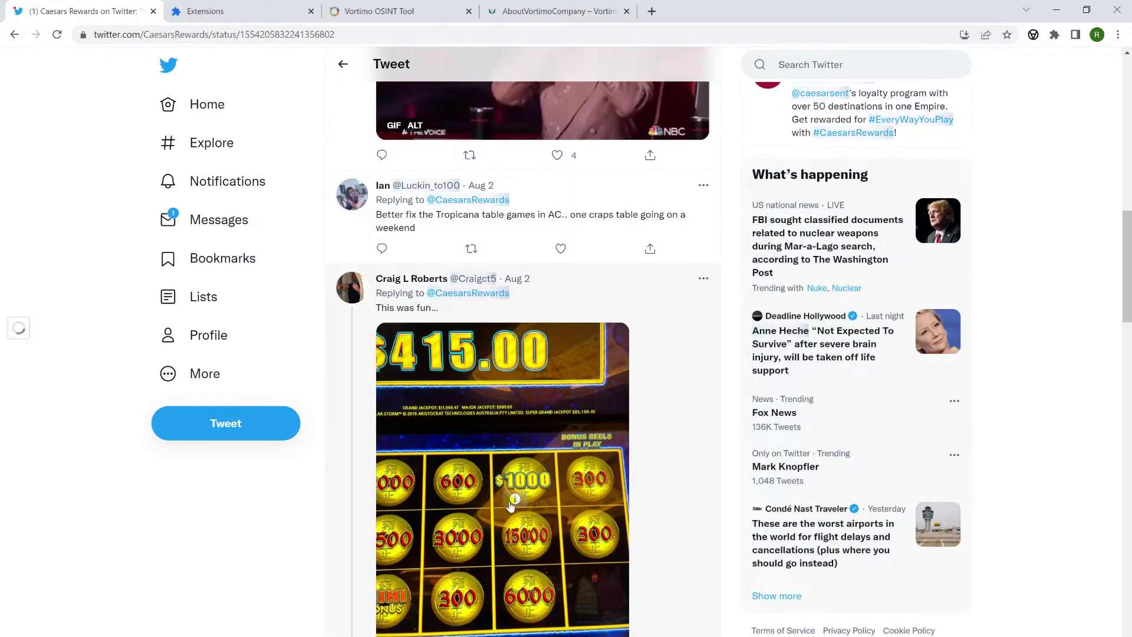
pyautogui.scroll(-1, 662, 488)
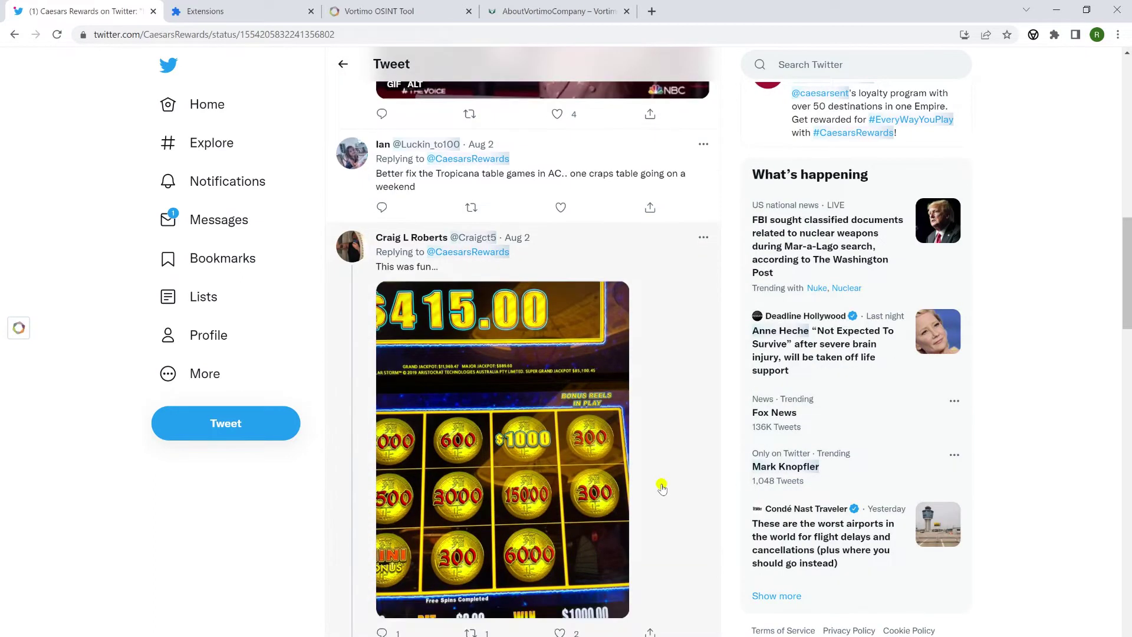
pyautogui.scroll(-9, 662, 488)
pyautogui.moveTo(522, 414)
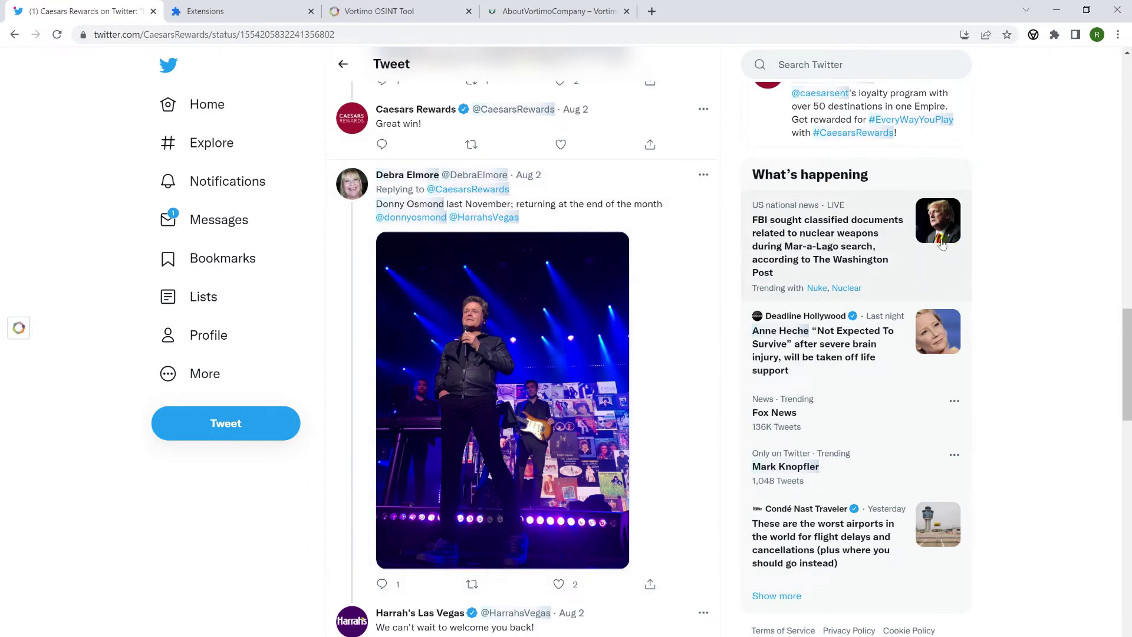
pyautogui.rightClick(929, 218)
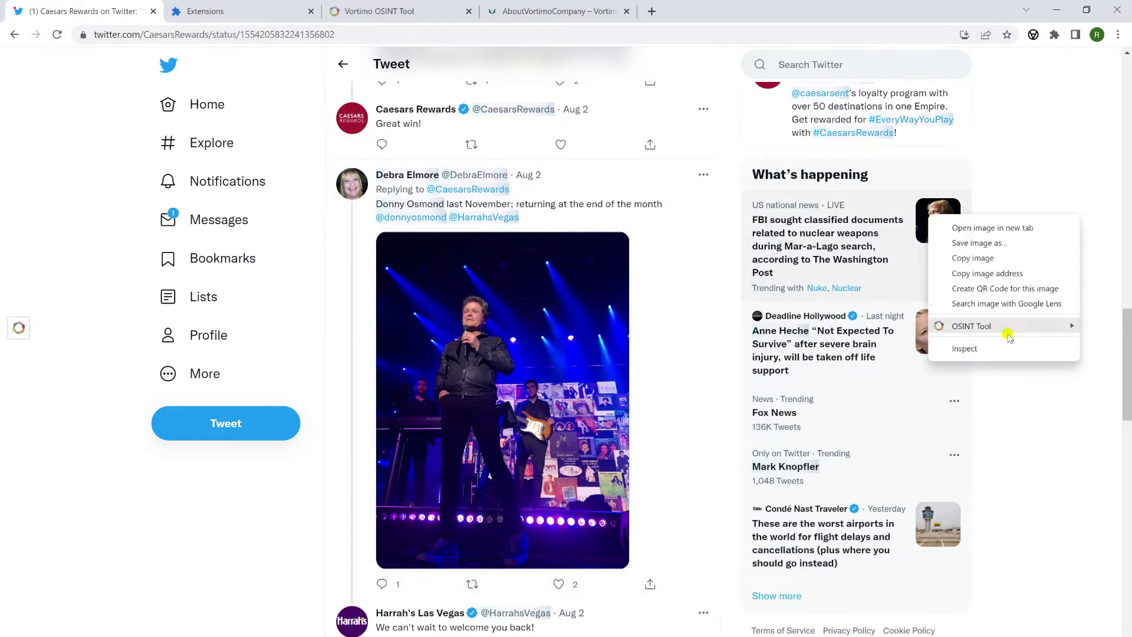
pyautogui.moveTo(1009, 328)
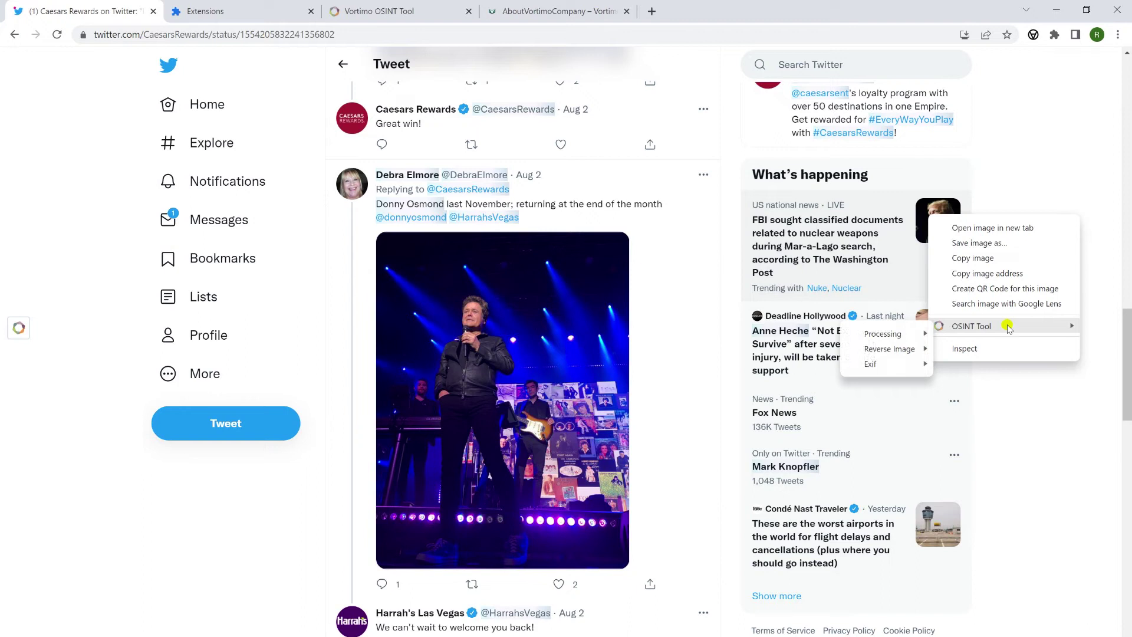
pyautogui.moveTo(887, 335)
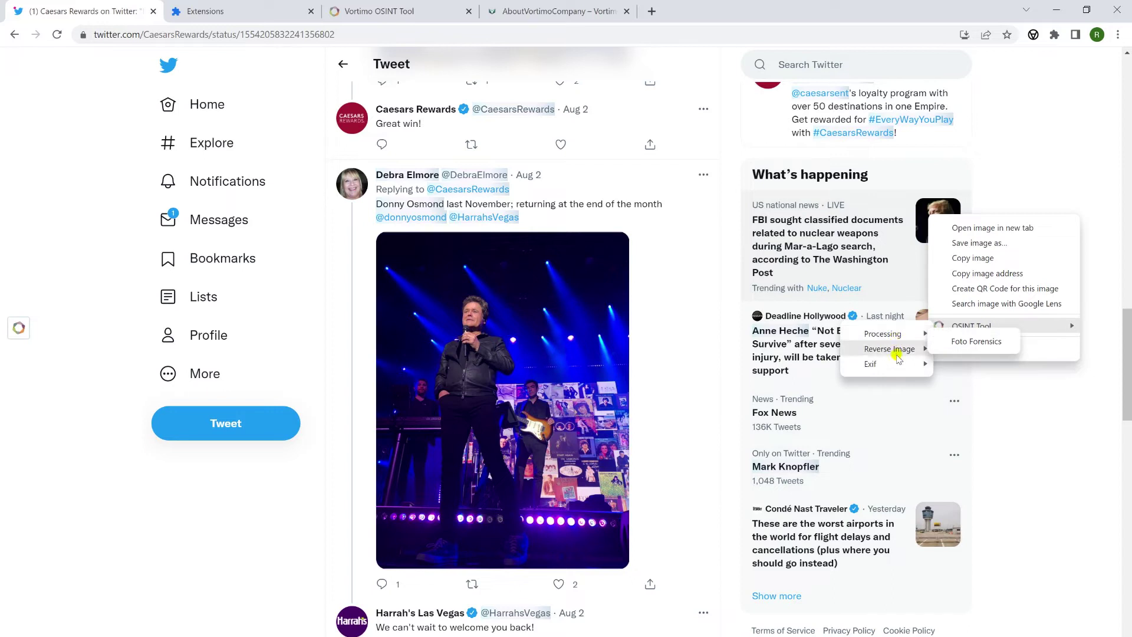
pyautogui.click(980, 369)
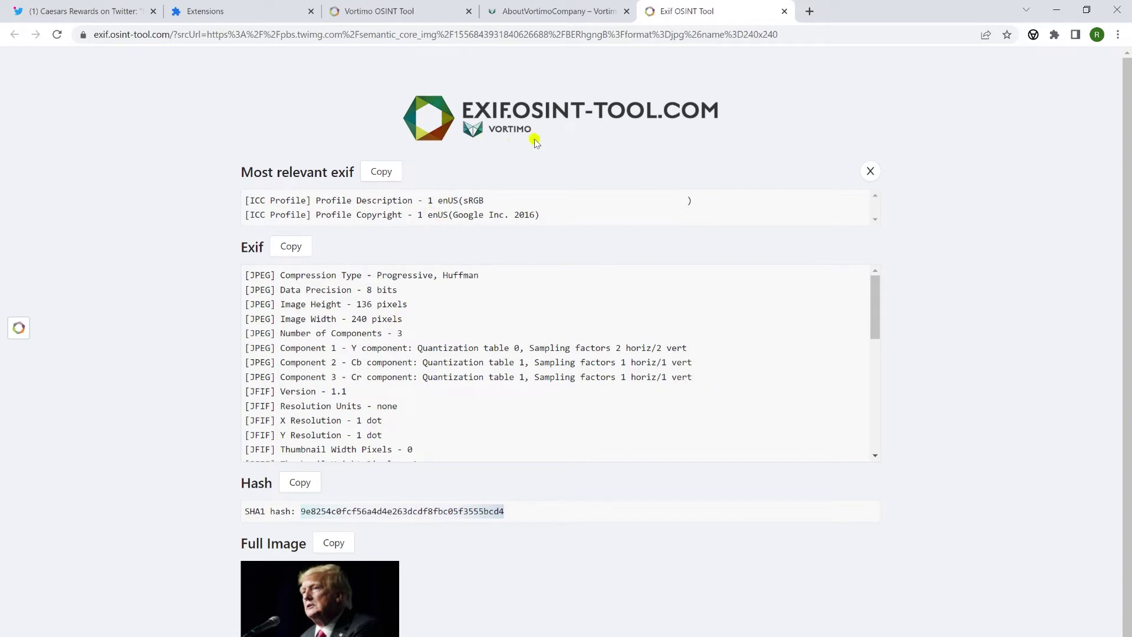
pyautogui.click(785, 11)
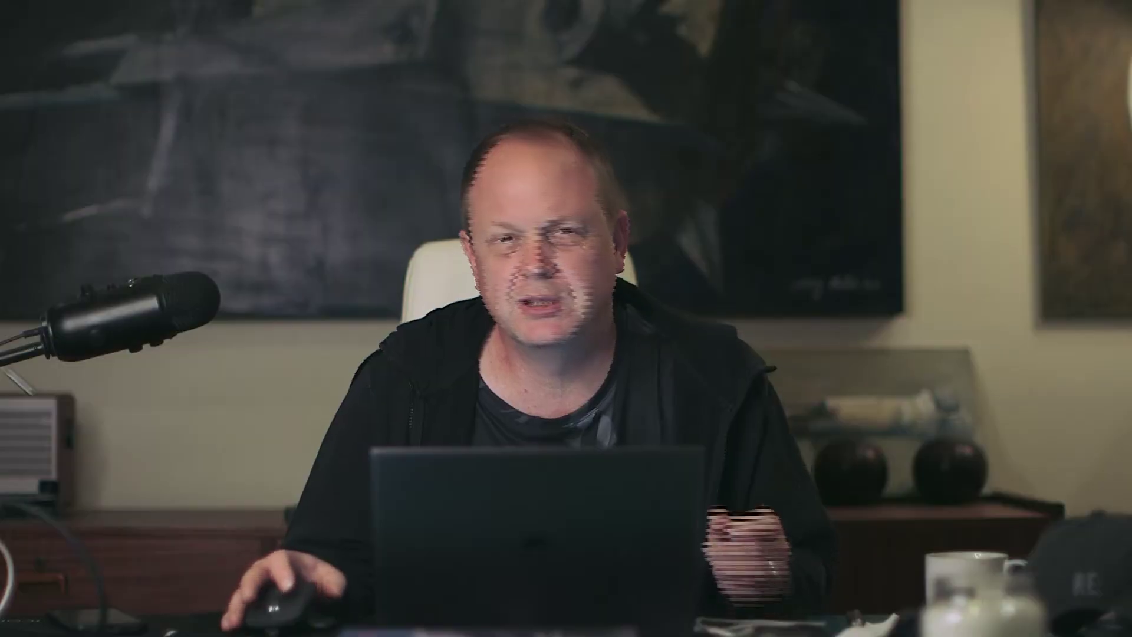
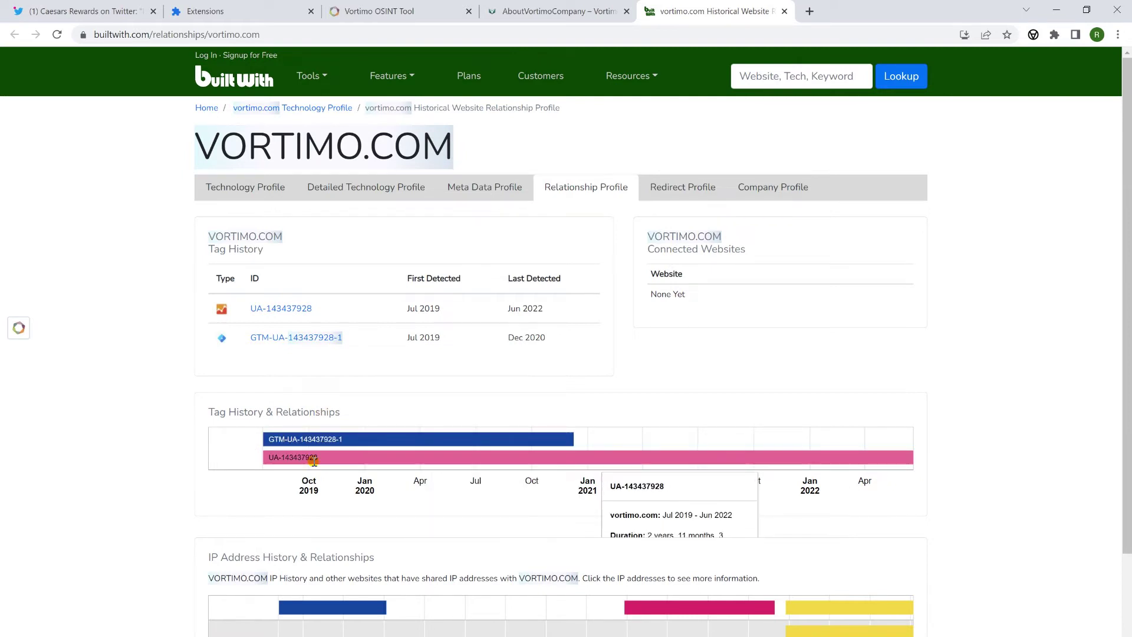
# - Inspect the IP bars in BuiltWith's IP Address History for vortimo.com
pyautogui.scroll(-3, 314, 462)
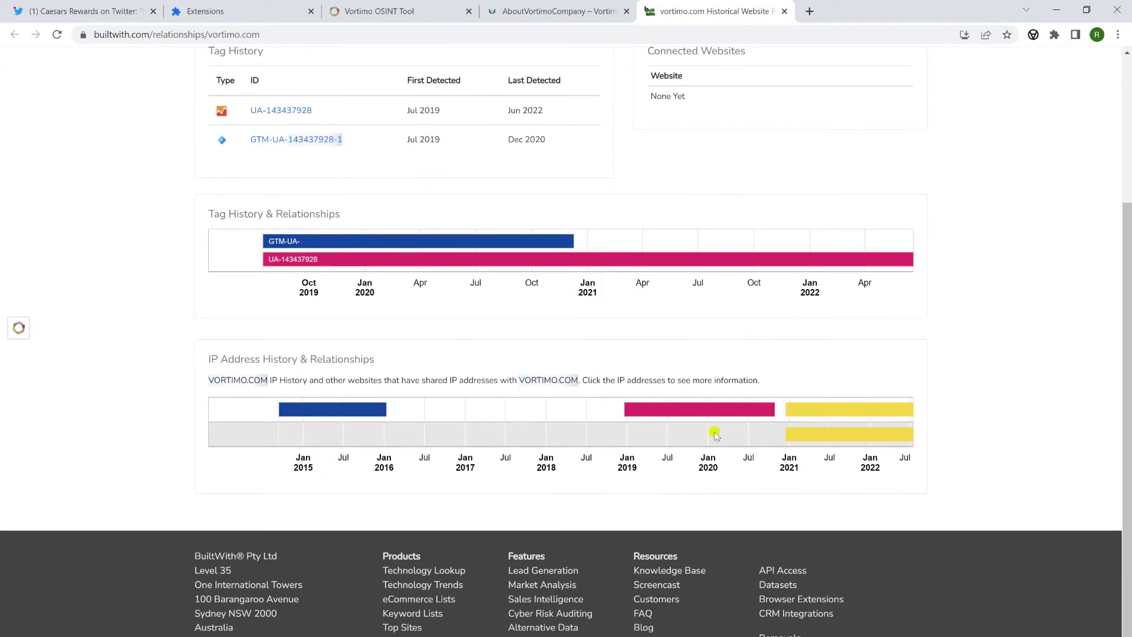
pyautogui.moveTo(714, 415)
pyautogui.moveTo(818, 418)
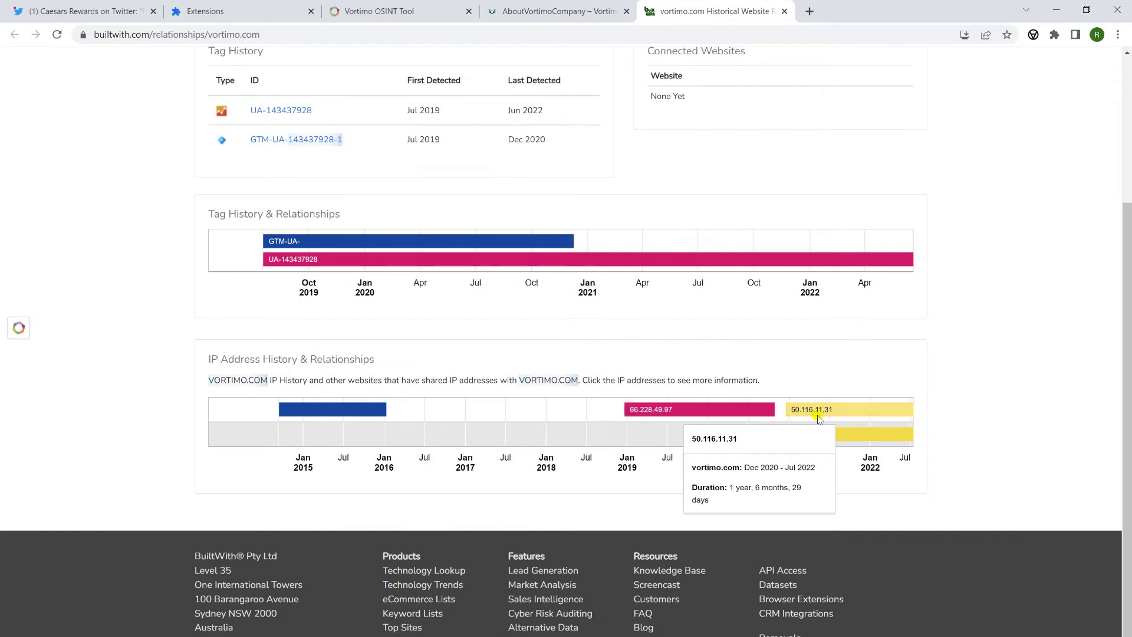
pyautogui.moveTo(313, 408)
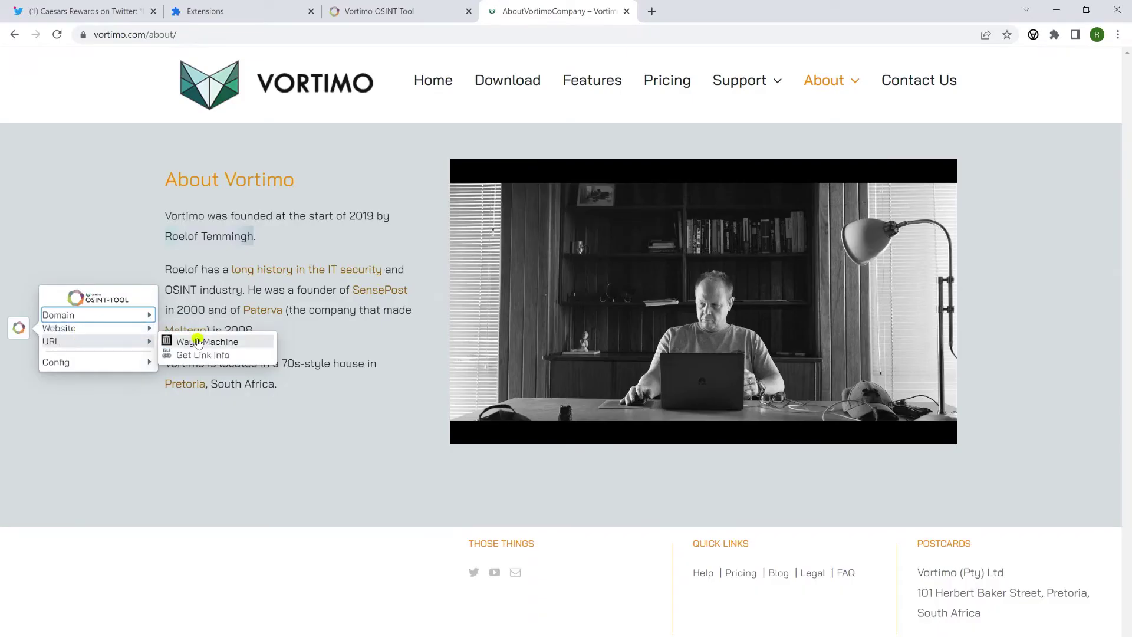
# - Open the June 14, 2021 Wayback Machine capture of vortimo.com's About page from the 2021 calendar
pyautogui.click(205, 342)
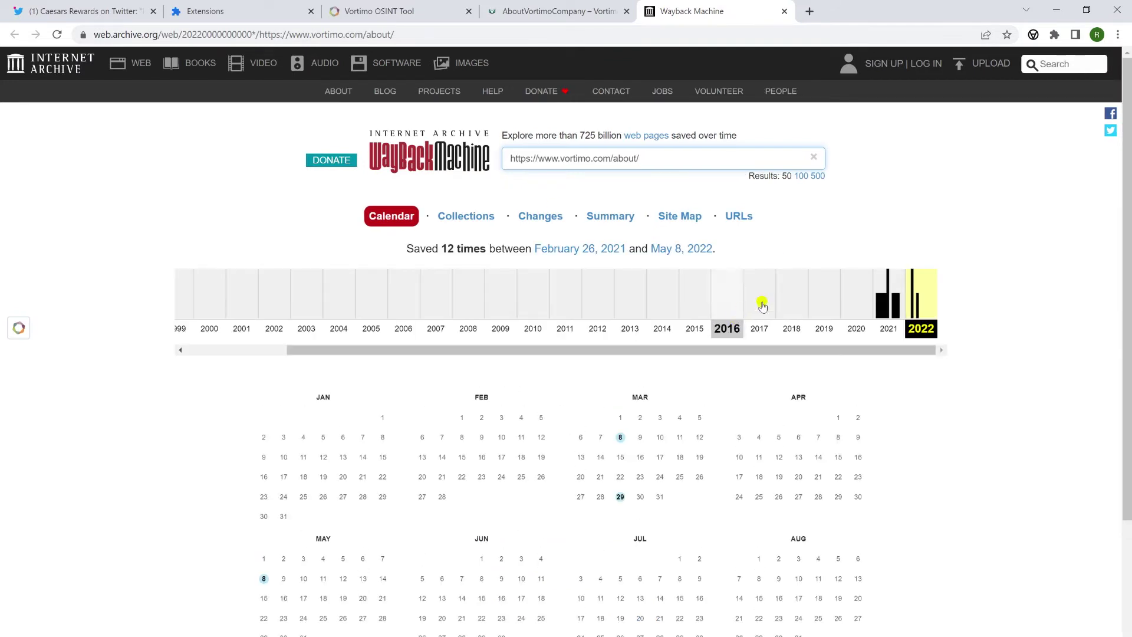
pyautogui.click(881, 311)
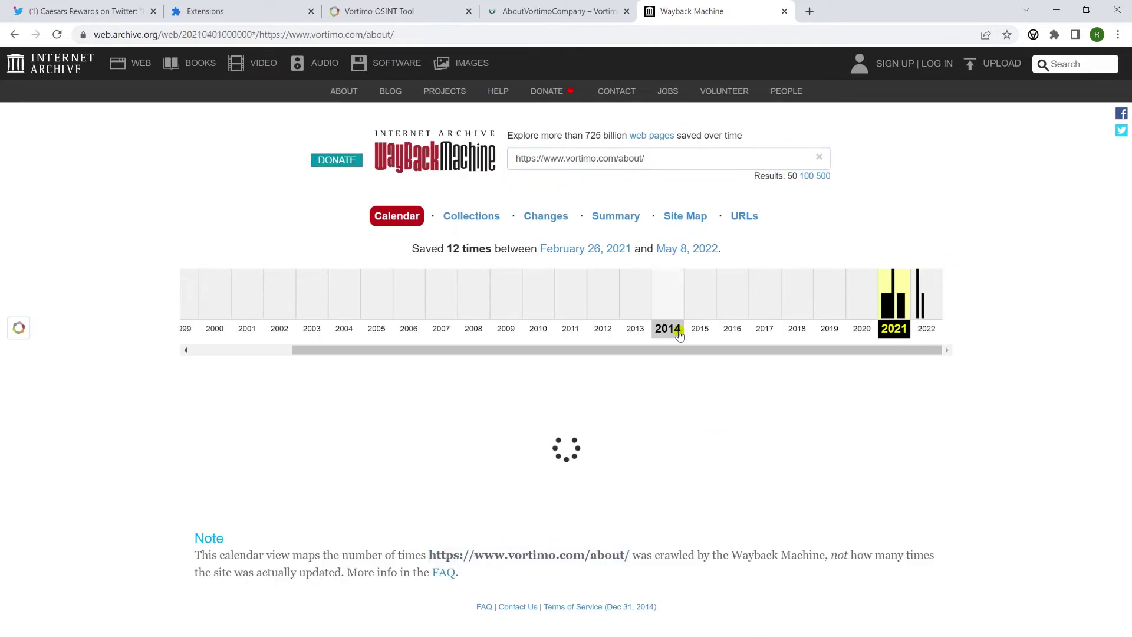
pyautogui.scroll(-2, 700, 296)
pyautogui.moveTo(443, 466)
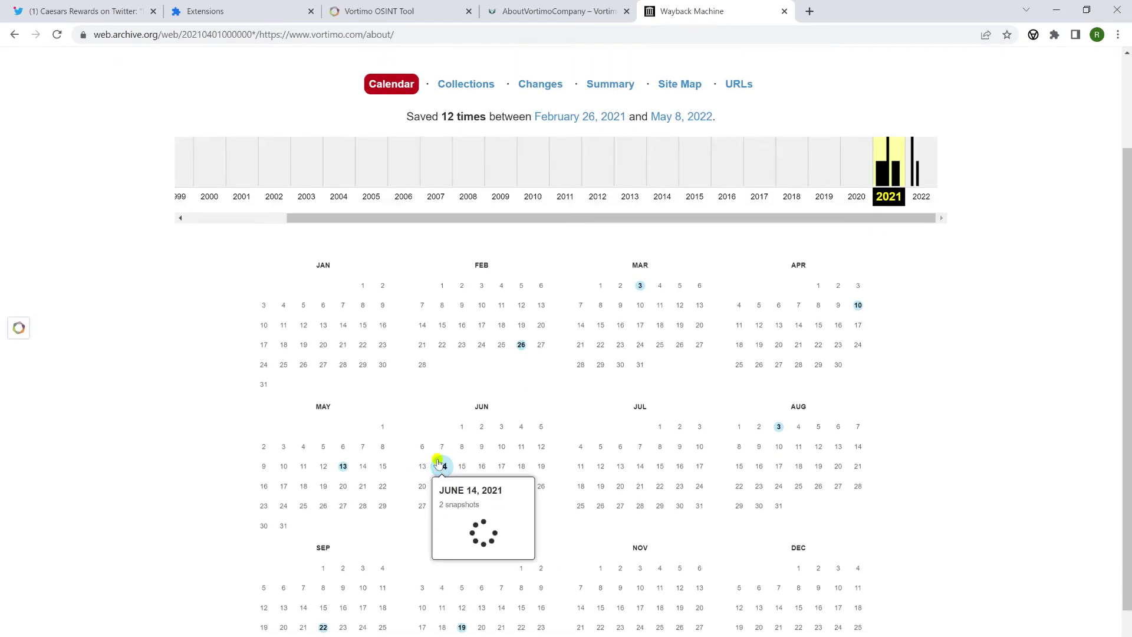
pyautogui.click(465, 519)
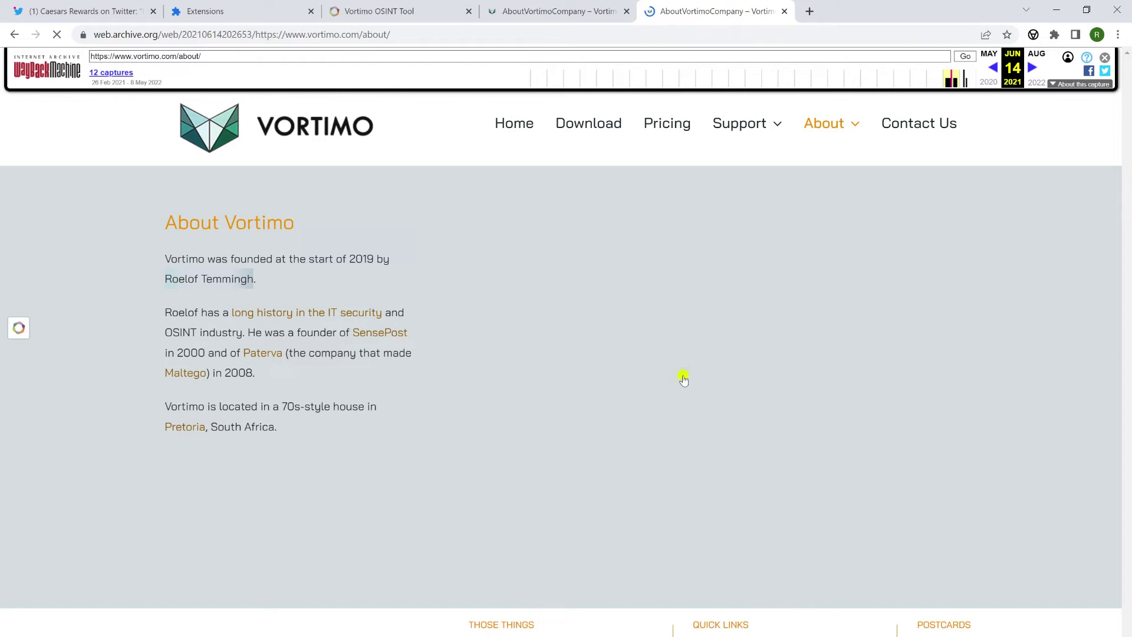
pyautogui.moveTo(682, 378)
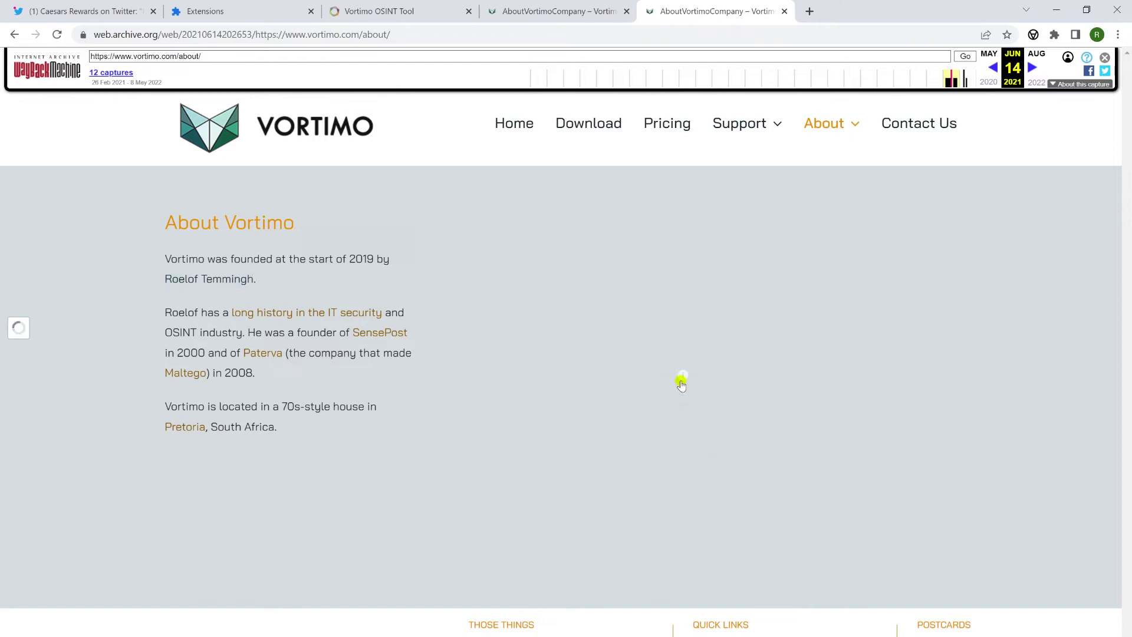
# - Load the About page photo rtf1.jpg into exif.osint-tool.com and select its SHA1 hash
pyautogui.moveTo(687, 423)
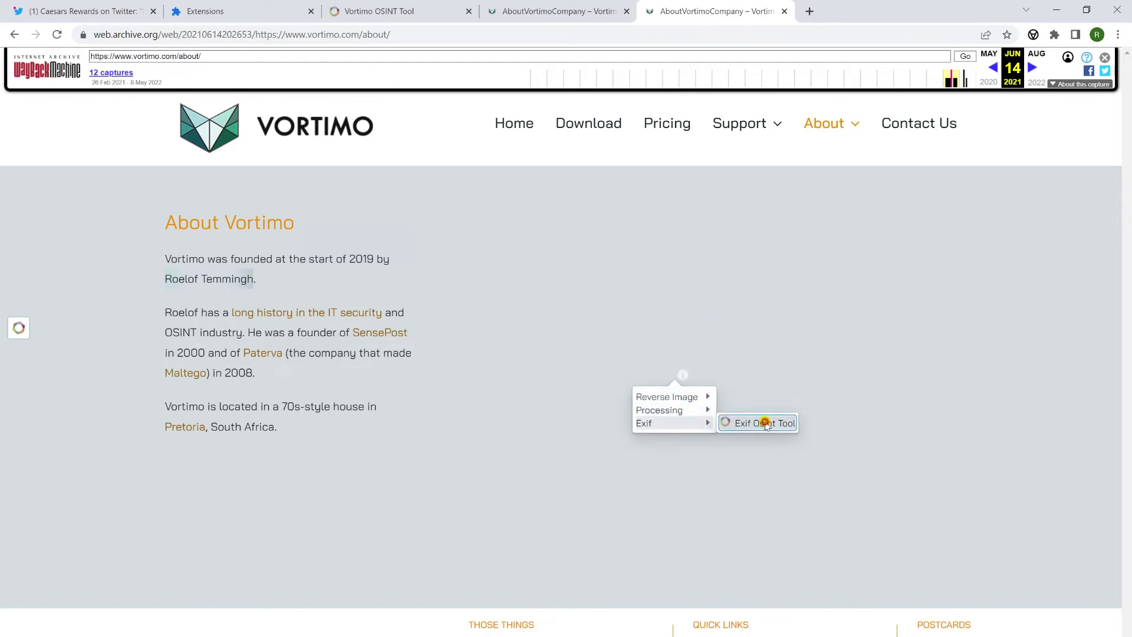
pyautogui.click(766, 422)
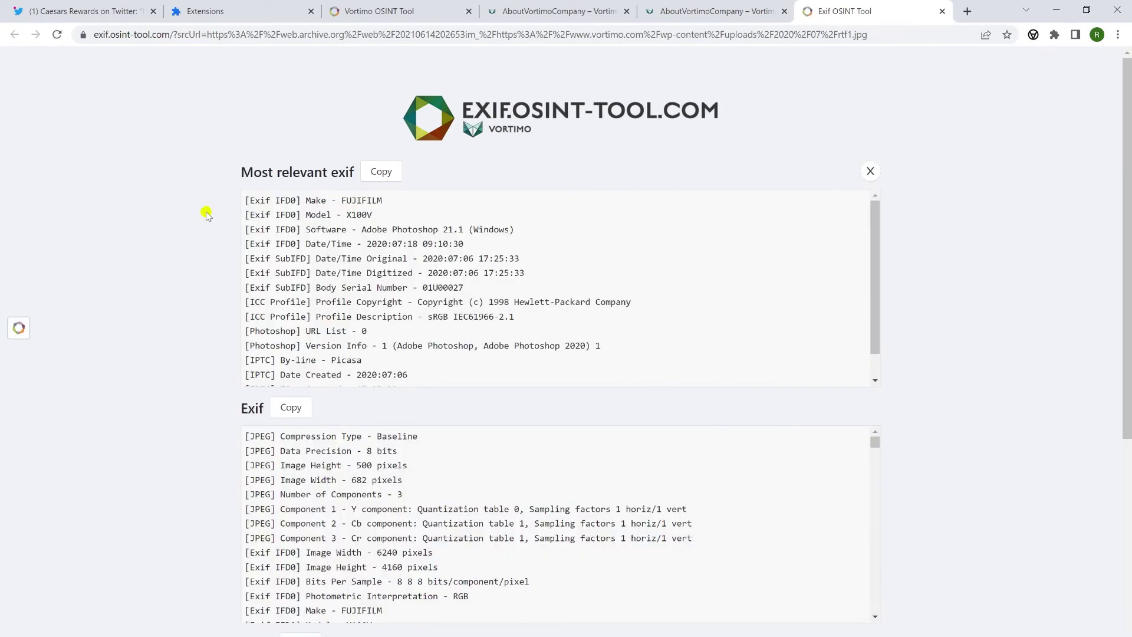
pyautogui.scroll(-1, 241, 242)
pyautogui.scroll(-4, 607, 455)
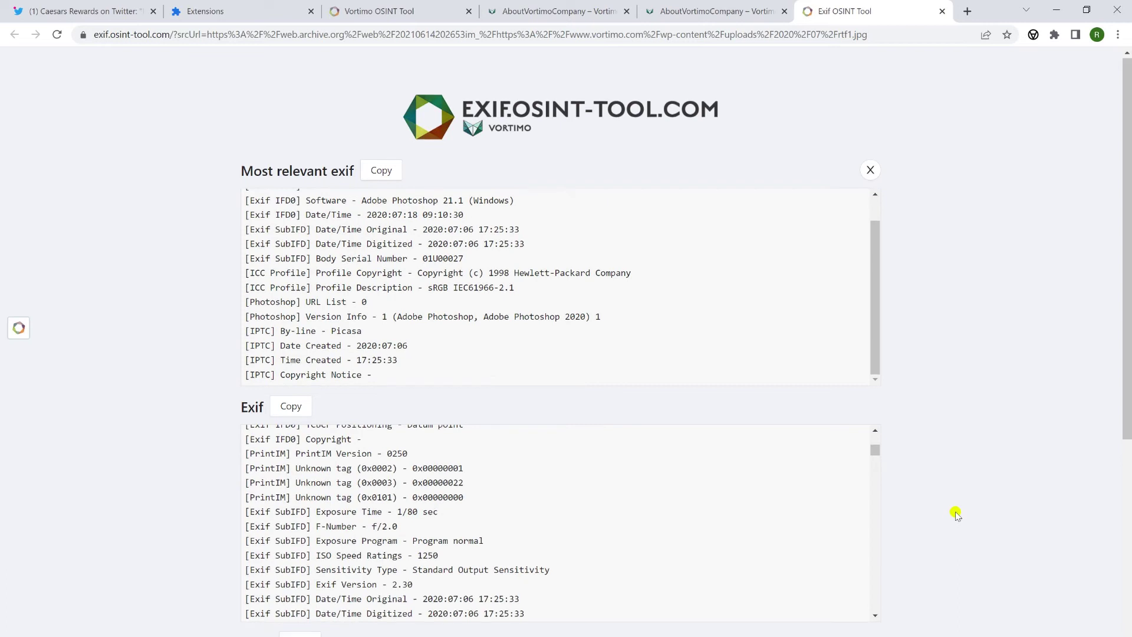
pyautogui.scroll(-5, 955, 513)
pyautogui.scroll(-2, 955, 513)
pyautogui.doubleClick(403, 210)
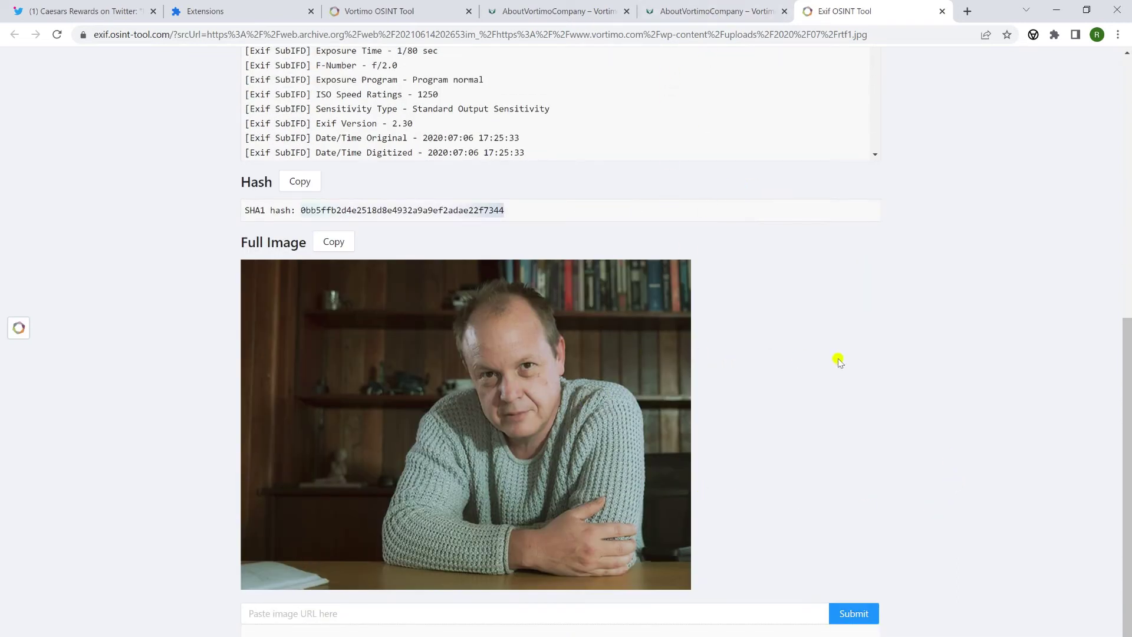
# - Highlight the photo's Body Serial Number and the FUJIFILM X100V camera model
pyautogui.scroll(6, 891, 358)
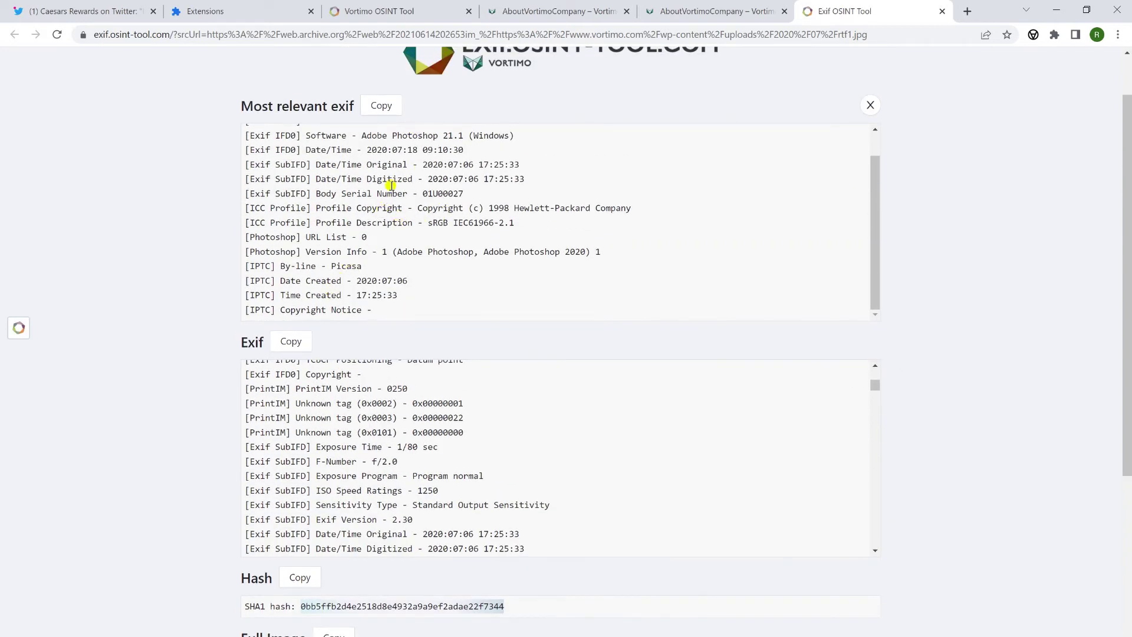
pyautogui.scroll(-1, 382, 203)
pyautogui.scroll(1, 385, 197)
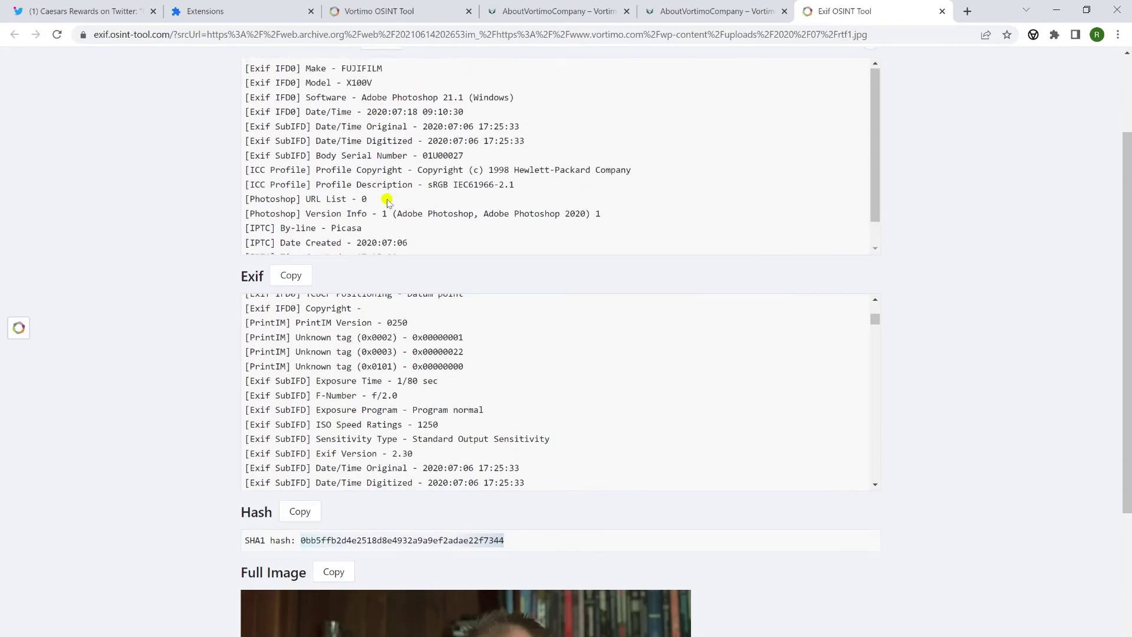
pyautogui.scroll(2, 386, 197)
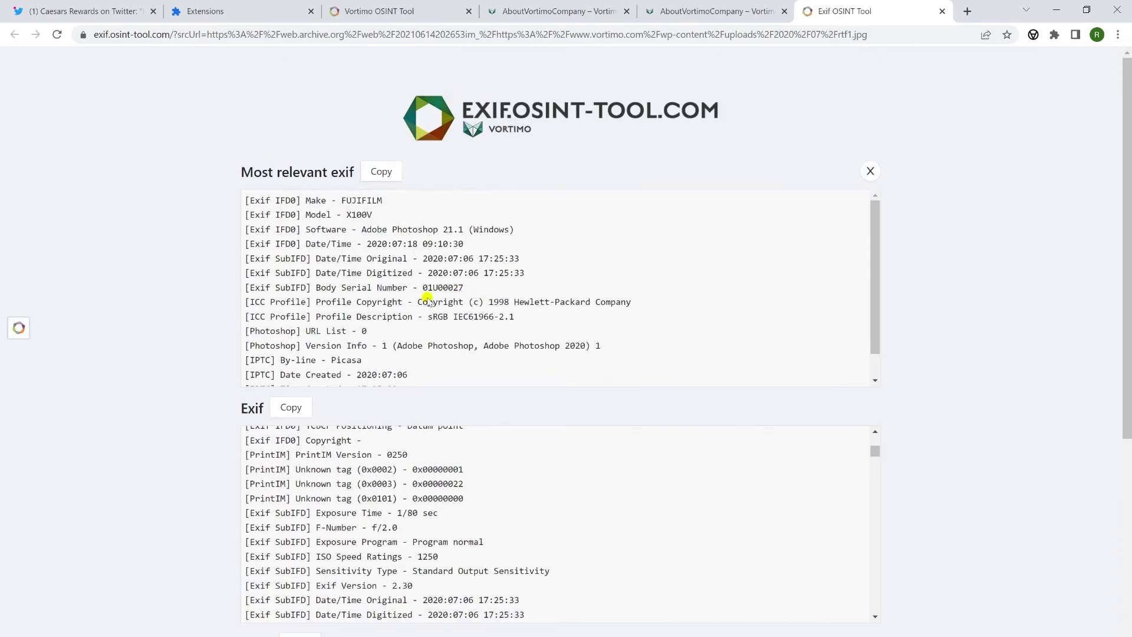
pyautogui.moveTo(312, 289); pyautogui.dragTo(467, 288)
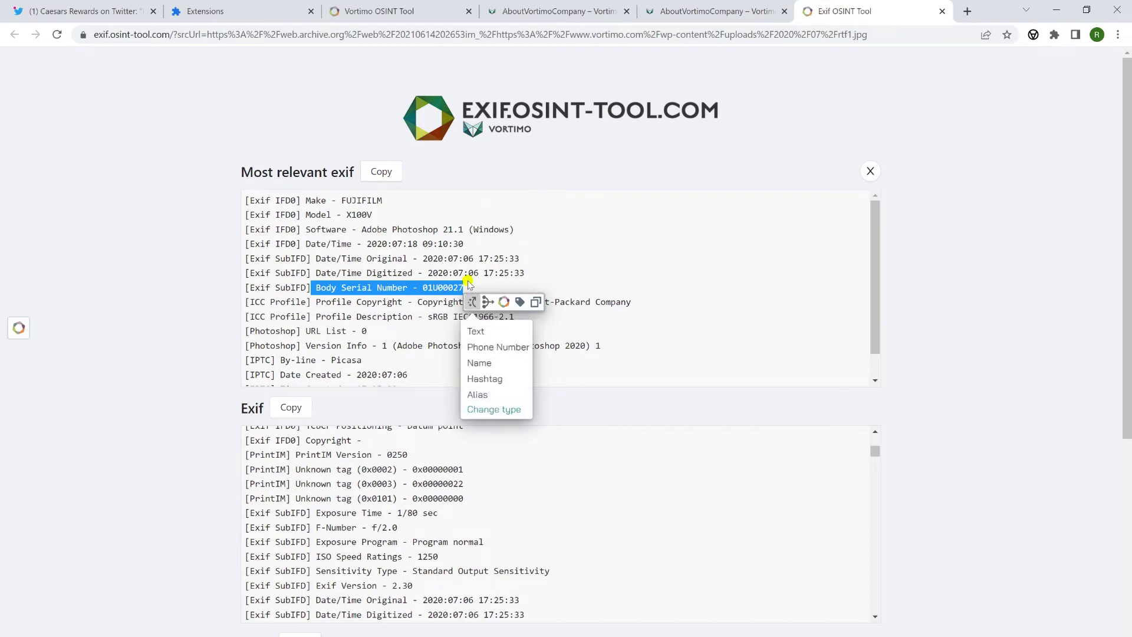
pyautogui.moveTo(347, 215); pyautogui.dragTo(405, 219)
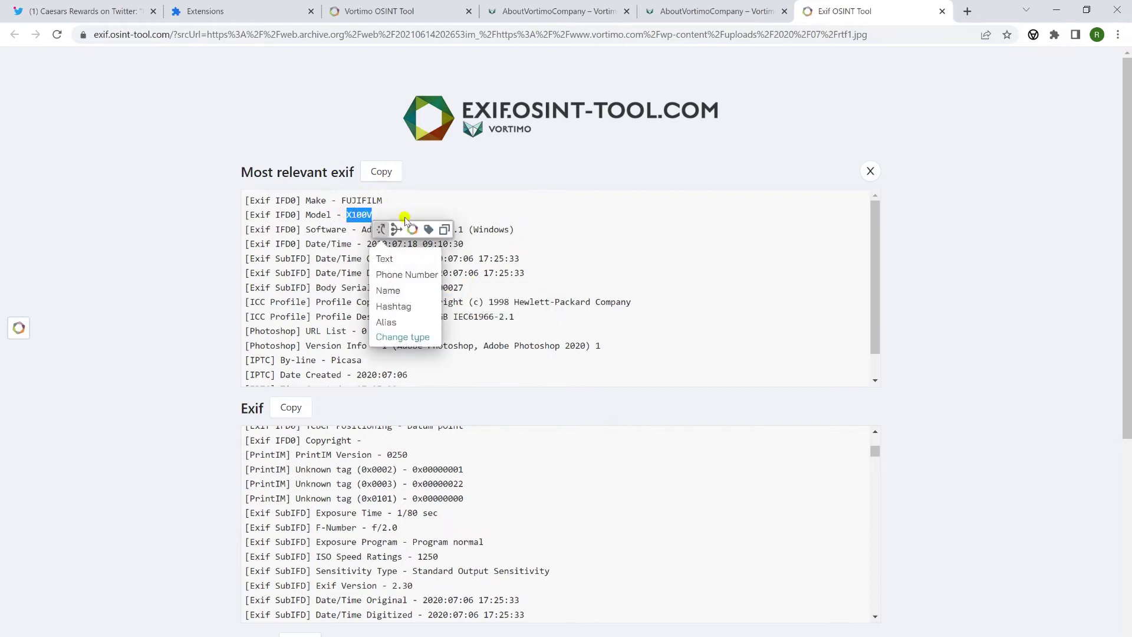
pyautogui.click(660, 259)
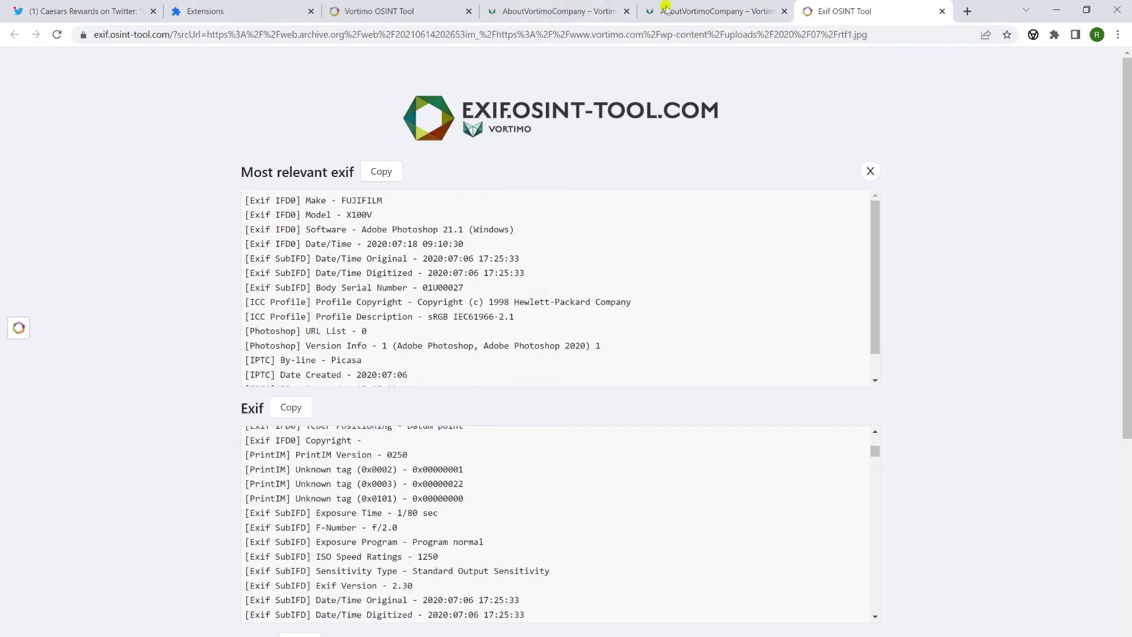
# - Close the archived About page tab and return to the live Vortimo About page
pyautogui.click(724, 10)
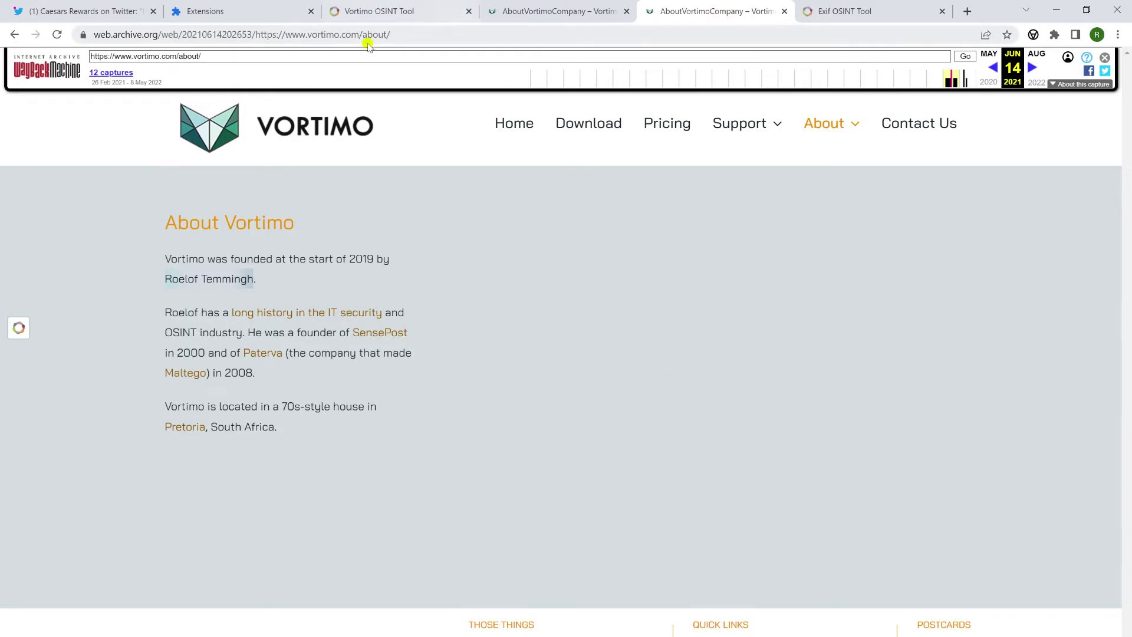
pyautogui.click(784, 12)
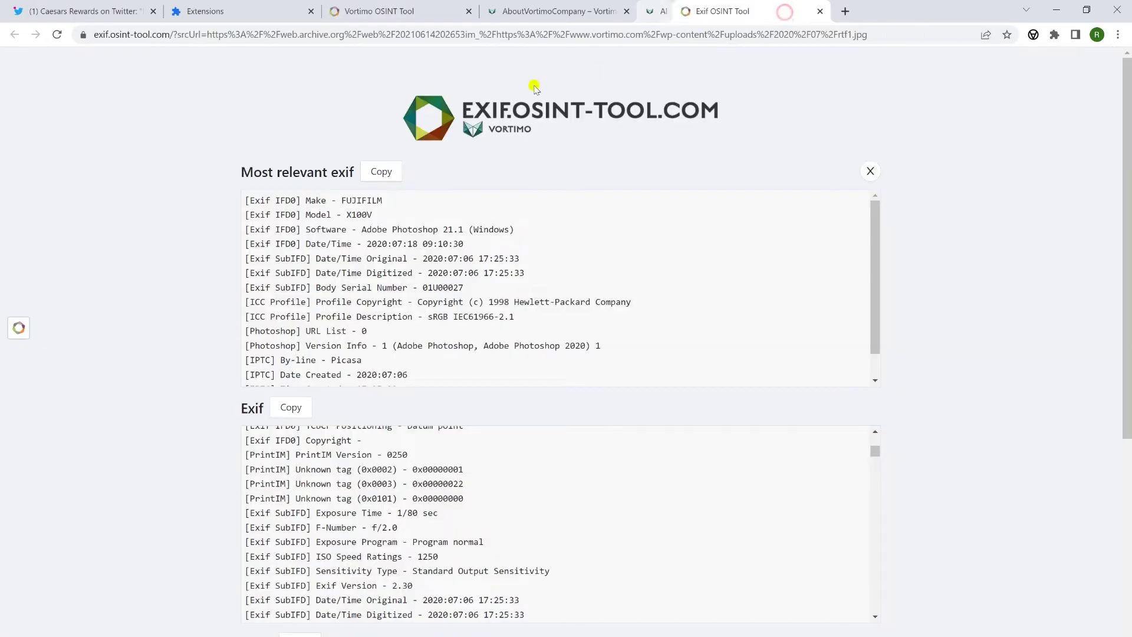
pyautogui.click(533, 11)
# - Send the live page to osint-tool.com and set the input Type to URL
pyautogui.click(18, 328)
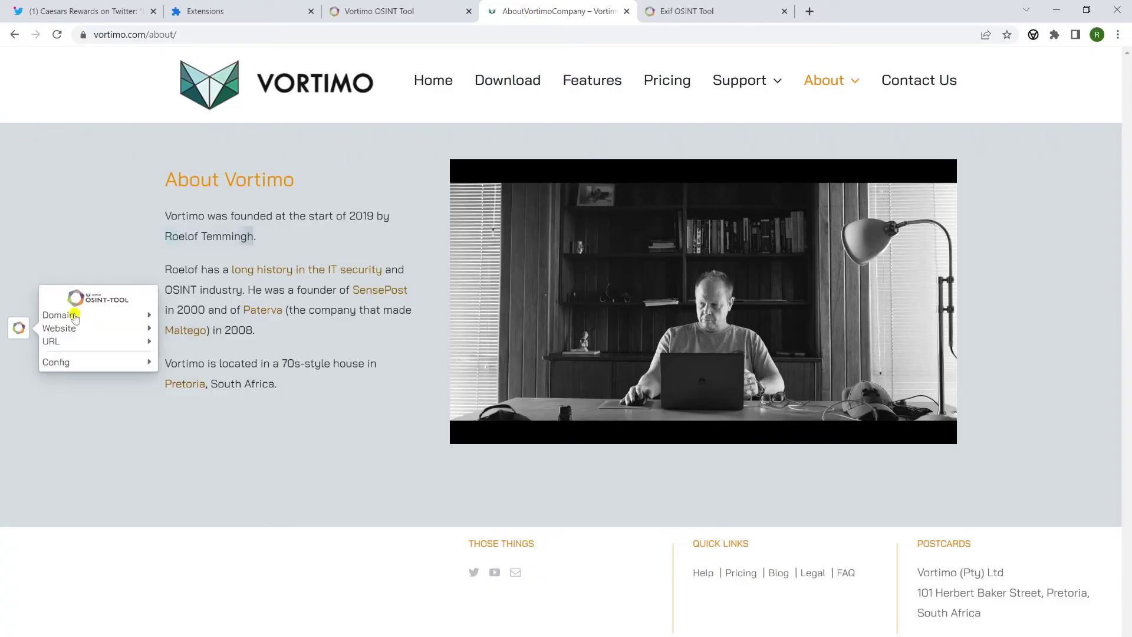
pyautogui.moveTo(76, 316)
pyautogui.moveTo(118, 328)
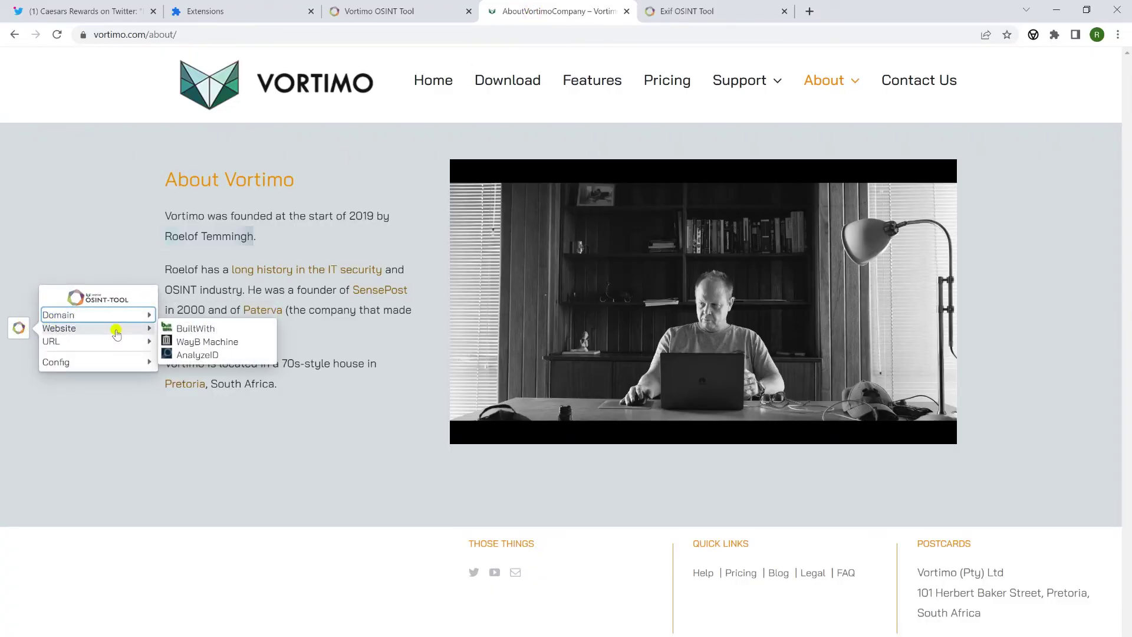
pyautogui.moveTo(88, 342)
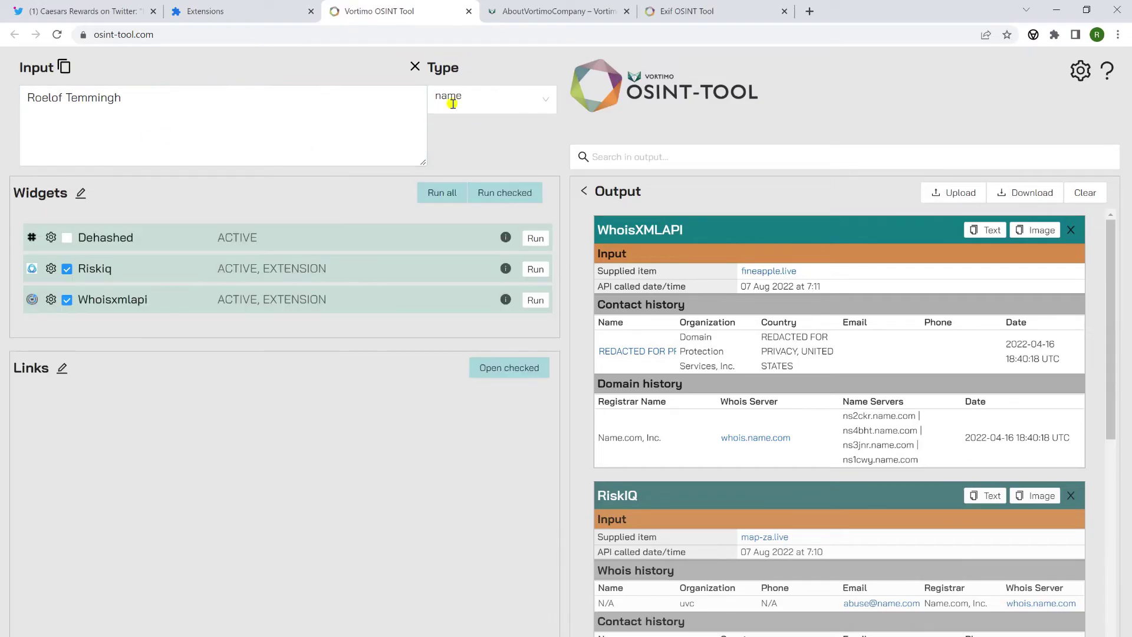
pyautogui.click(452, 104)
pyautogui.scroll(-2, 470, 194)
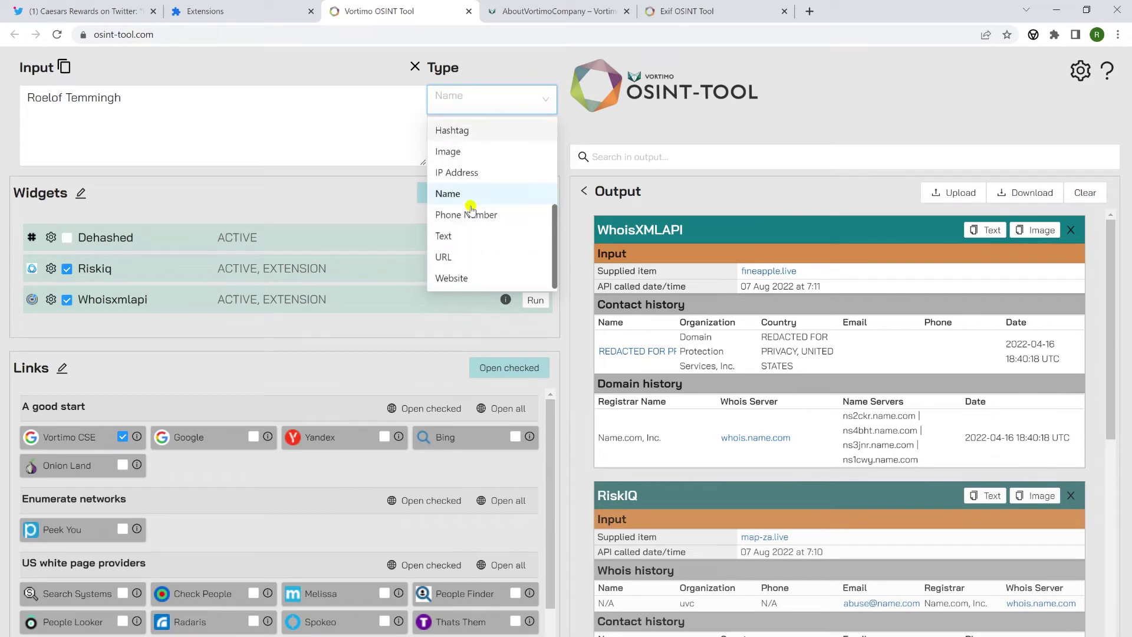
pyautogui.click(469, 256)
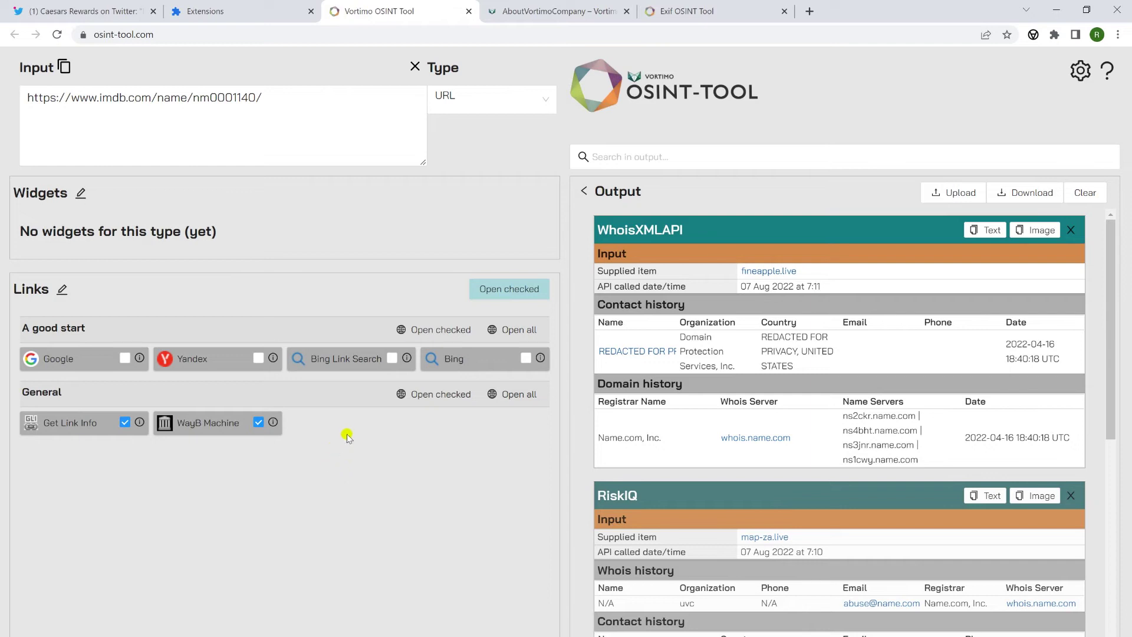
# - Set vortimo.com as a Domain-type input, leaving the Google link unmarked
pyautogui.click(125, 358)
pyautogui.click(125, 359)
pyautogui.click(496, 109)
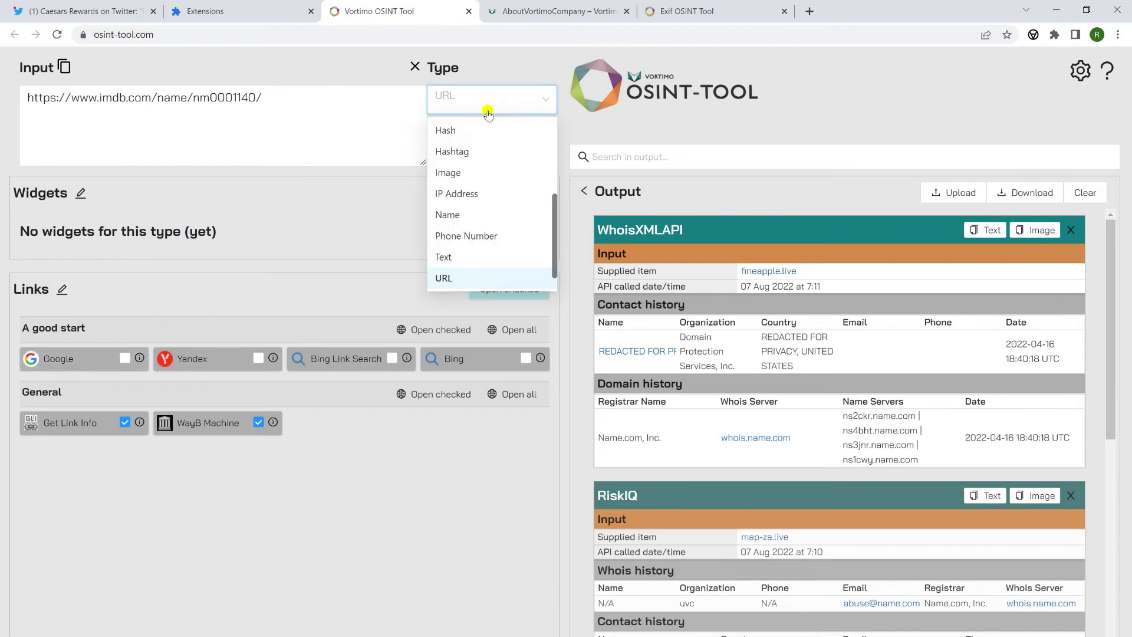
pyautogui.scroll(5, 480, 177)
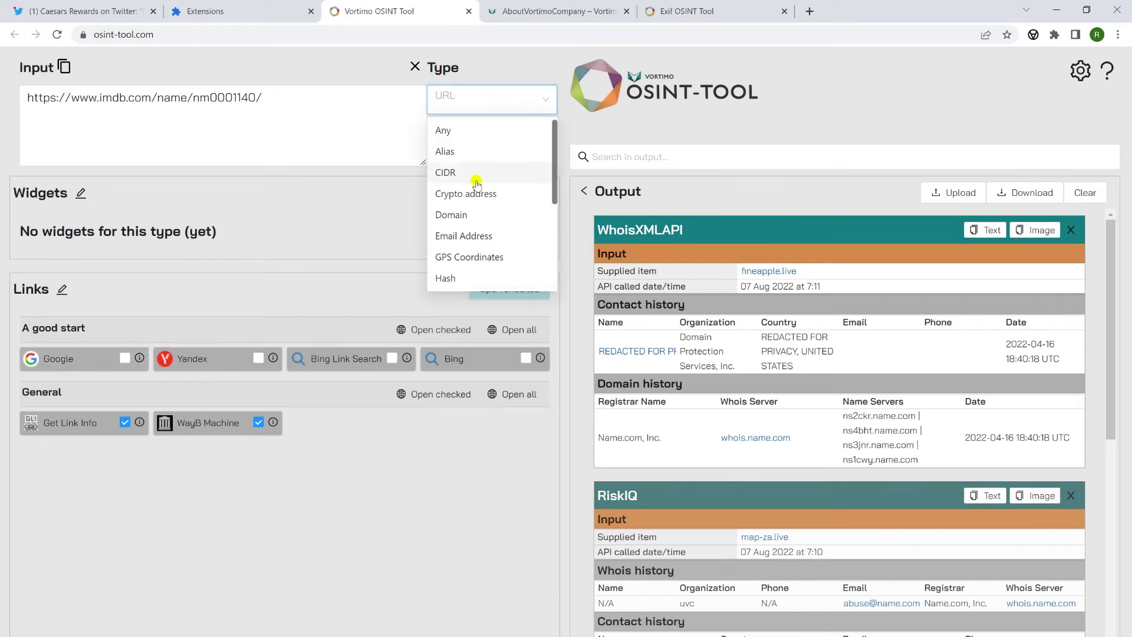
pyautogui.click(462, 215)
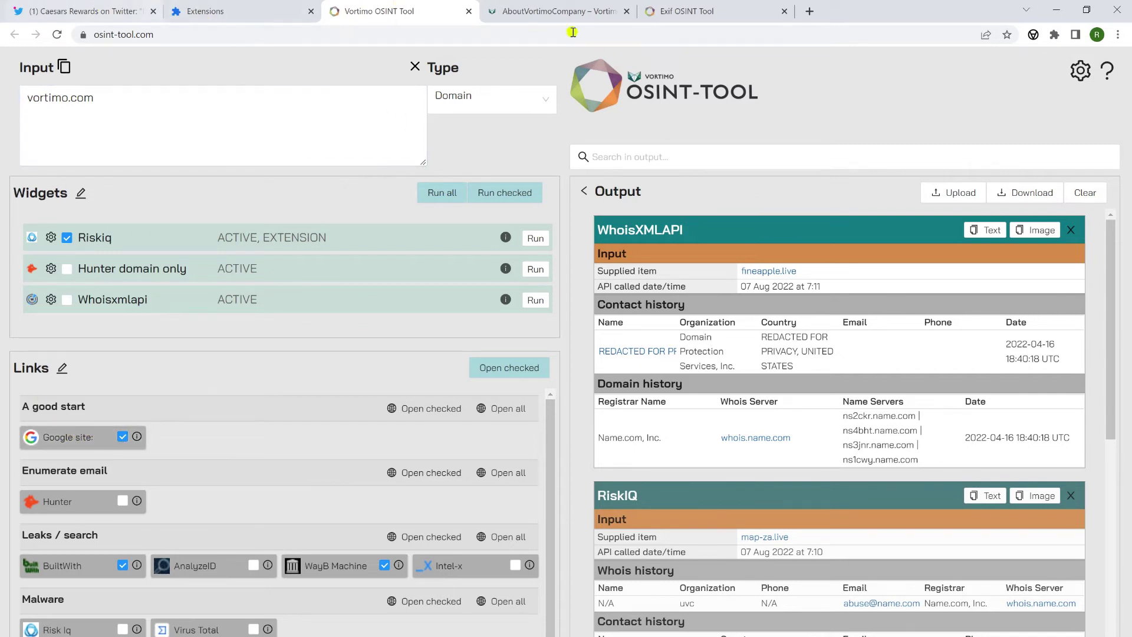
pyautogui.click(548, 11)
# - Run a Google site:vortimo.com search from the Domain menu and scroll through the results
pyautogui.moveTo(17, 328)
pyautogui.moveTo(78, 320)
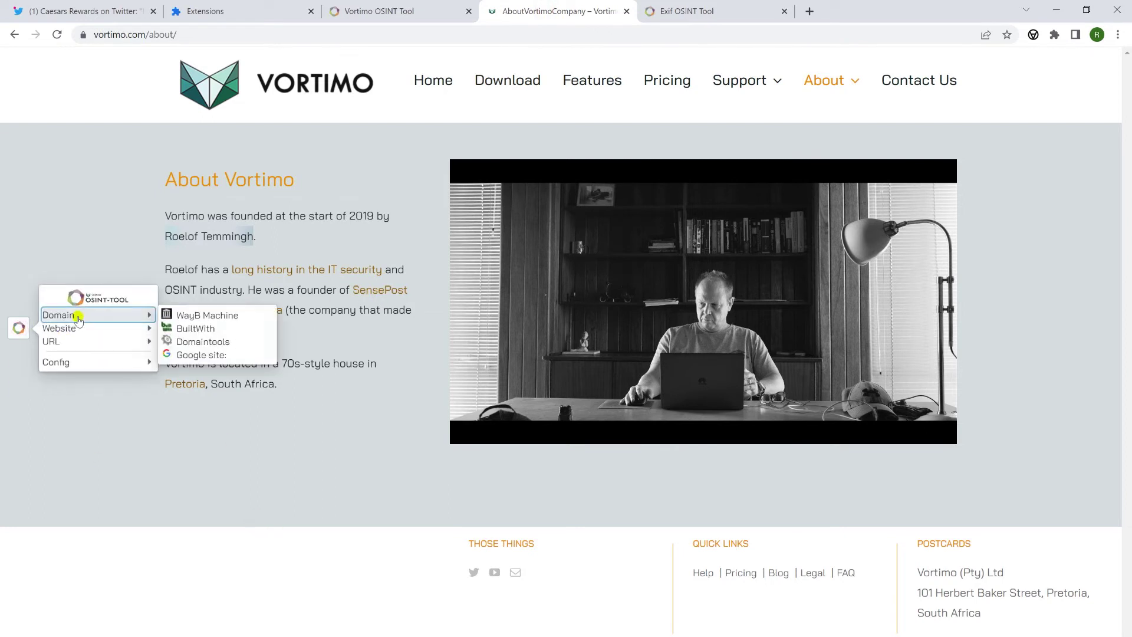
pyautogui.click(217, 354)
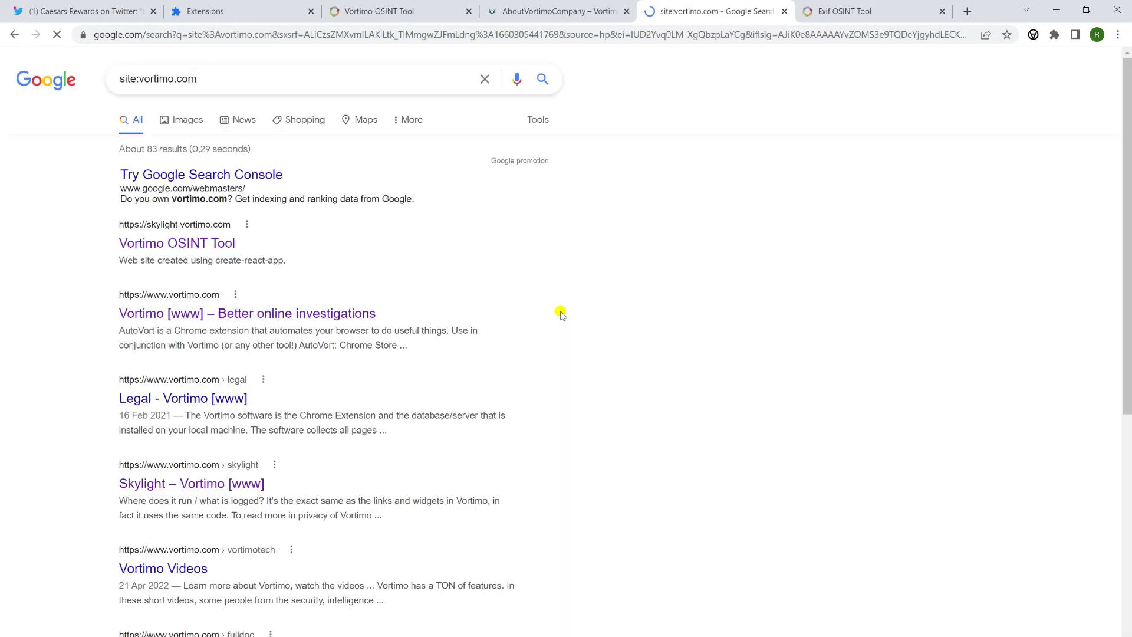
pyautogui.scroll(-8, 518, 326)
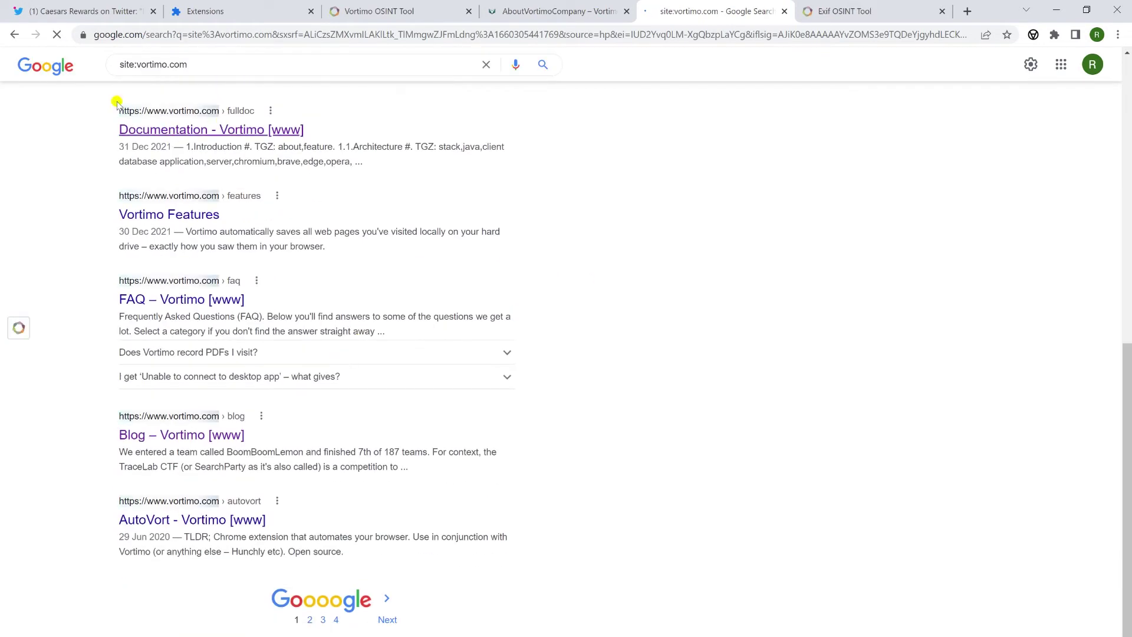
pyautogui.scroll(4, 480, 331)
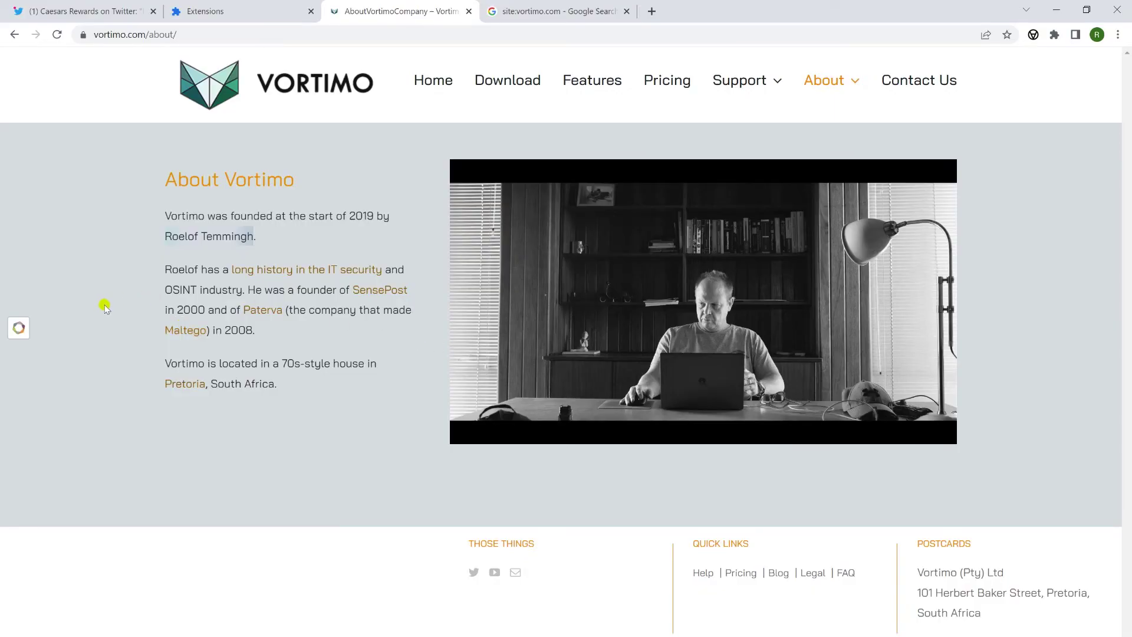
# - Open the Highlight word-list settings from the extension's Config menu
pyautogui.click(19, 328)
pyautogui.moveTo(59, 362)
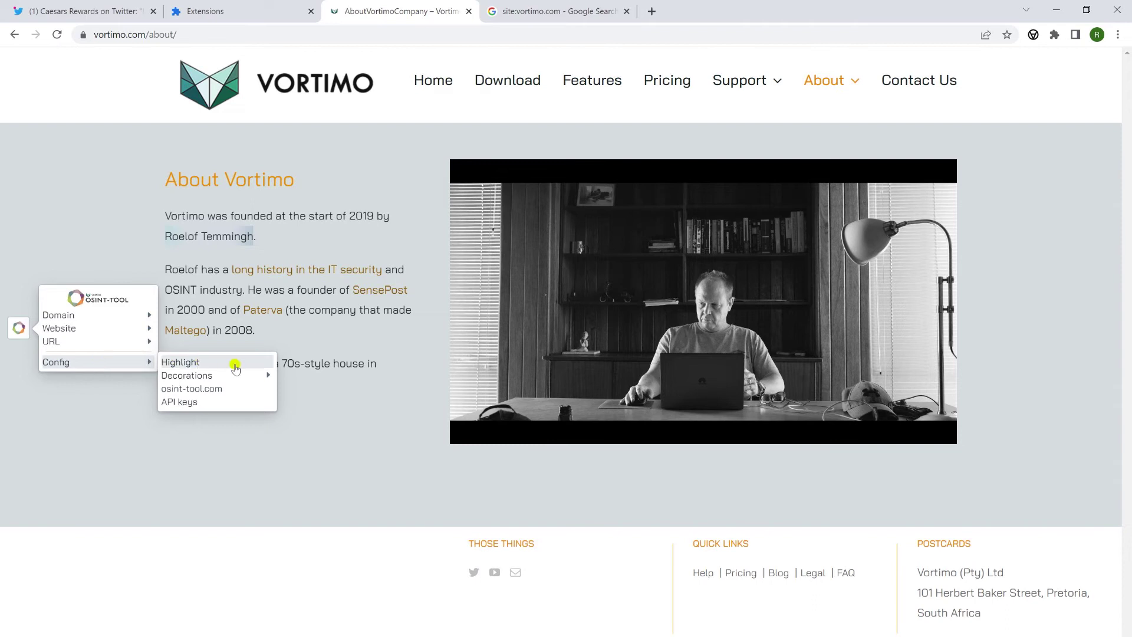
pyautogui.moveTo(236, 377)
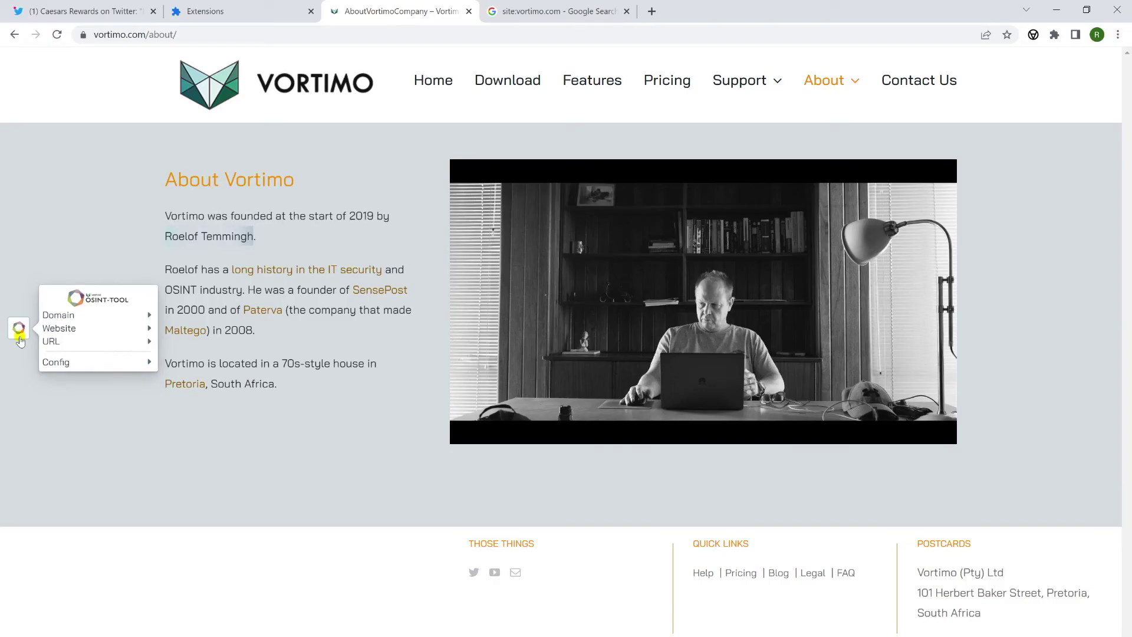
pyautogui.moveTo(50, 361)
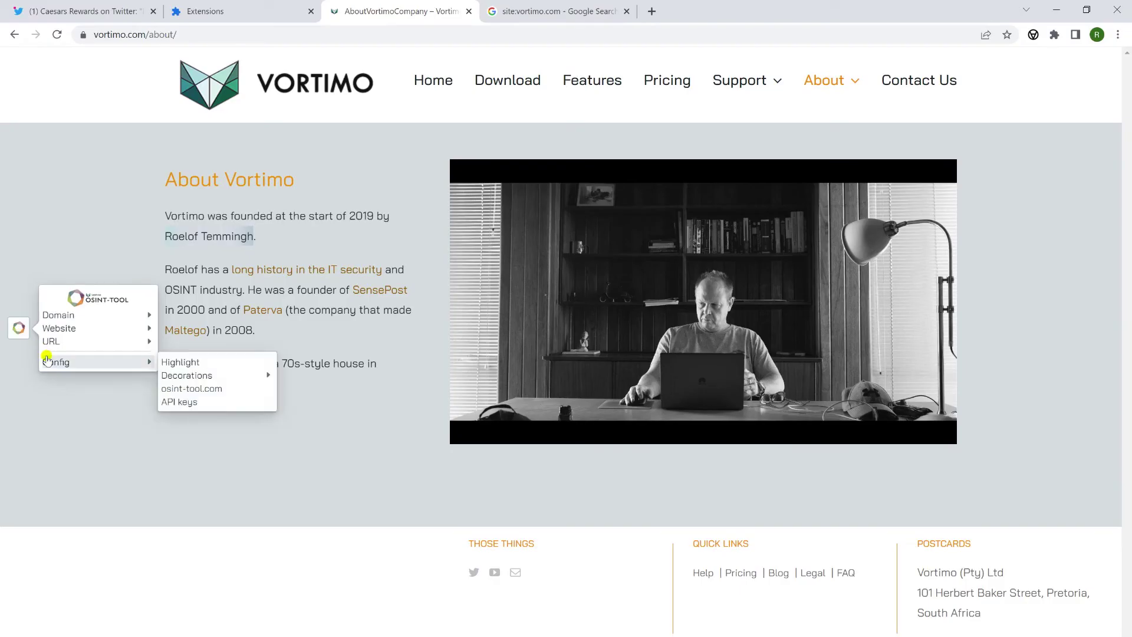
pyautogui.click(207, 365)
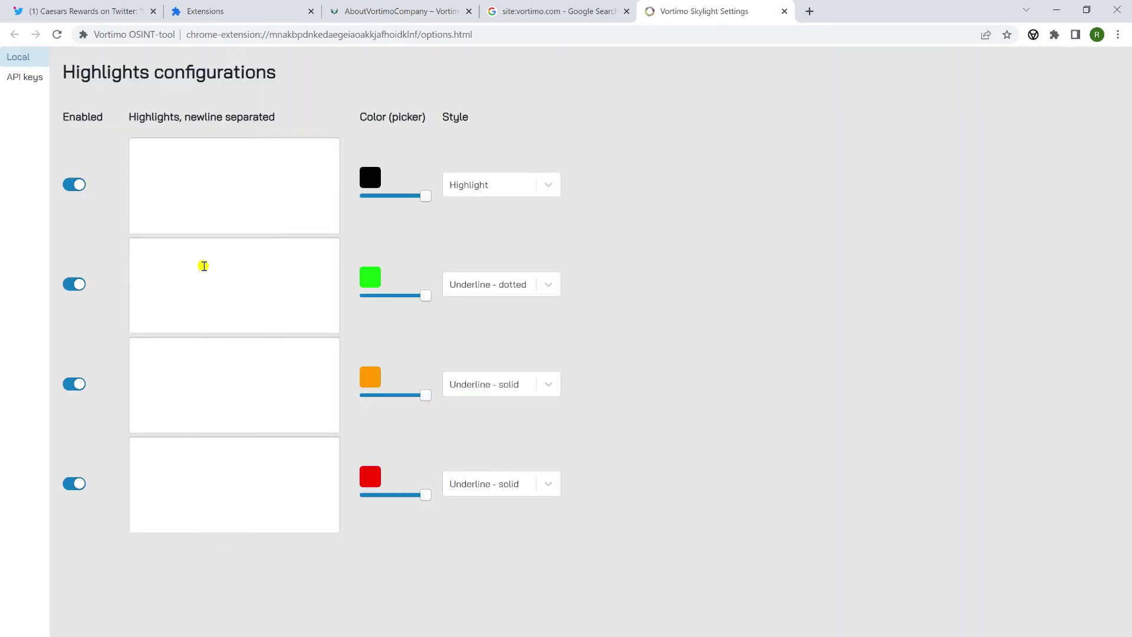
# - Add SensePost and Sensepost to the green list, Vortimo to orange, and Maltego to red
pyautogui.click(230, 281)
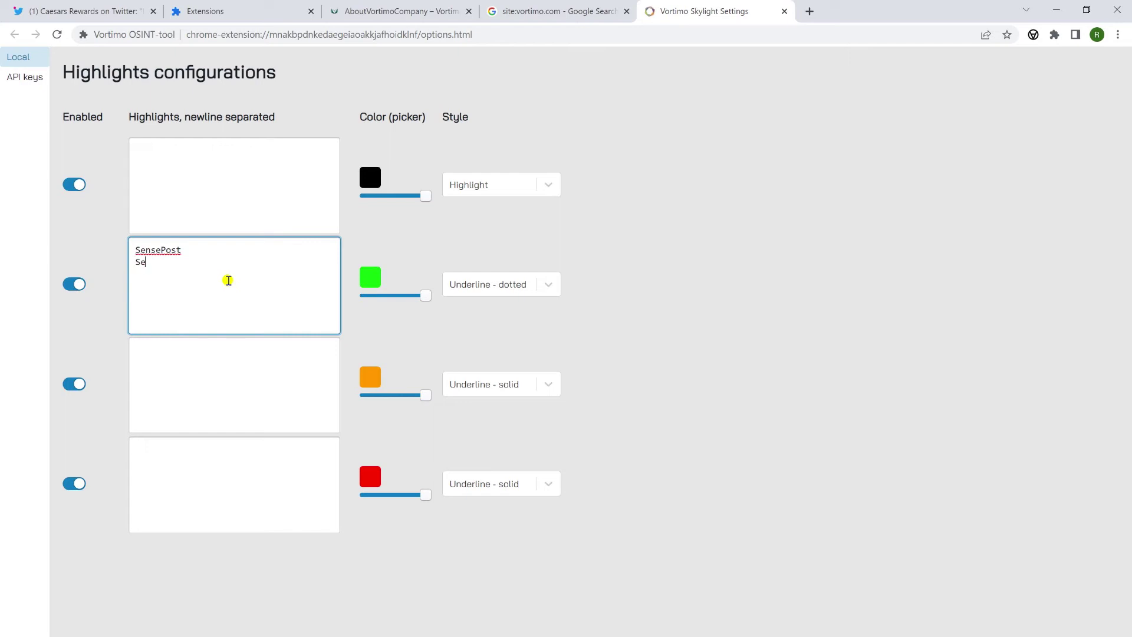
pyautogui.click(199, 418)
pyautogui.click(245, 477)
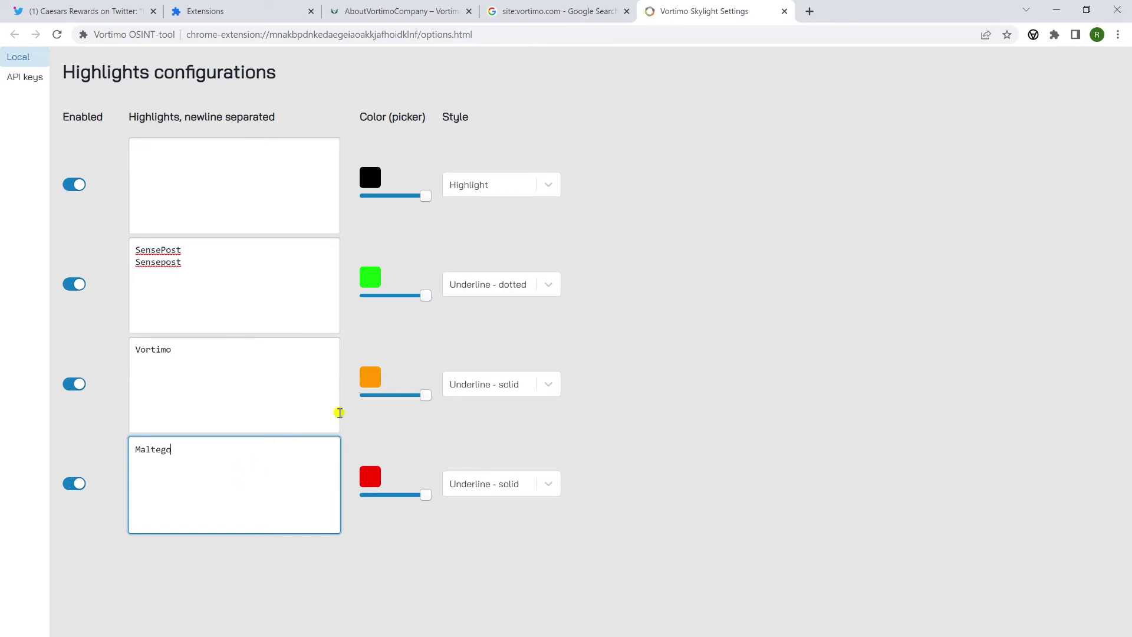
pyautogui.click(729, 284)
# - Check the underlined words on the About page, then select 'South Africa' for the extension's lookups
pyautogui.click(407, 11)
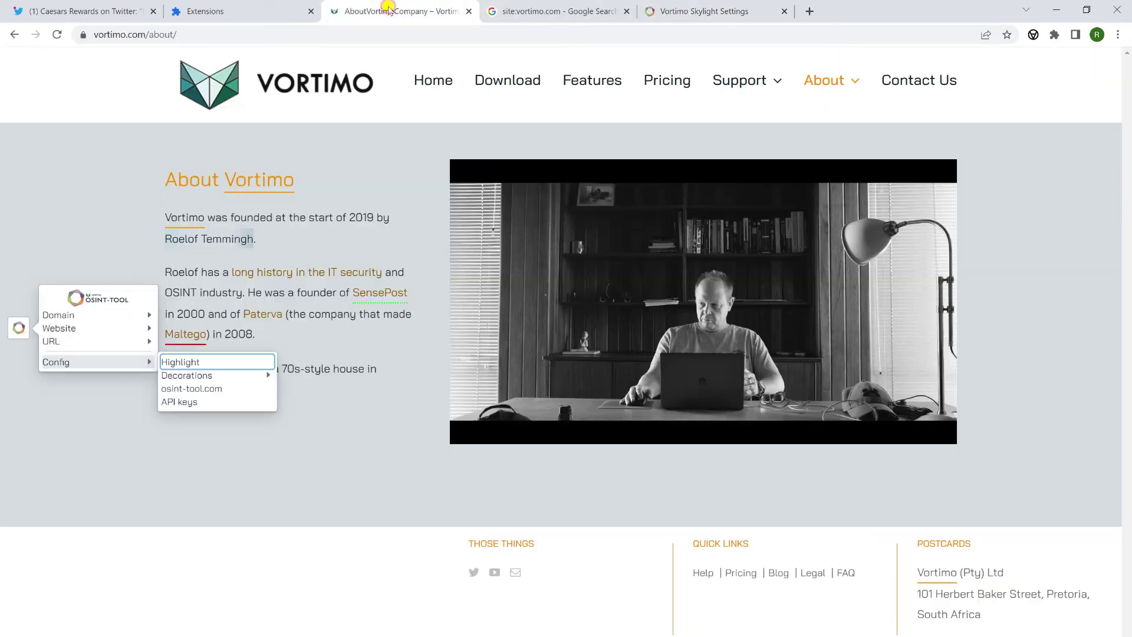
pyautogui.click(378, 498)
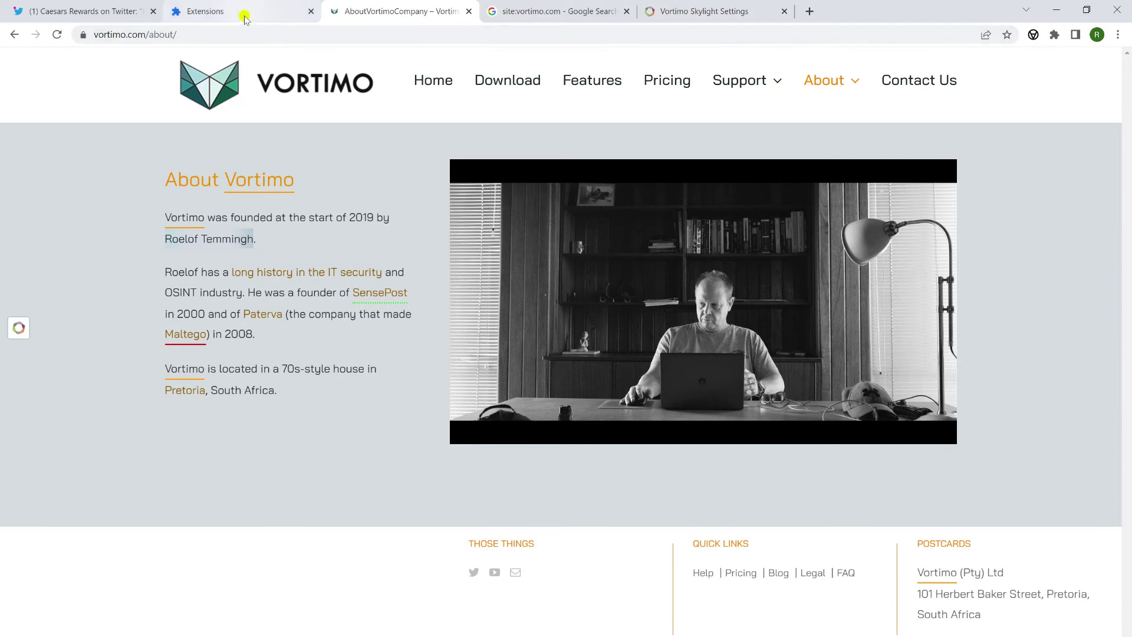
pyautogui.moveTo(246, 19)
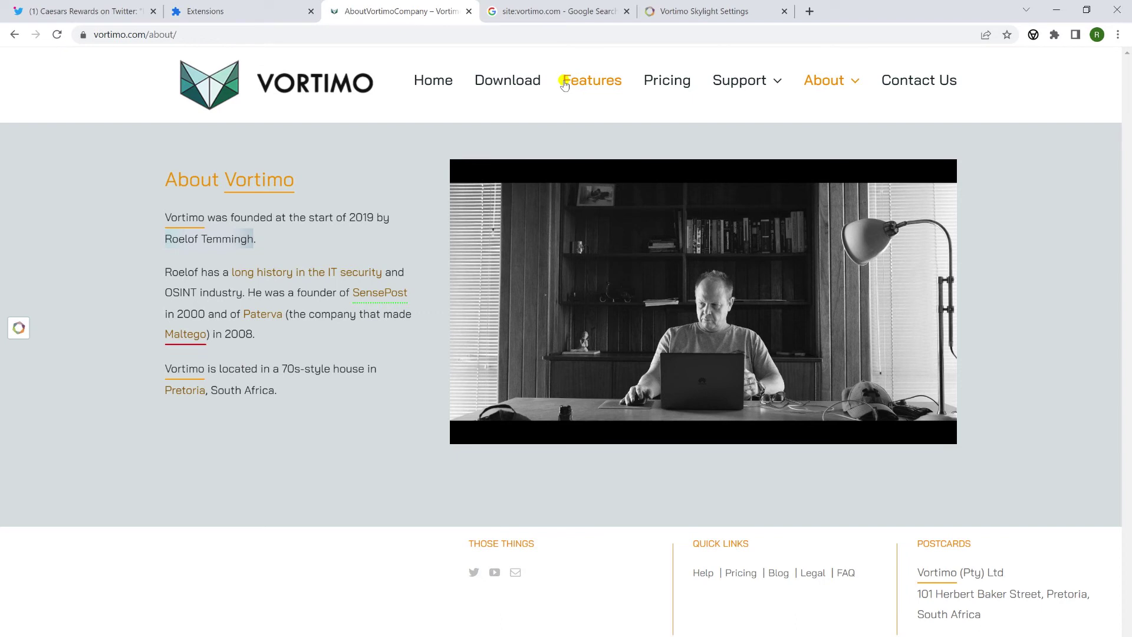
pyautogui.click(672, 12)
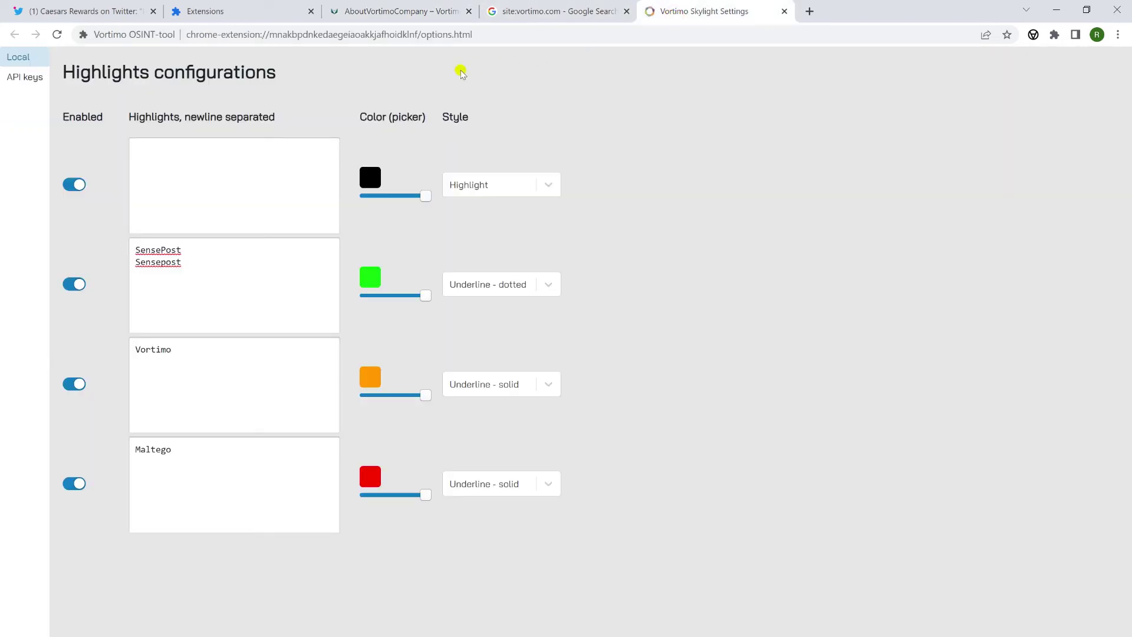
pyautogui.click(386, 11)
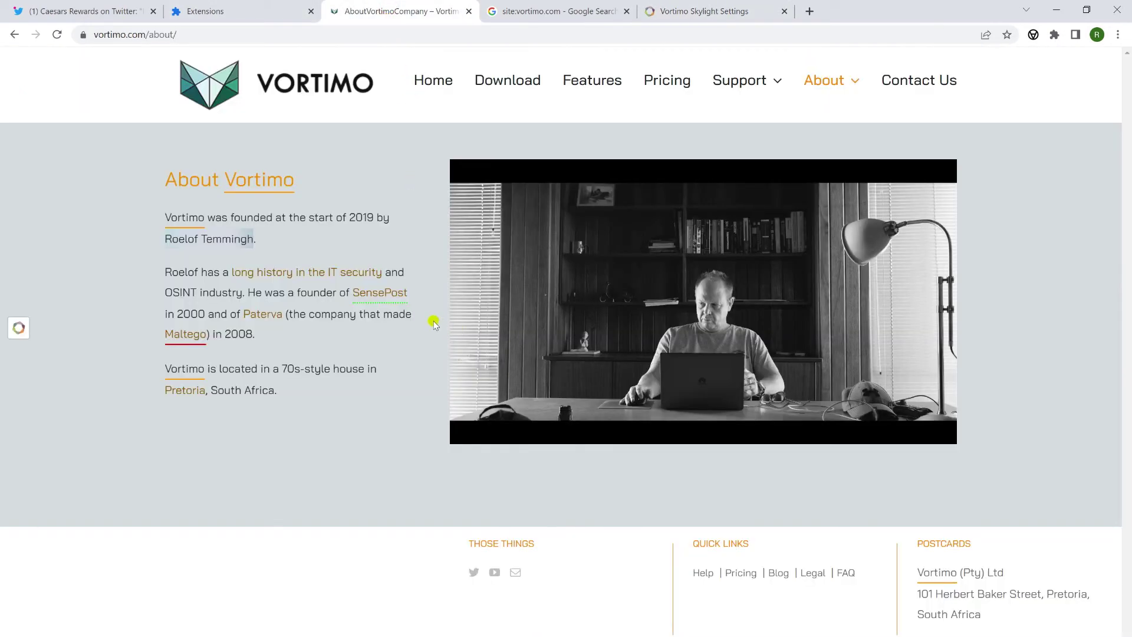
pyautogui.moveTo(211, 391); pyautogui.dragTo(275, 387)
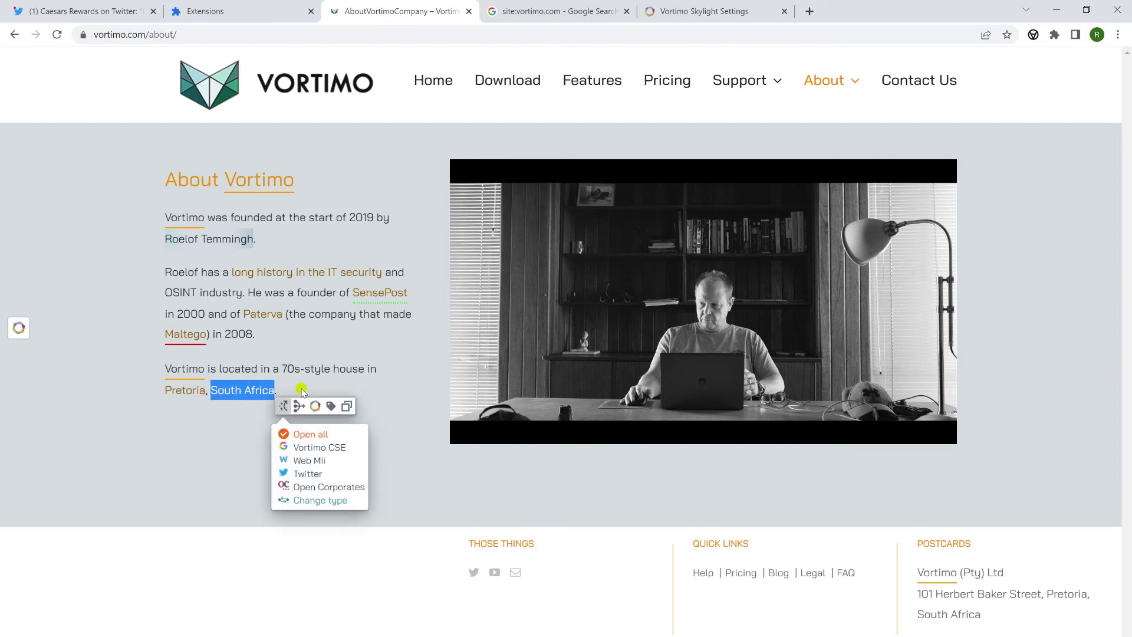
# - Add 'South Africa' to the green dotted-underline highlight list
pyautogui.click(331, 407)
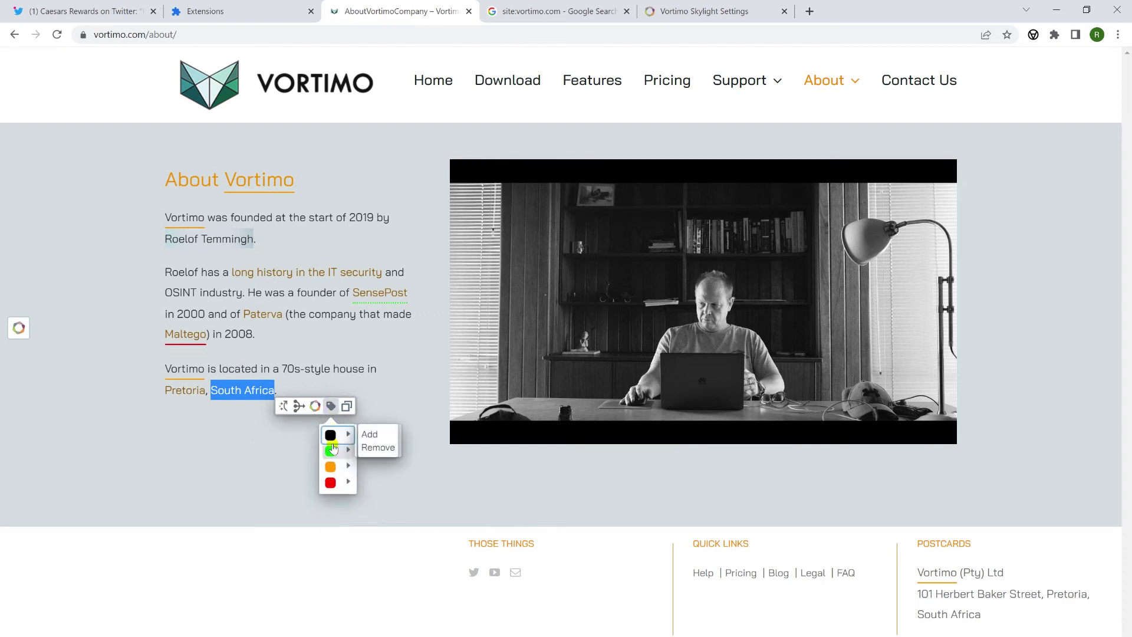
pyautogui.moveTo(337, 472)
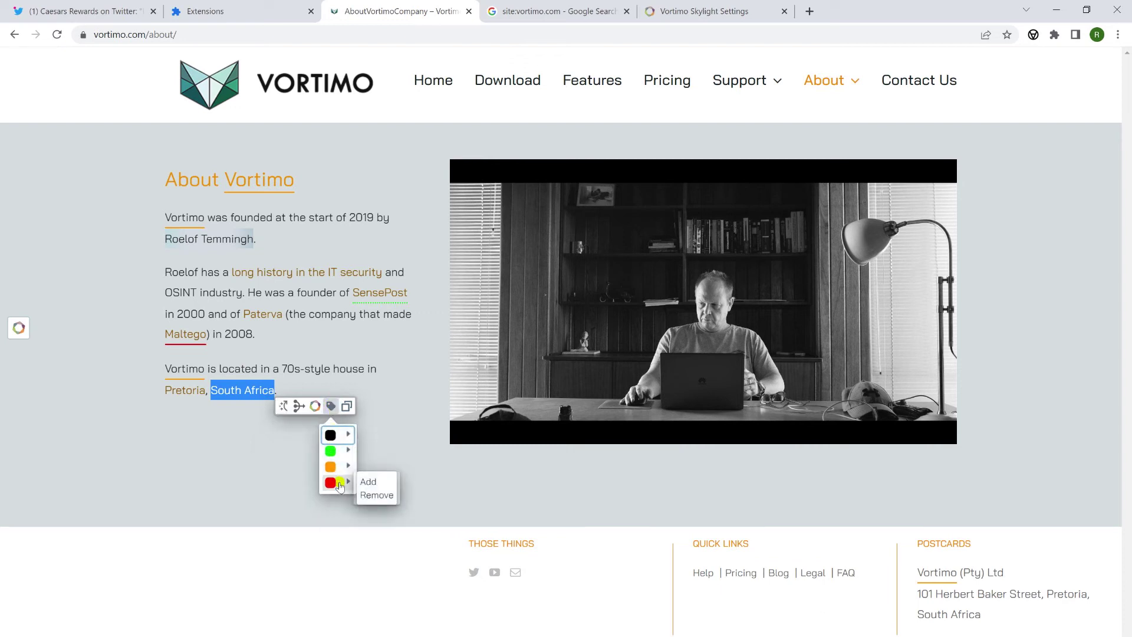
pyautogui.moveTo(340, 451)
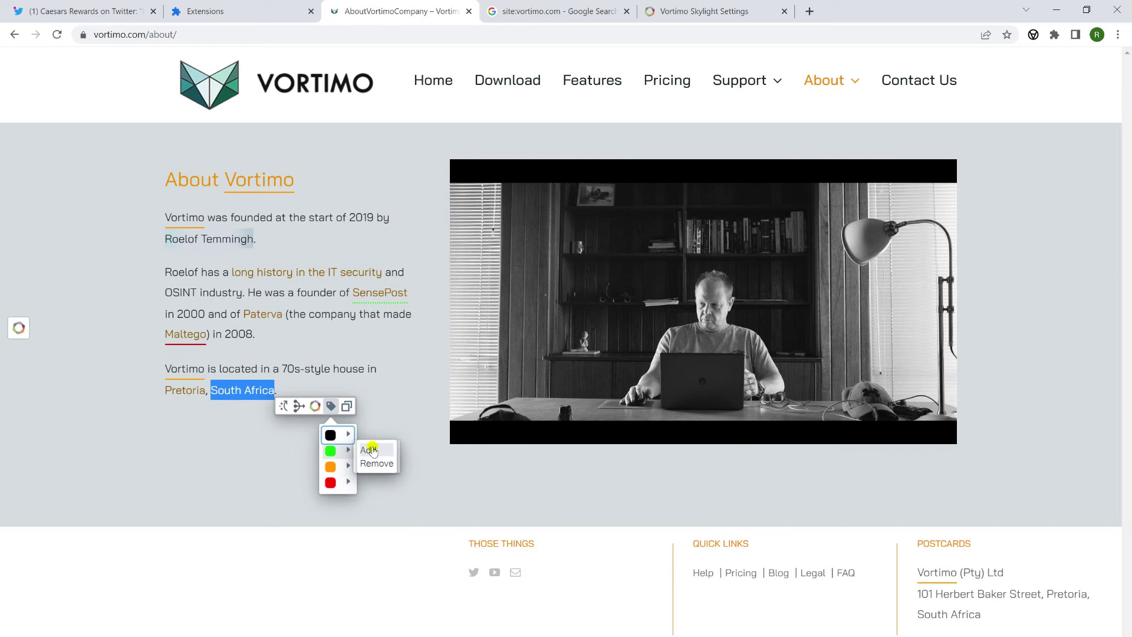
pyautogui.click(372, 451)
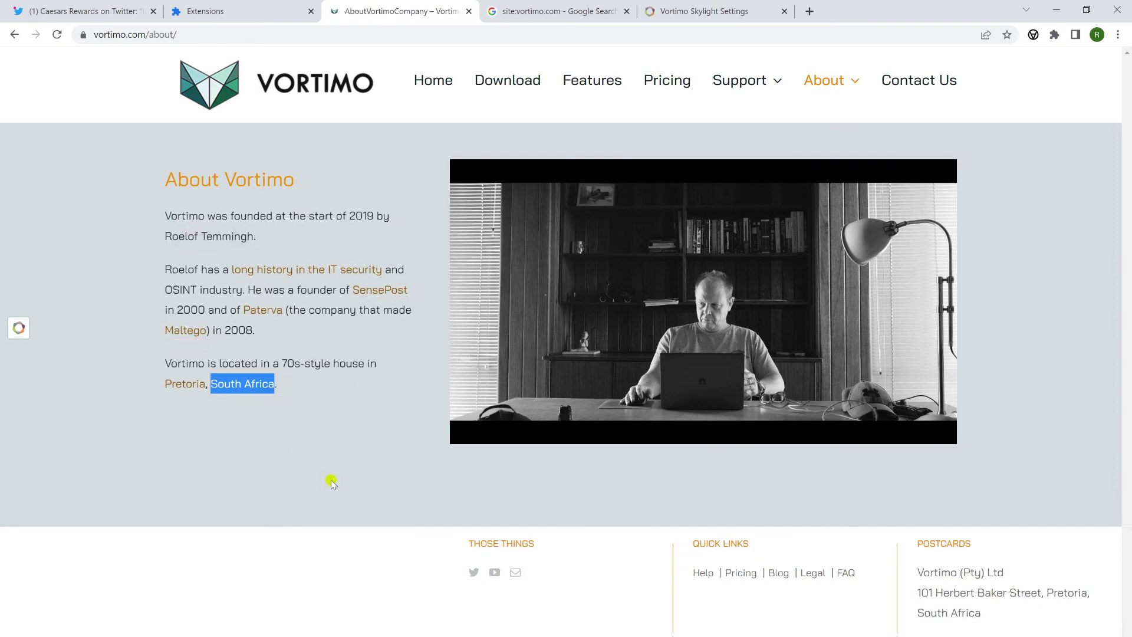
pyautogui.click(326, 447)
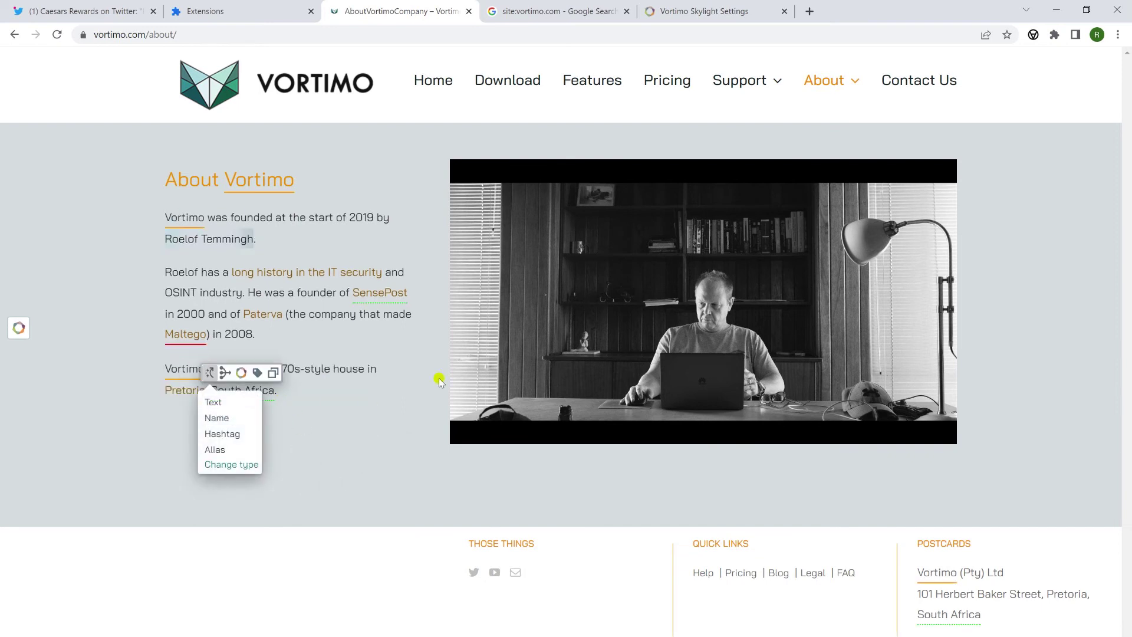
# - Turn the green highlight list off and back on, checking the About page each time
pyautogui.click(730, 21)
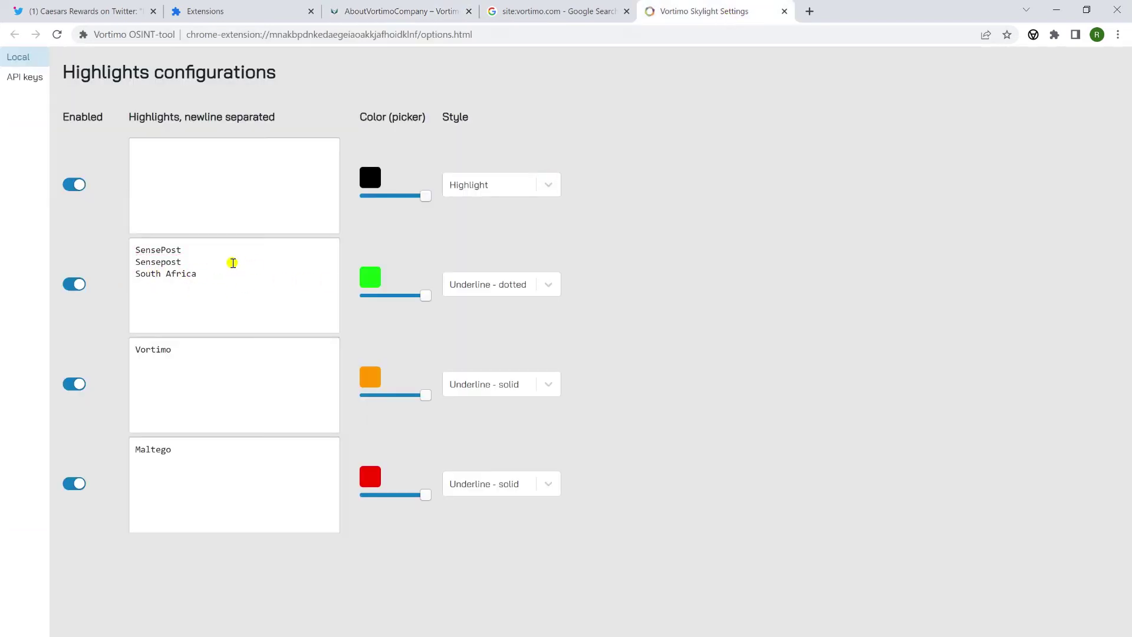
pyautogui.click(74, 283)
pyautogui.click(406, 8)
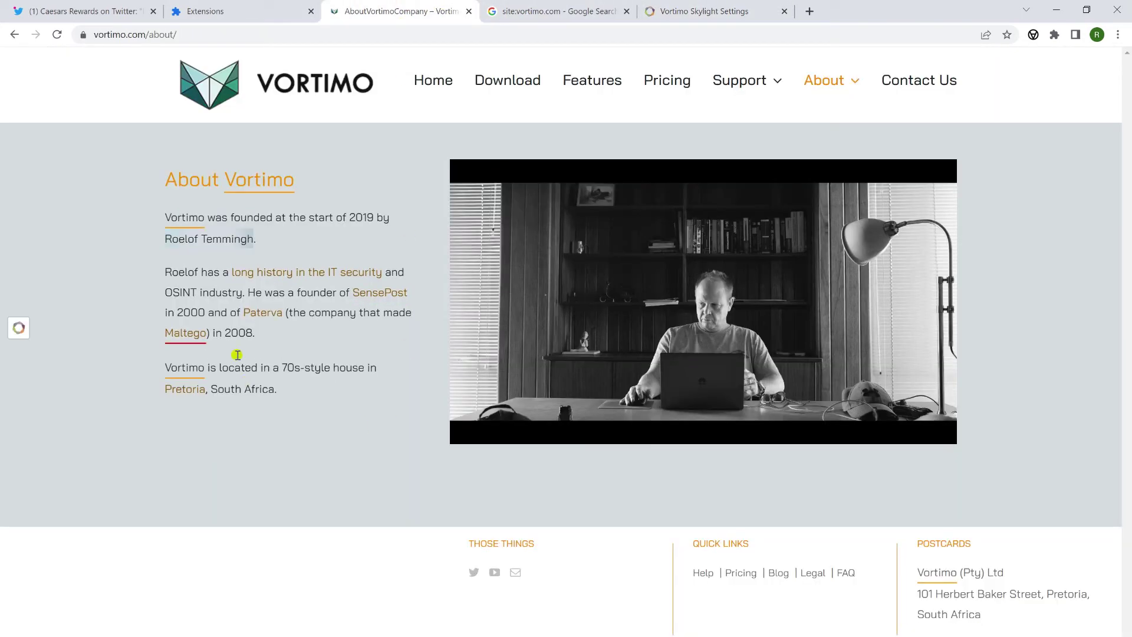
pyautogui.click(724, 14)
pyautogui.click(74, 284)
pyautogui.click(427, 12)
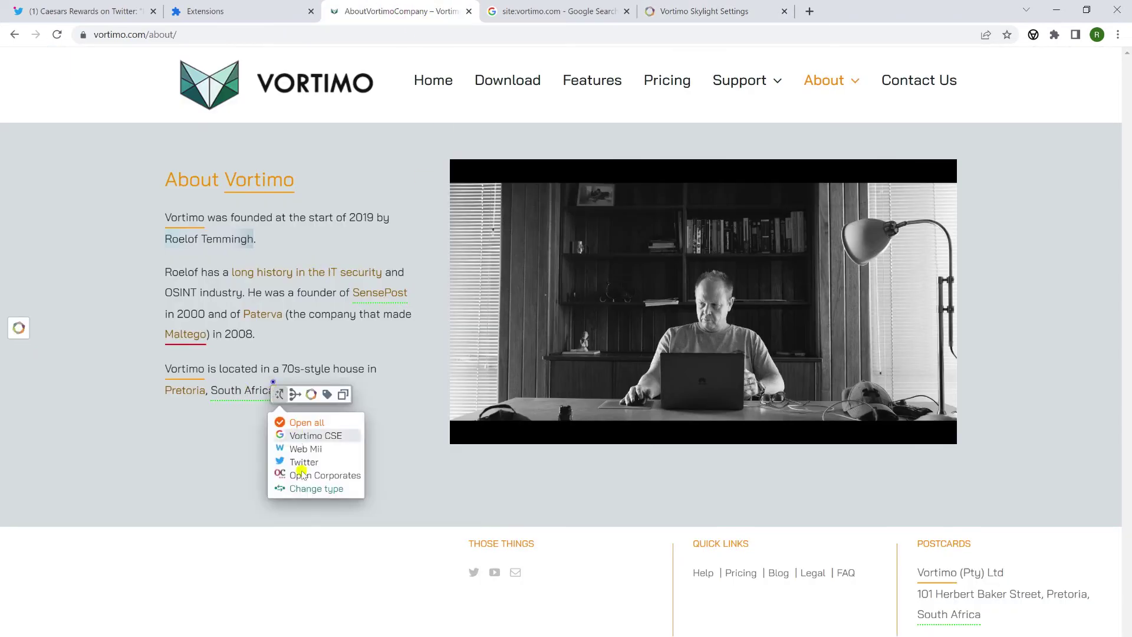
# - Remove 'South Africa' from the green highlight list
pyautogui.moveTo(260, 394)
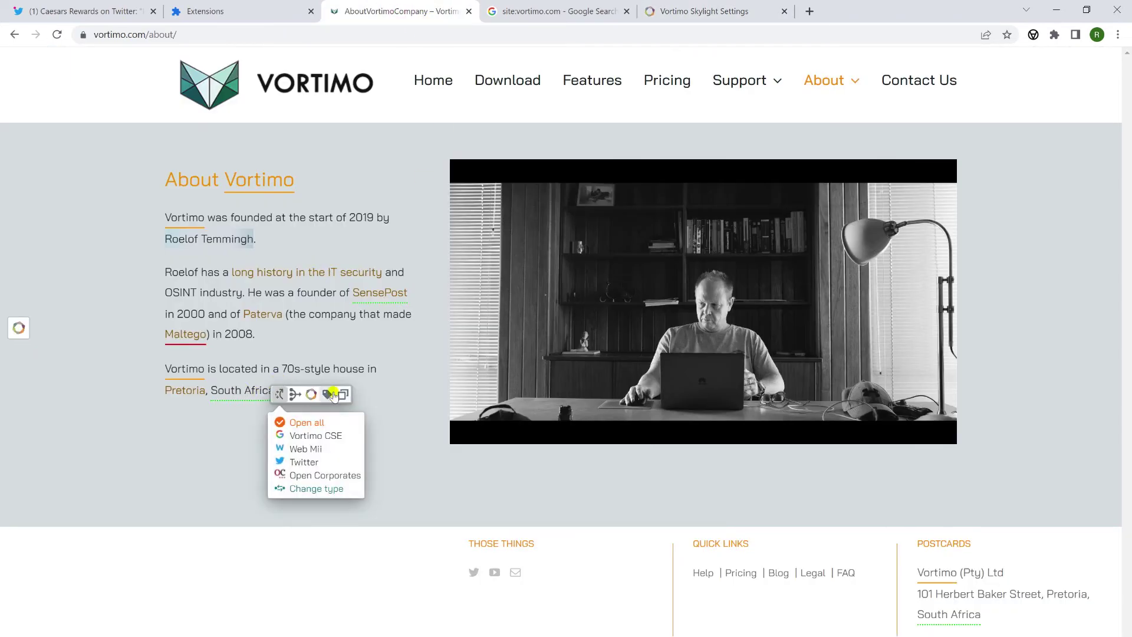
pyautogui.moveTo(328, 395)
pyautogui.moveTo(331, 439)
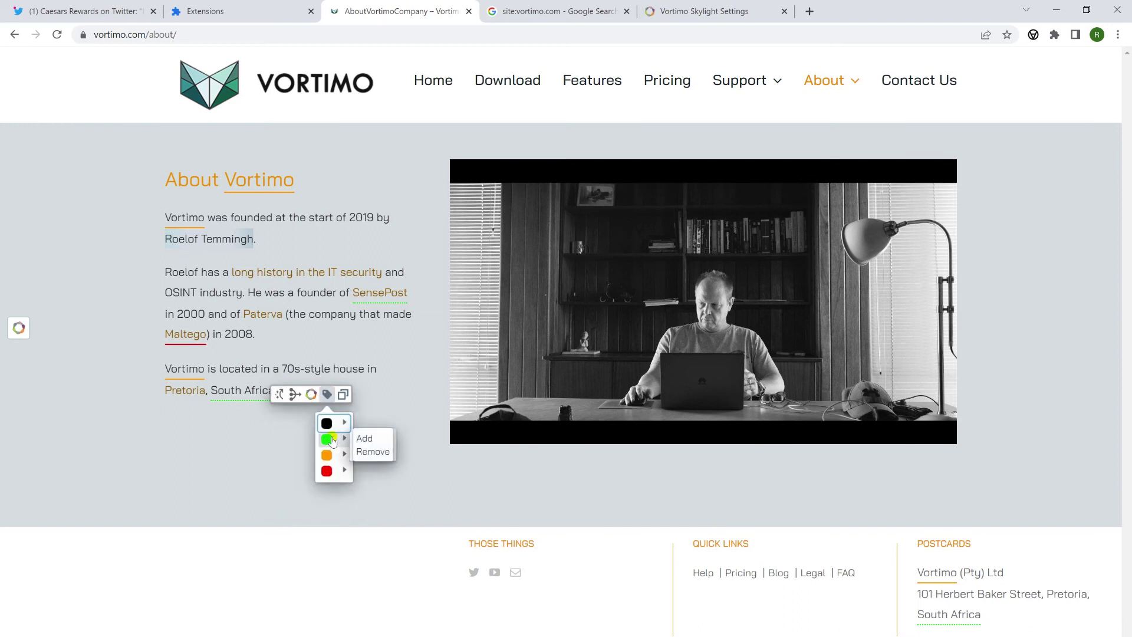
pyautogui.click(364, 452)
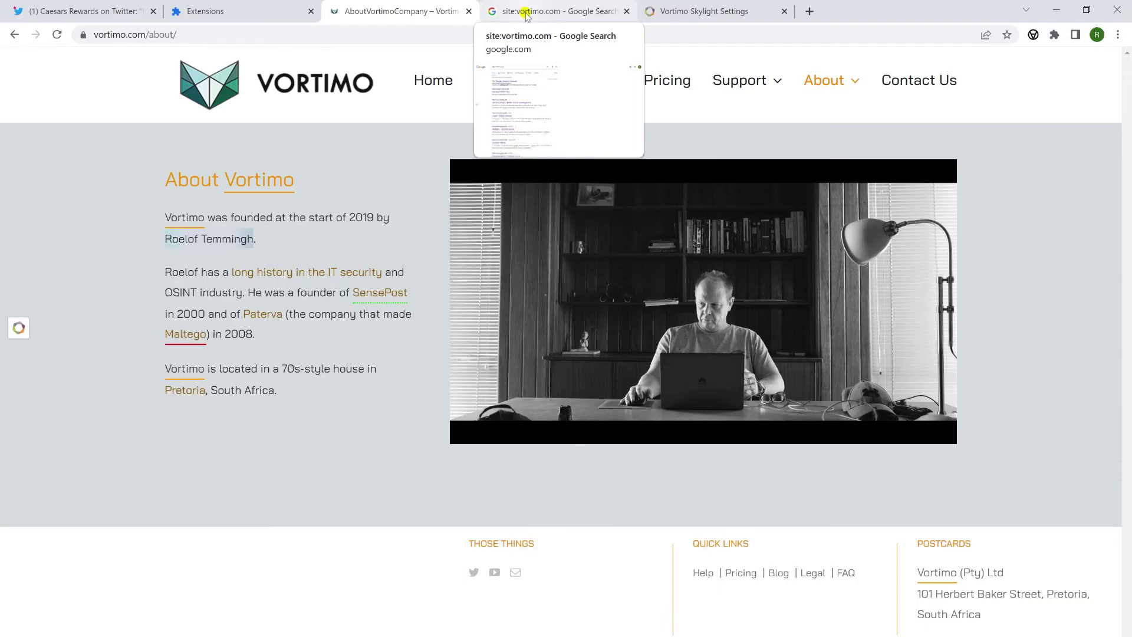
# - Close the Google site-search tab and return to the highlight settings
pyautogui.click(528, 12)
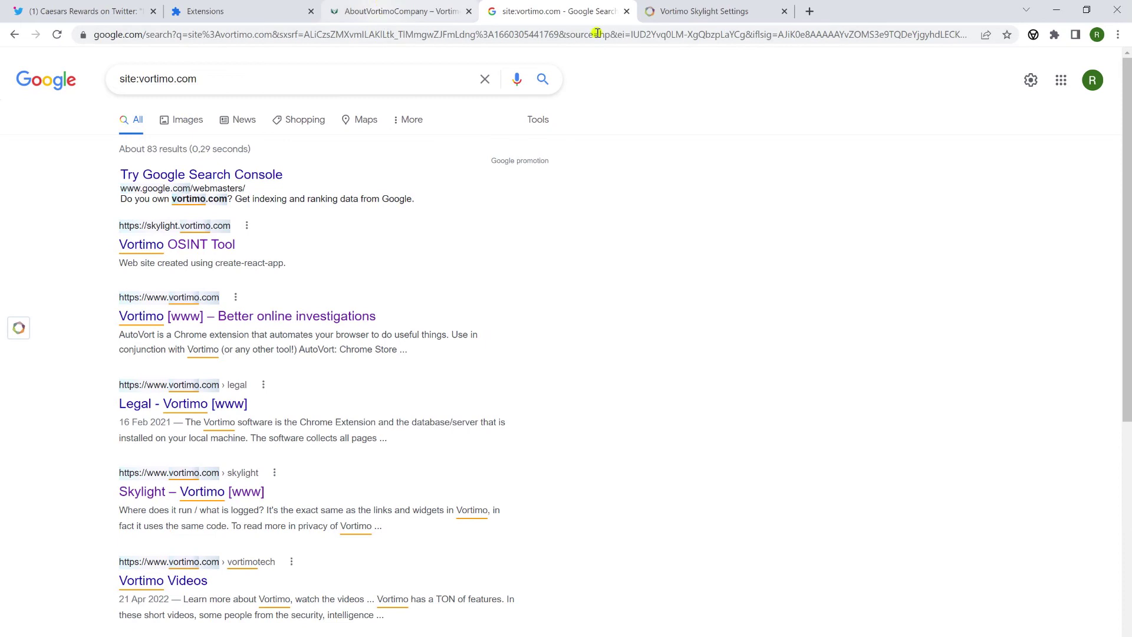
pyautogui.click(627, 12)
pyautogui.click(223, 170)
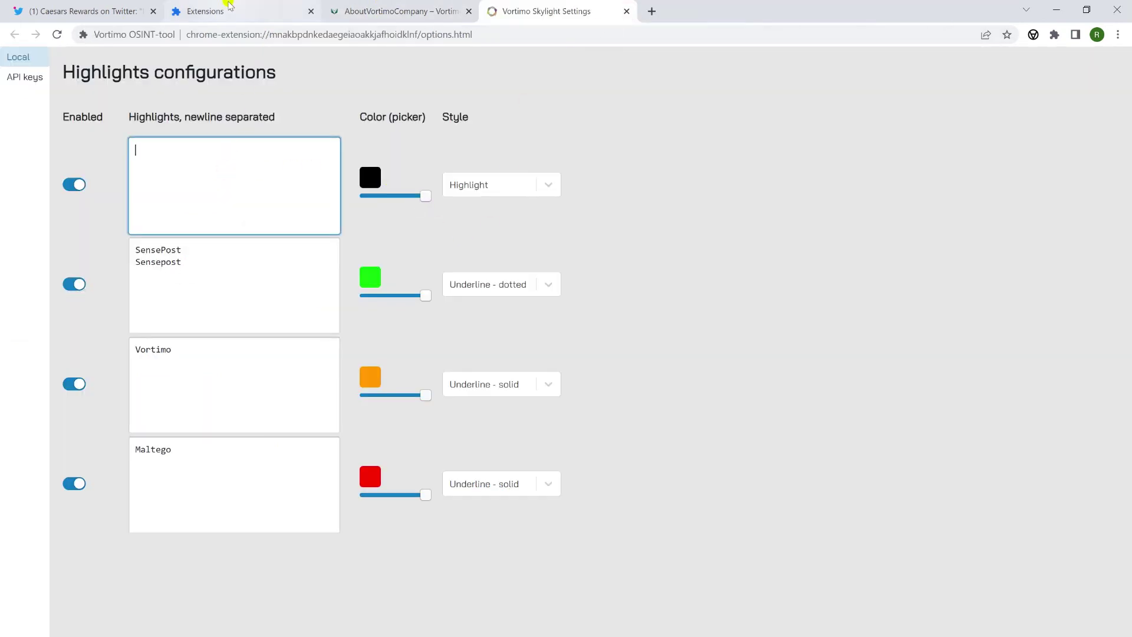
# - Delete Vortimo from the orange underline list
pyautogui.click(395, 11)
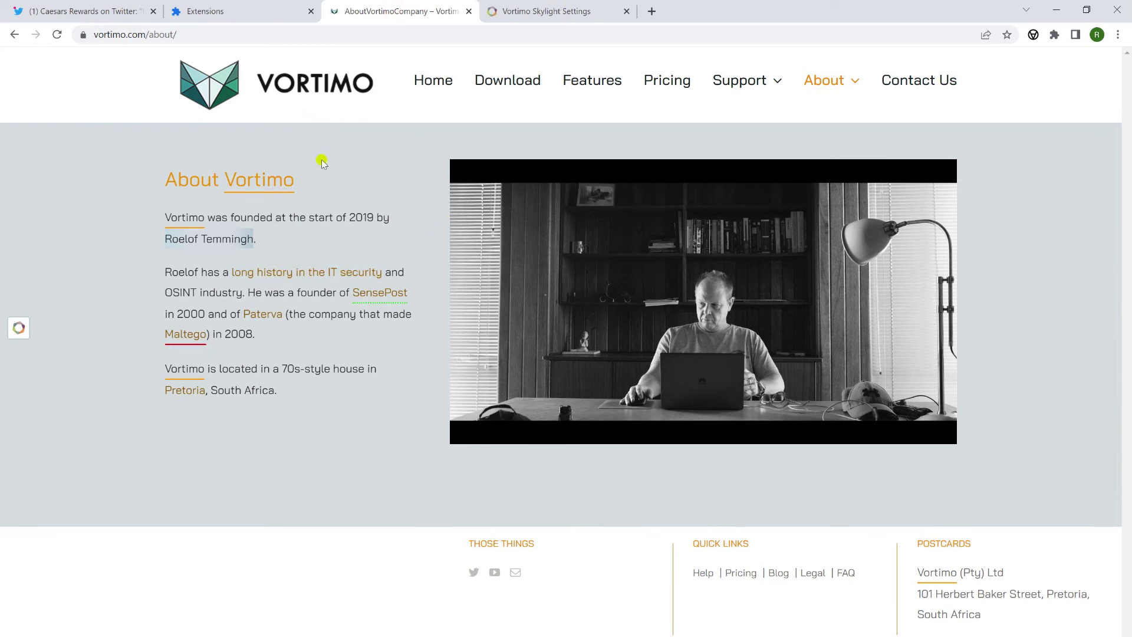
pyautogui.click(566, 14)
pyautogui.doubleClick(209, 350)
pyautogui.press('BackSpace')
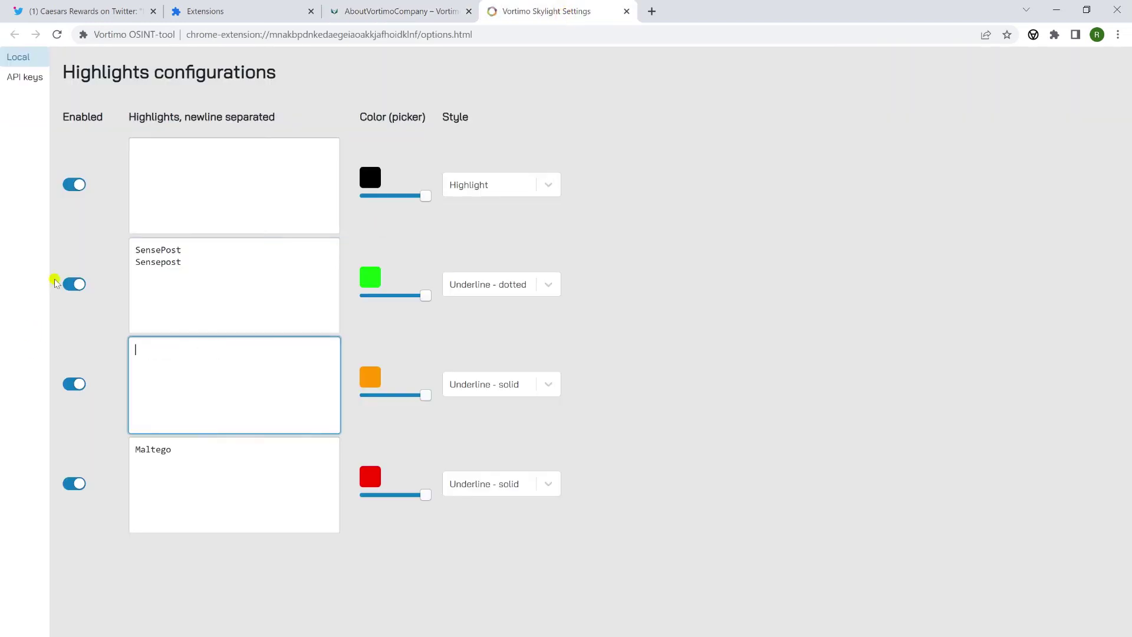
# - Put Vortimo in the black list with Highlight style at full opacity, then view the About page
pyautogui.click(209, 166)
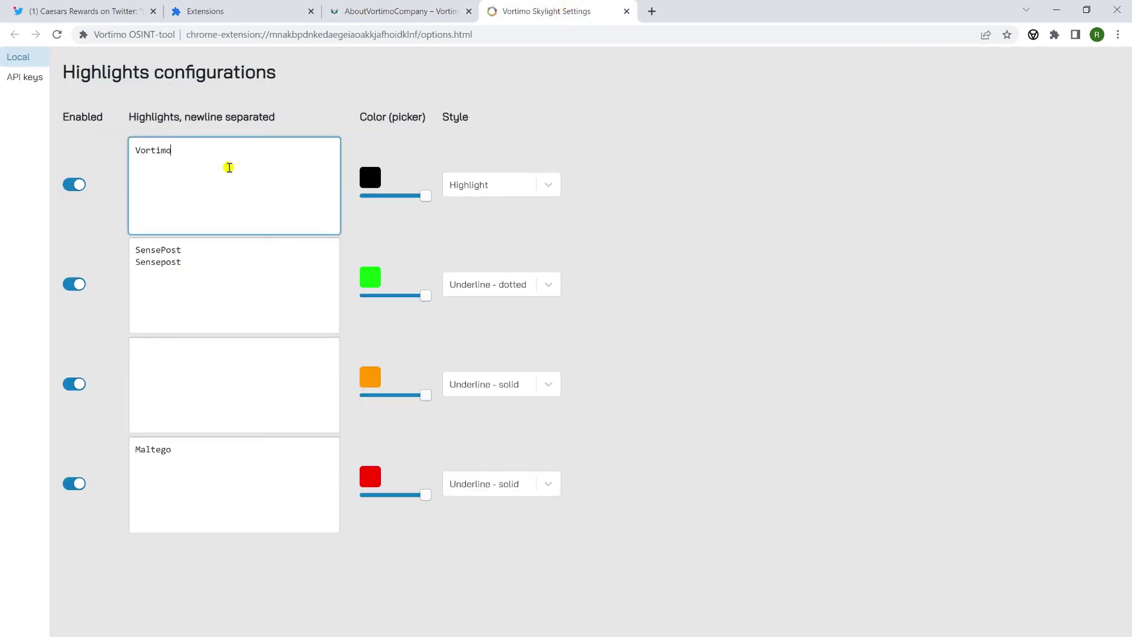
pyautogui.click(488, 183)
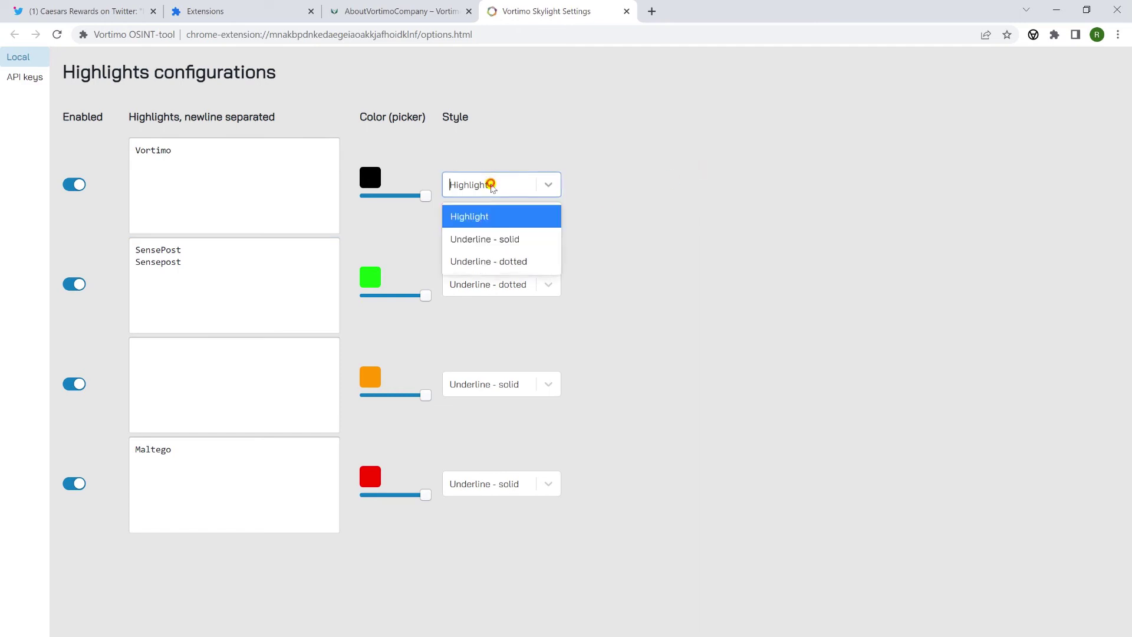
pyautogui.click(652, 144)
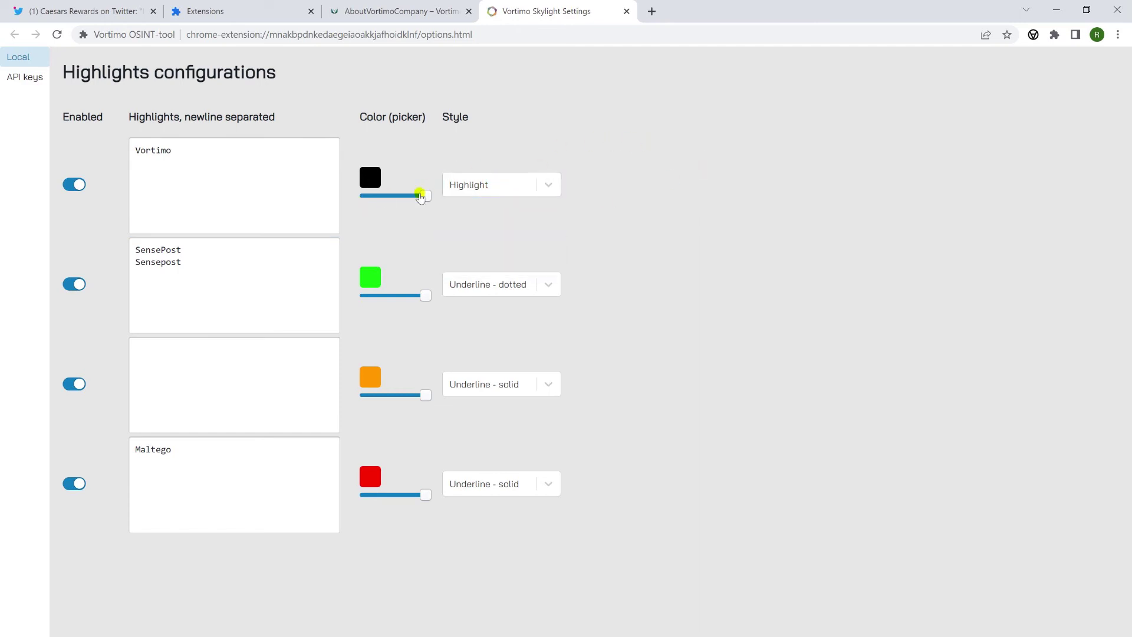
pyautogui.moveTo(424, 197); pyautogui.dragTo(485, 194)
pyautogui.click(808, 154)
pyautogui.click(448, 8)
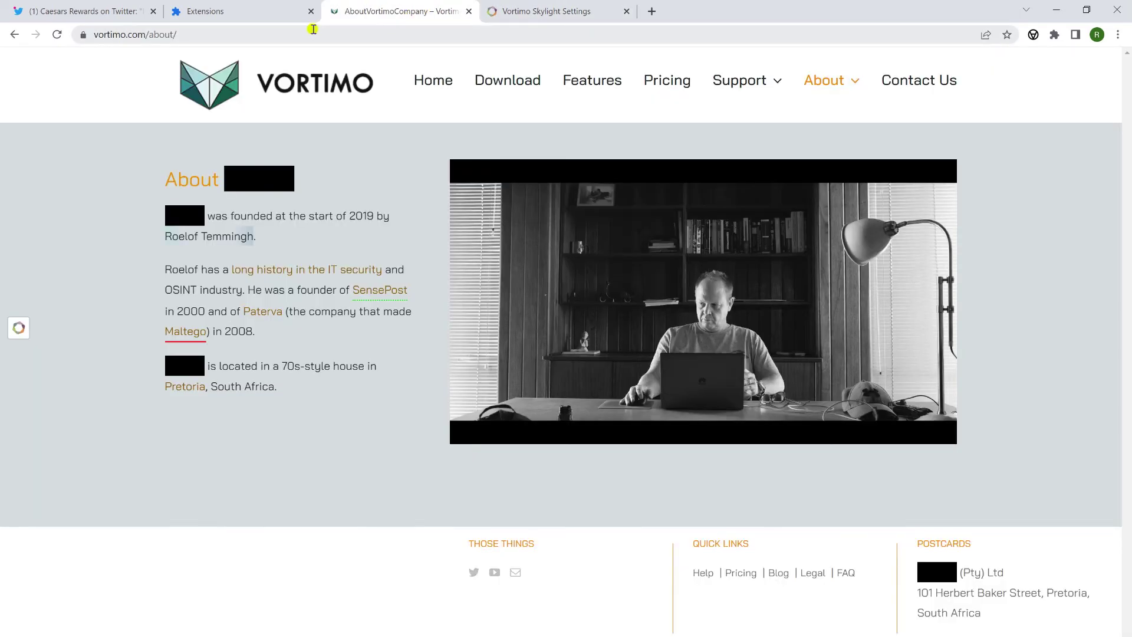
# - Open the VortimoTech Twitter profile to see its Vortimo mentions blacked out
pyautogui.click(80, 10)
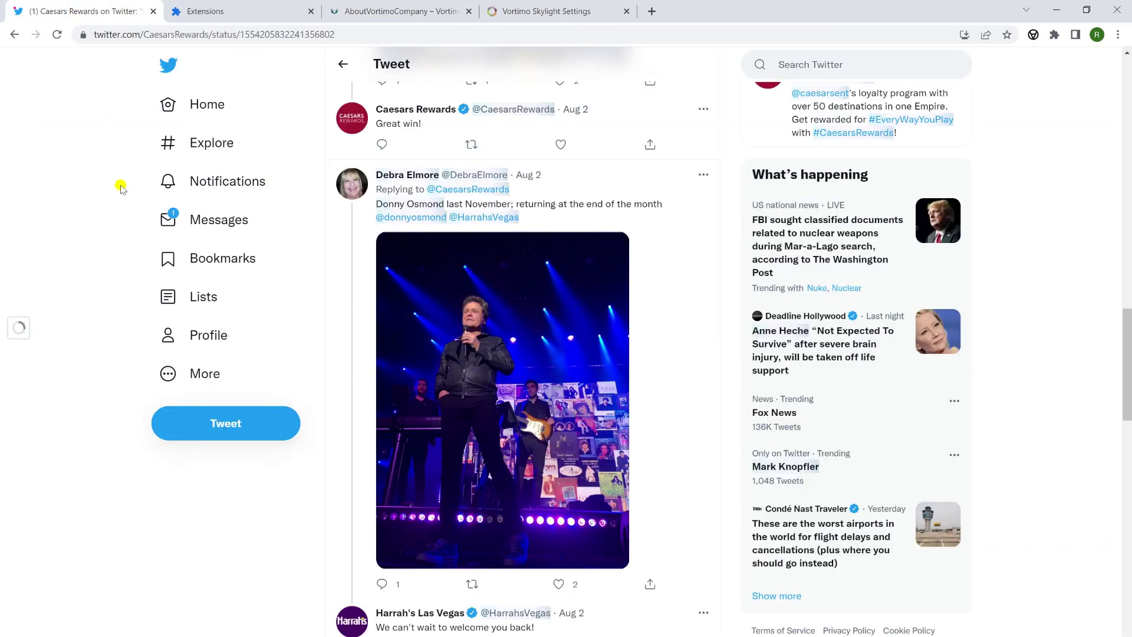
pyautogui.click(203, 345)
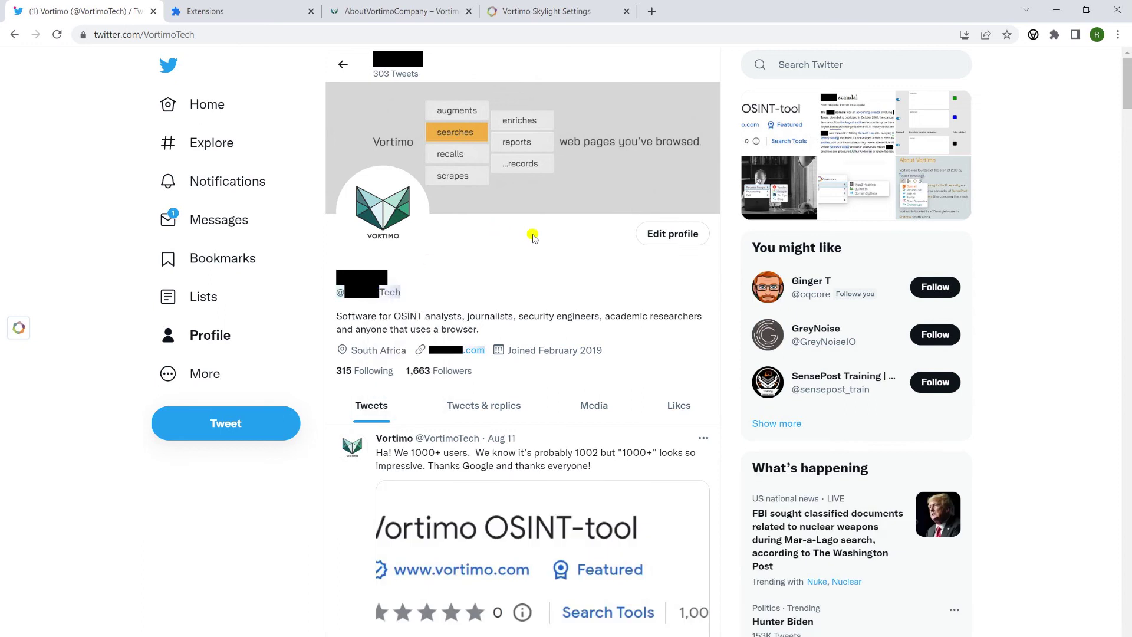
pyautogui.moveTo(340, 290)
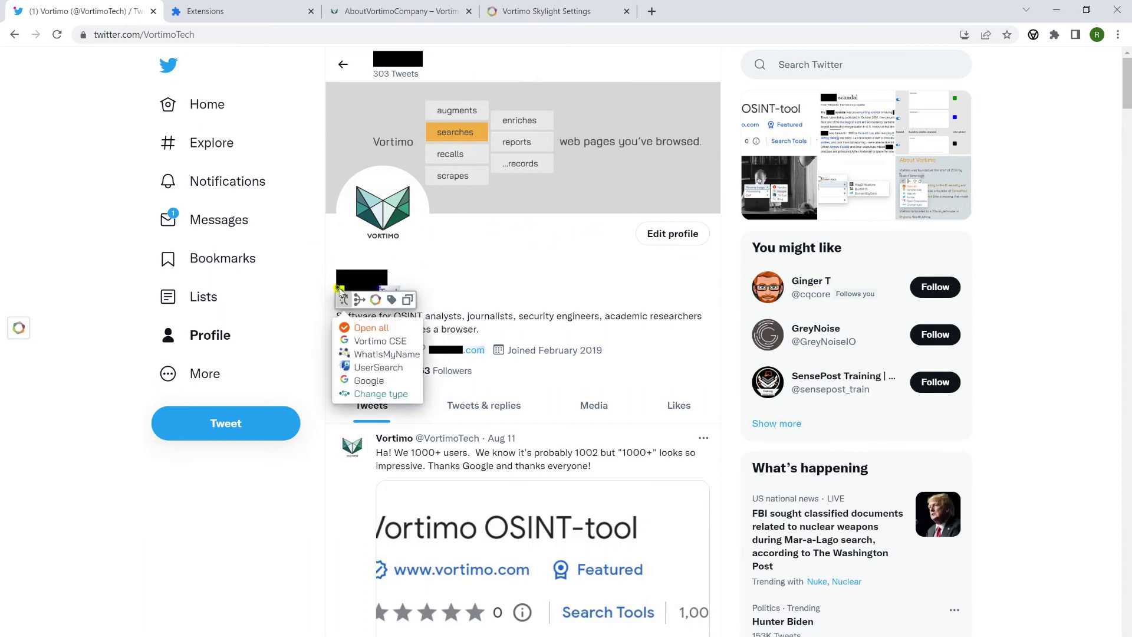
pyautogui.moveTo(392, 298)
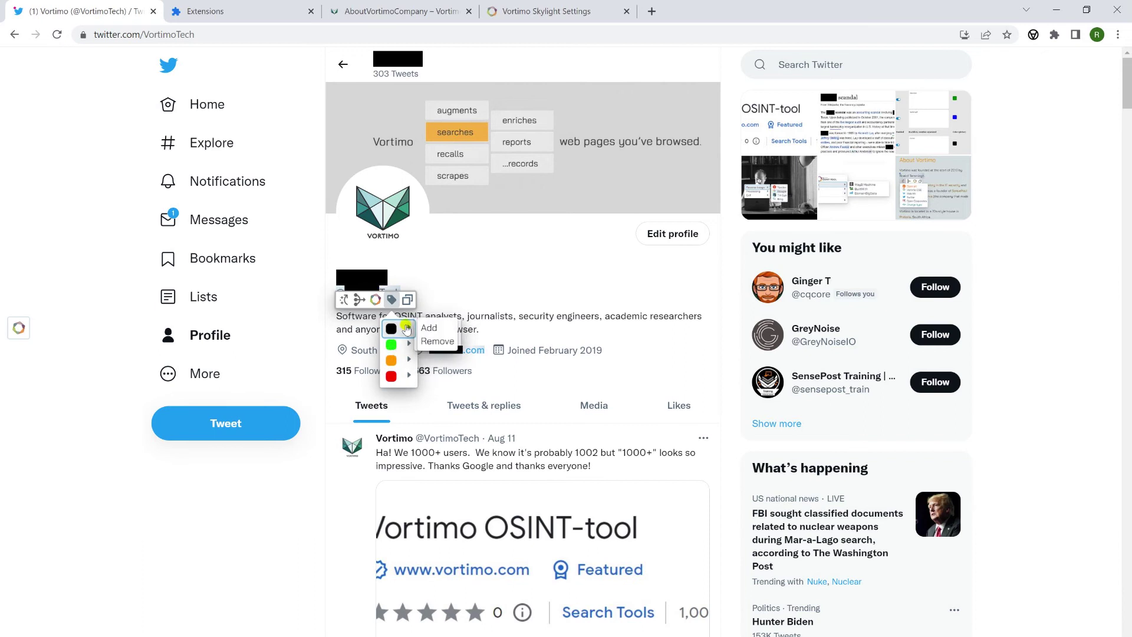
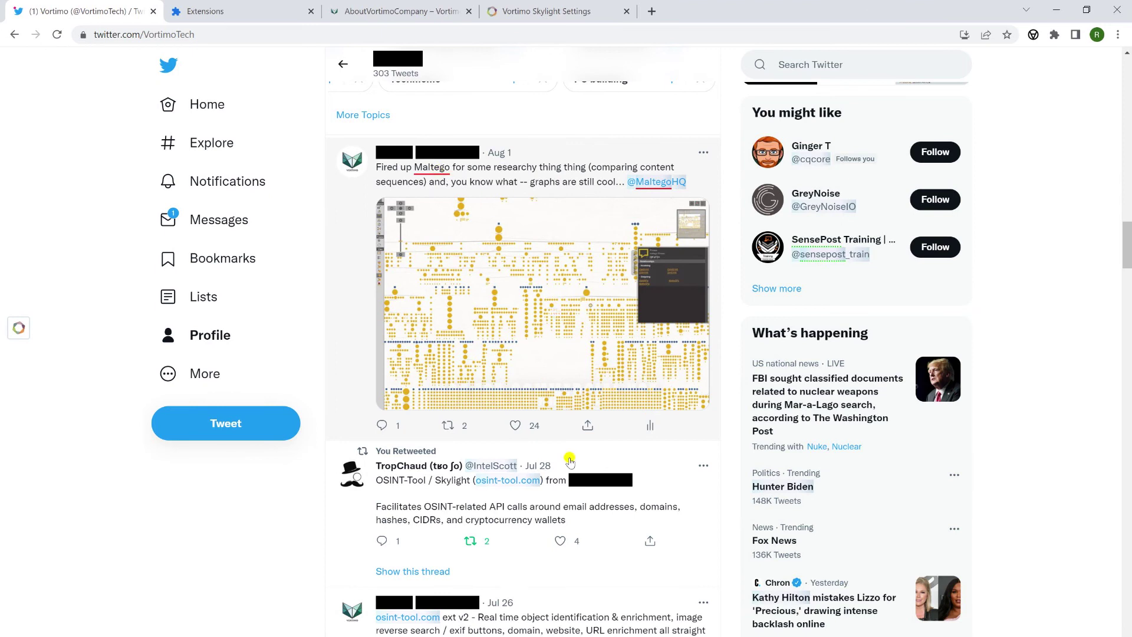
pyautogui.scroll(5, 568, 460)
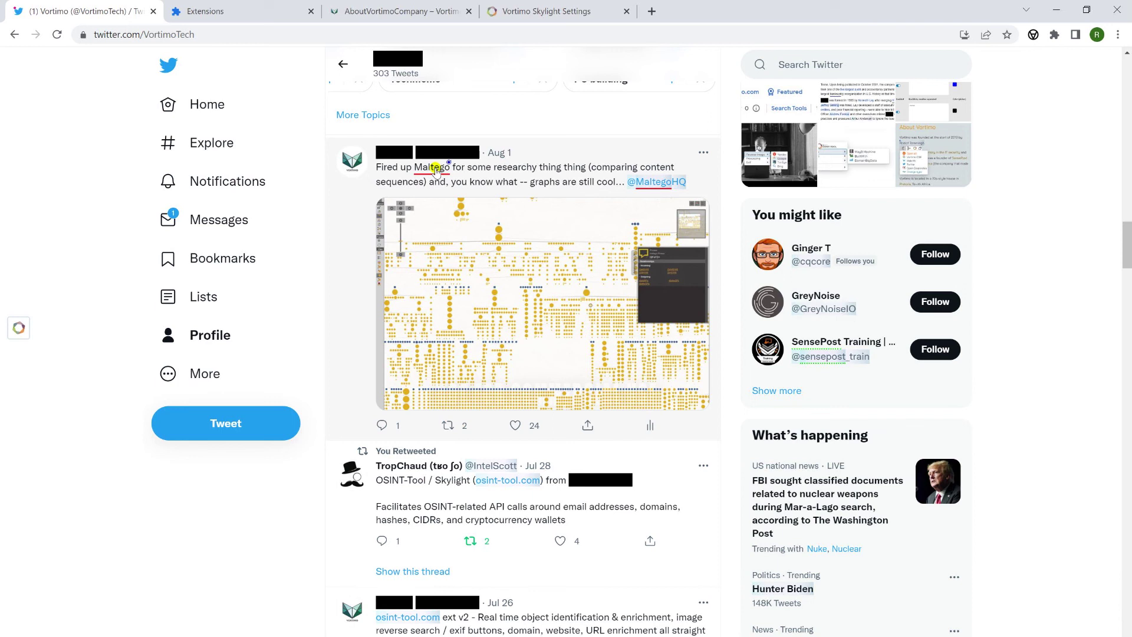
pyautogui.click(449, 163)
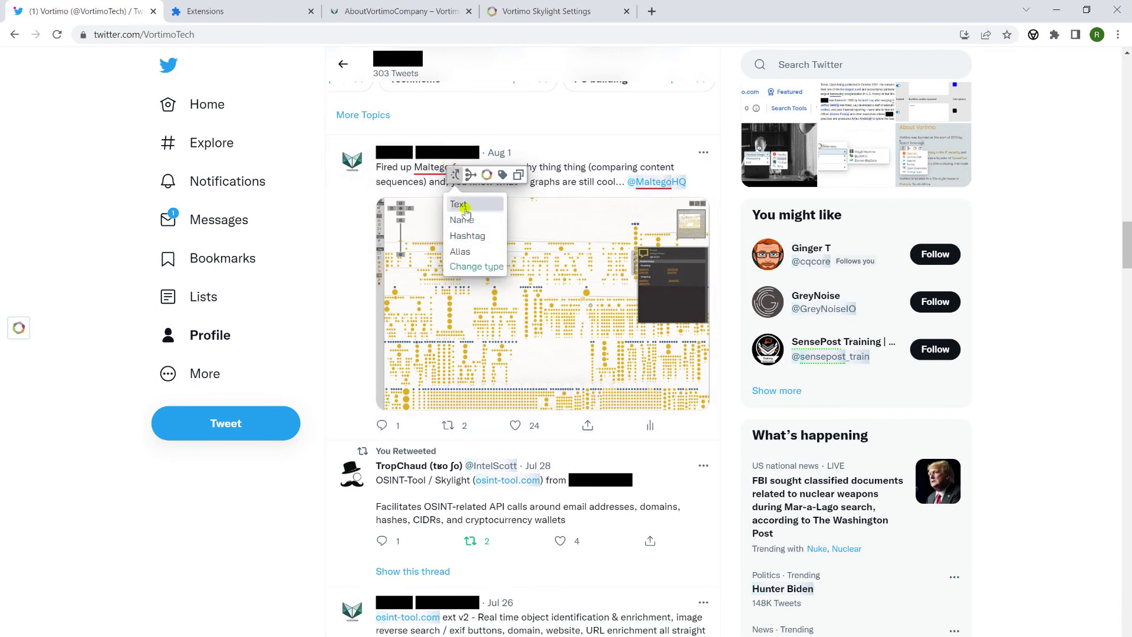
pyautogui.moveTo(471, 237)
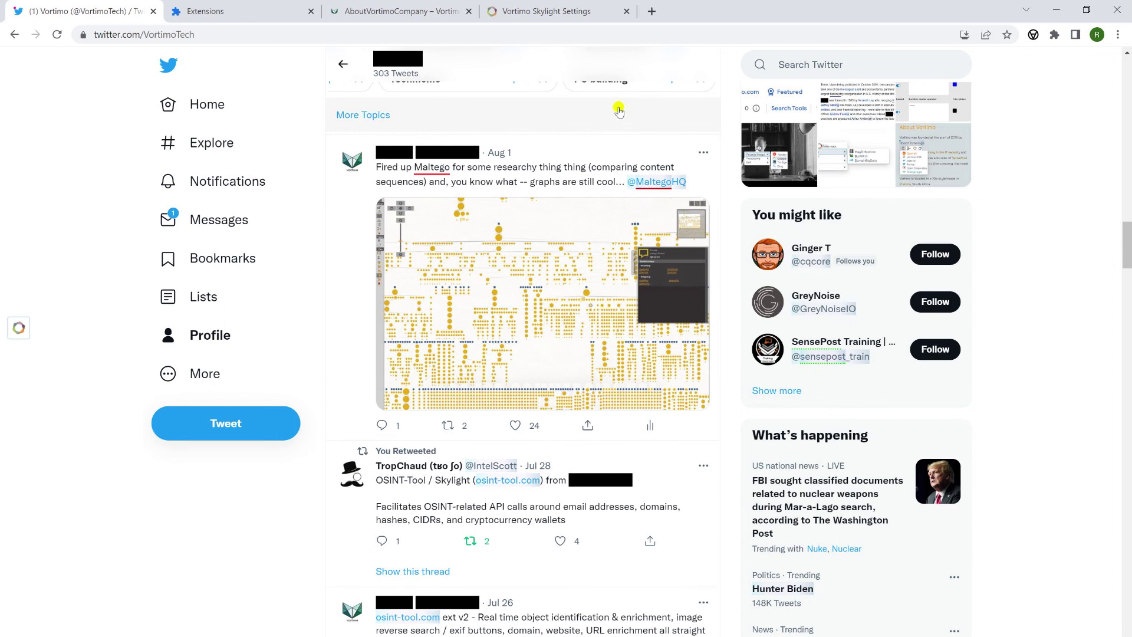
# - Switch off the Highlight menu decoration under OSINT-Tool's Config > Decorations
pyautogui.click(20, 329)
pyautogui.moveTo(71, 363)
pyautogui.moveTo(229, 382)
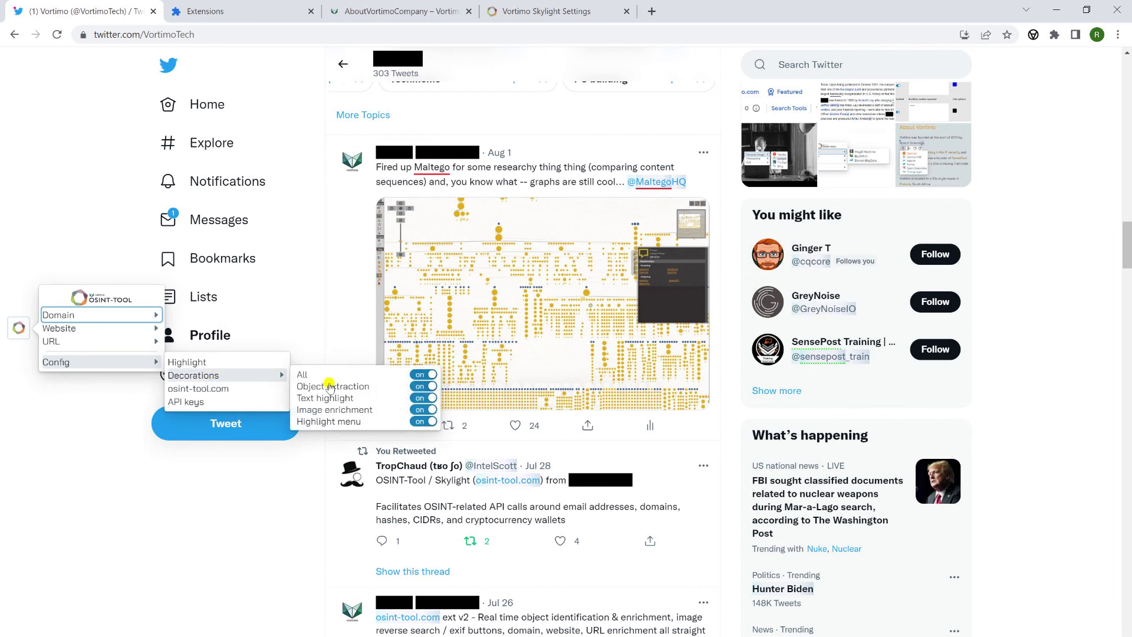
pyautogui.click(423, 421)
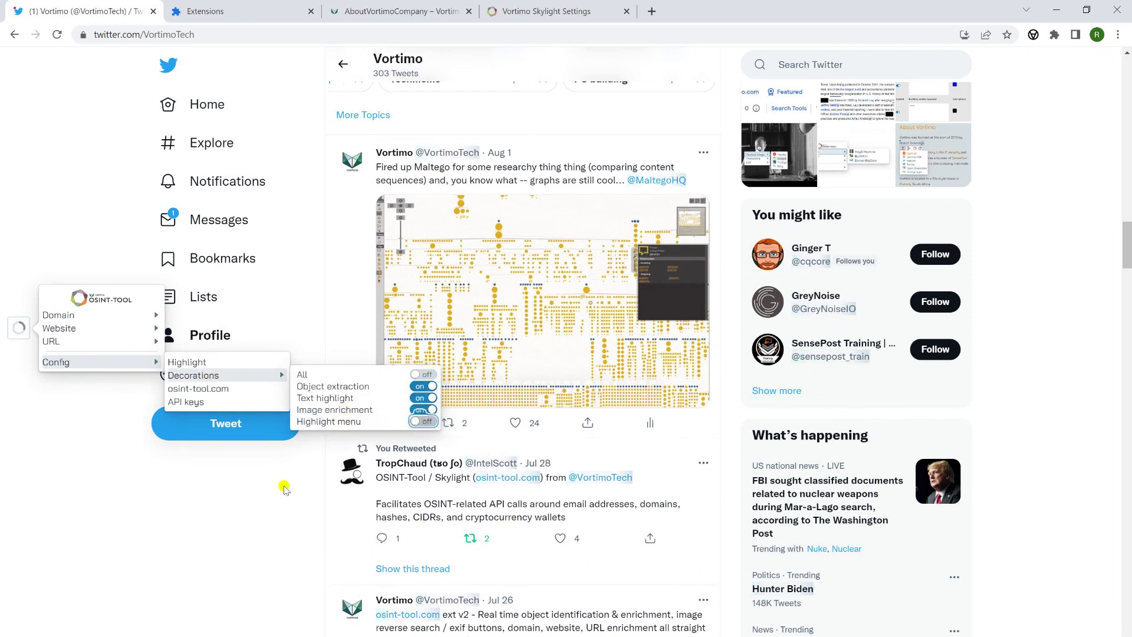
pyautogui.click(212, 505)
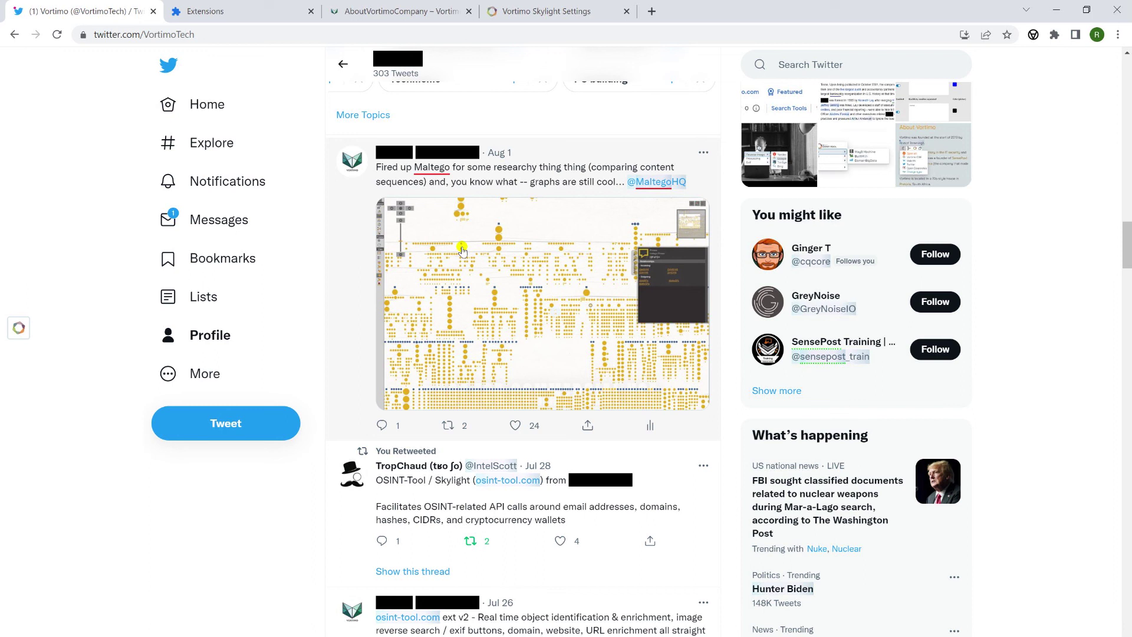
# - Switch off the Text highlight decoration so 'Maltego' in the Aug 1 tweet is unmarked
pyautogui.click(17, 334)
pyautogui.click(86, 361)
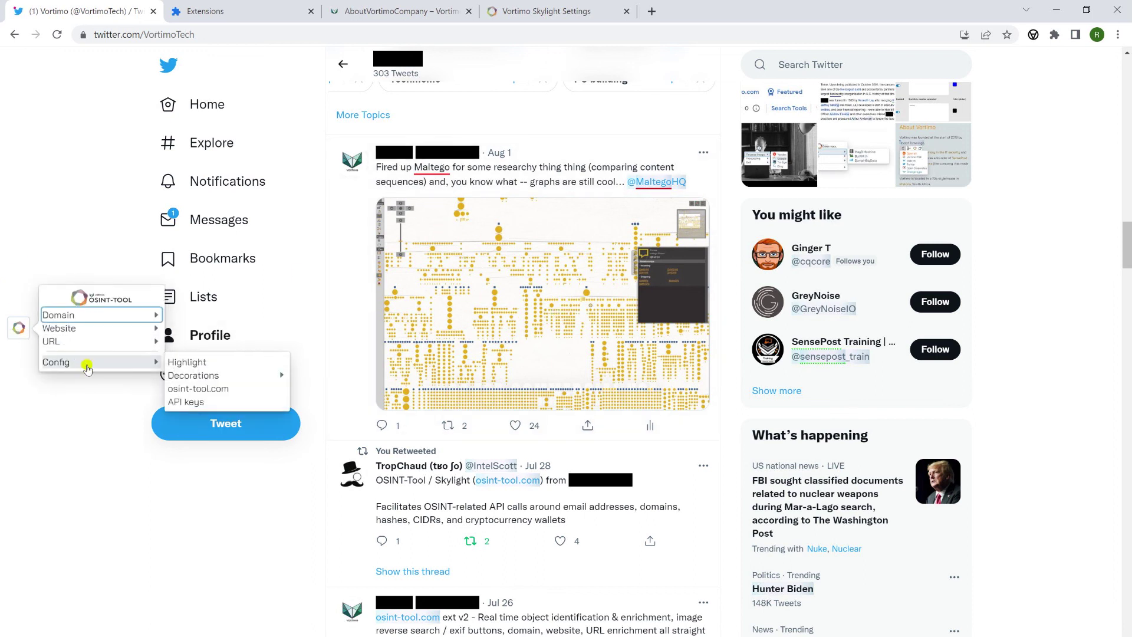
pyautogui.click(249, 377)
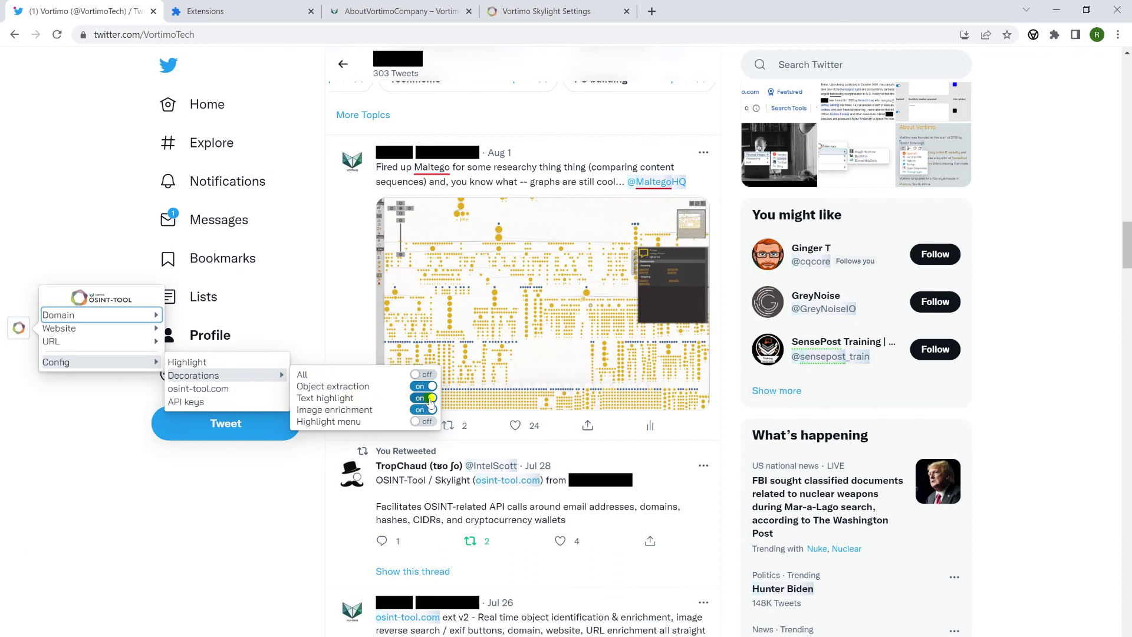
pyautogui.click(422, 398)
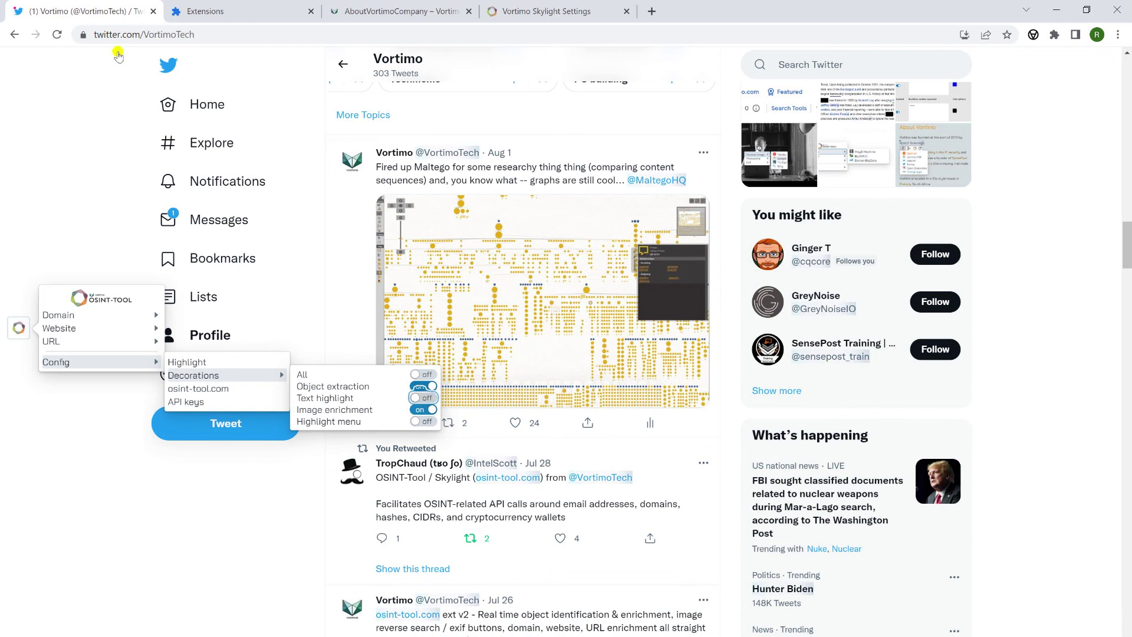
pyautogui.click(47, 112)
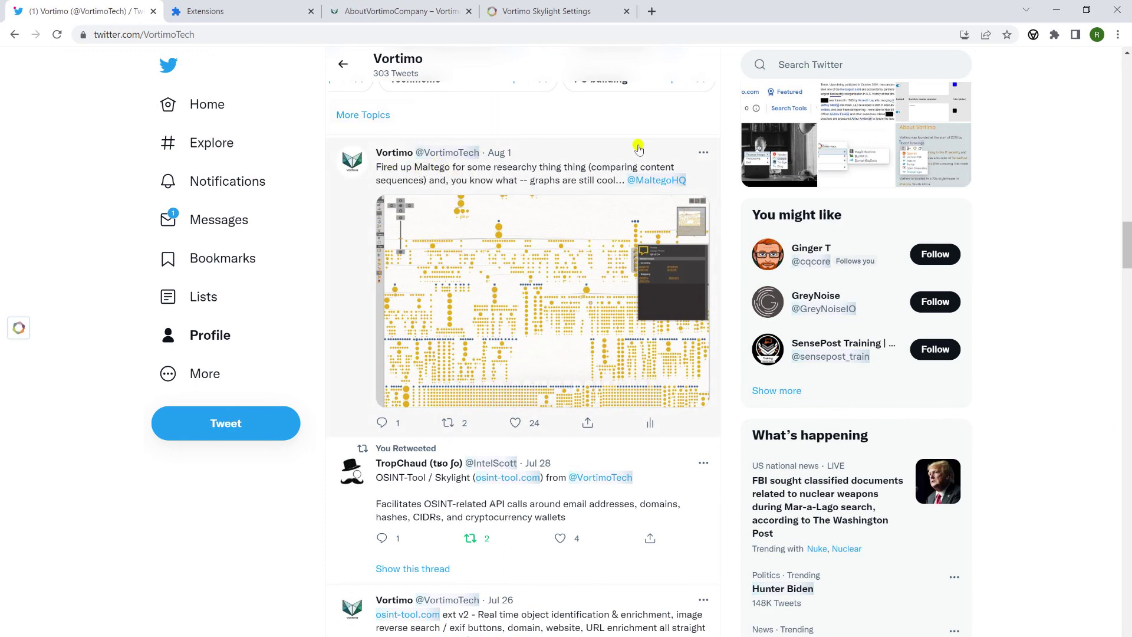
pyautogui.click(18, 329)
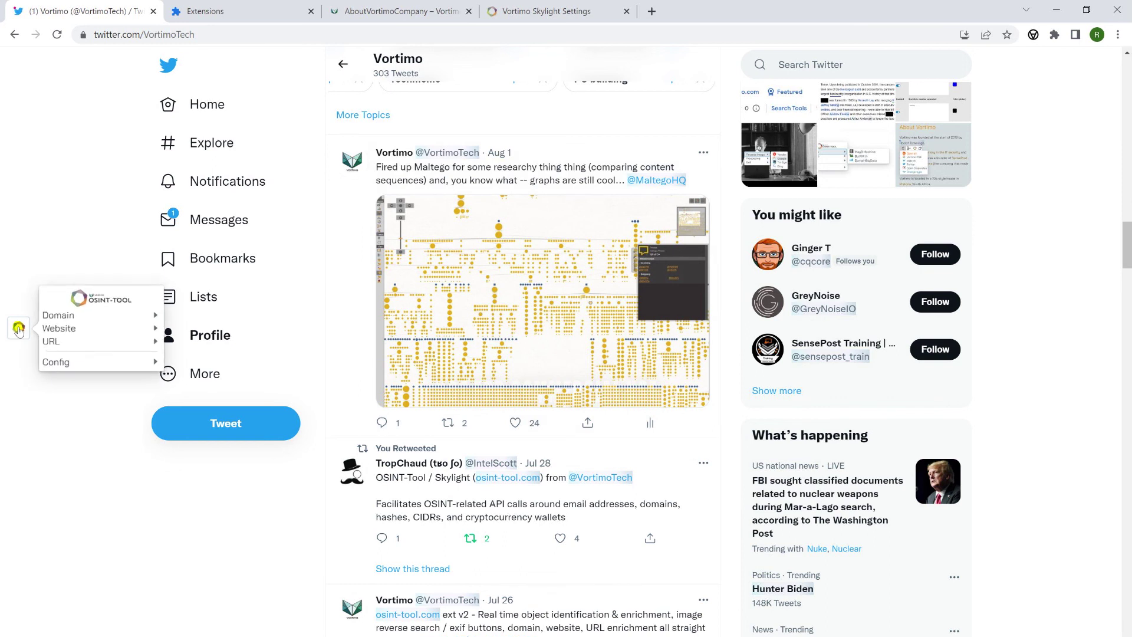
# - Switch off the Object extraction decoration, leaving Image enrichment as the only one on
pyautogui.moveTo(419, 150)
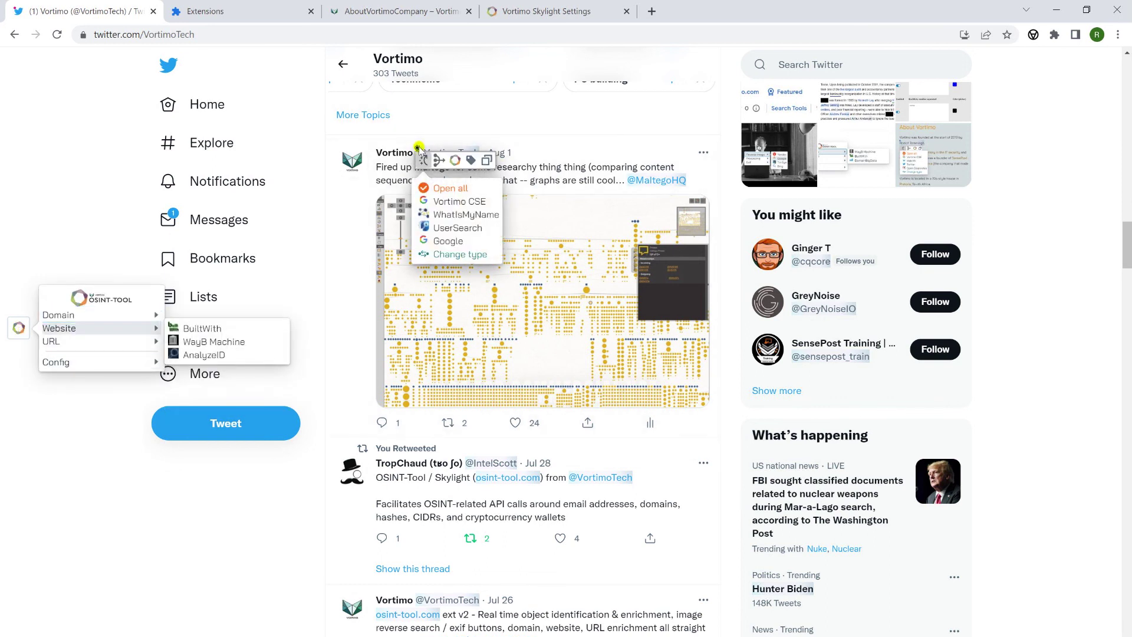
pyautogui.moveTo(89, 366)
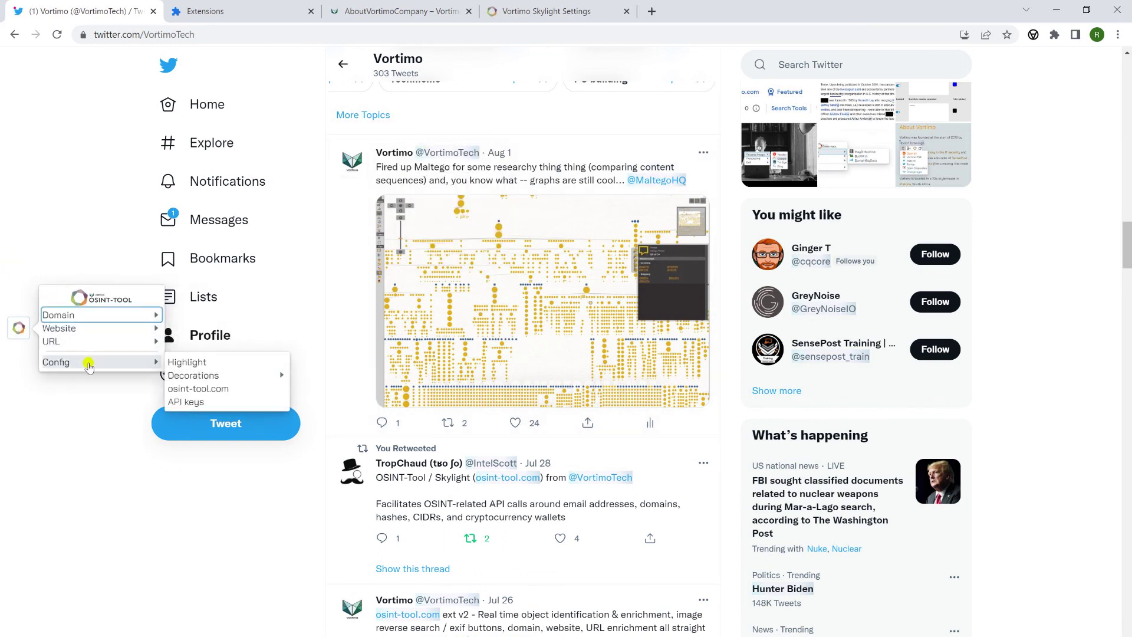
pyautogui.moveTo(239, 378)
pyautogui.click(413, 388)
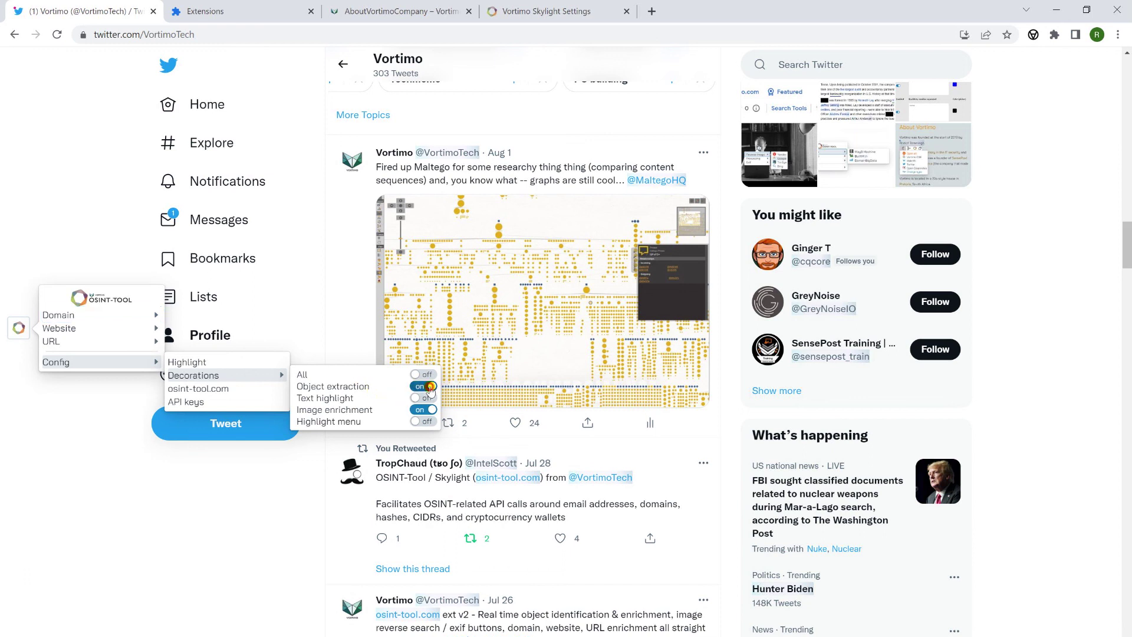
pyautogui.click(29, 70)
pyautogui.moveTo(559, 308)
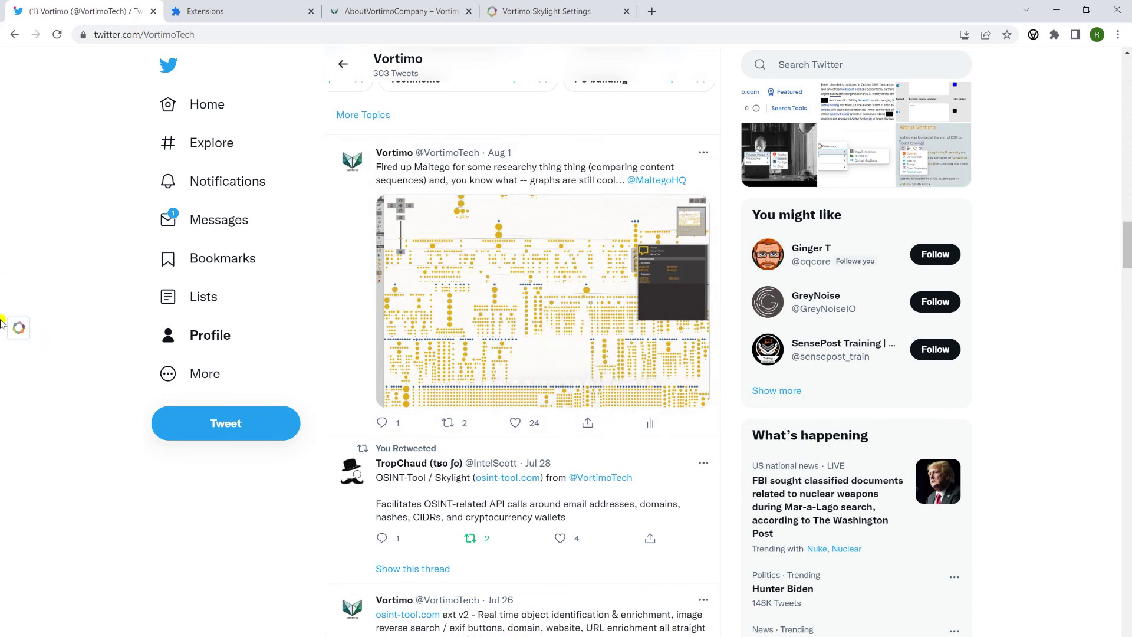
pyautogui.moveTo(18, 328)
pyautogui.moveTo(126, 362)
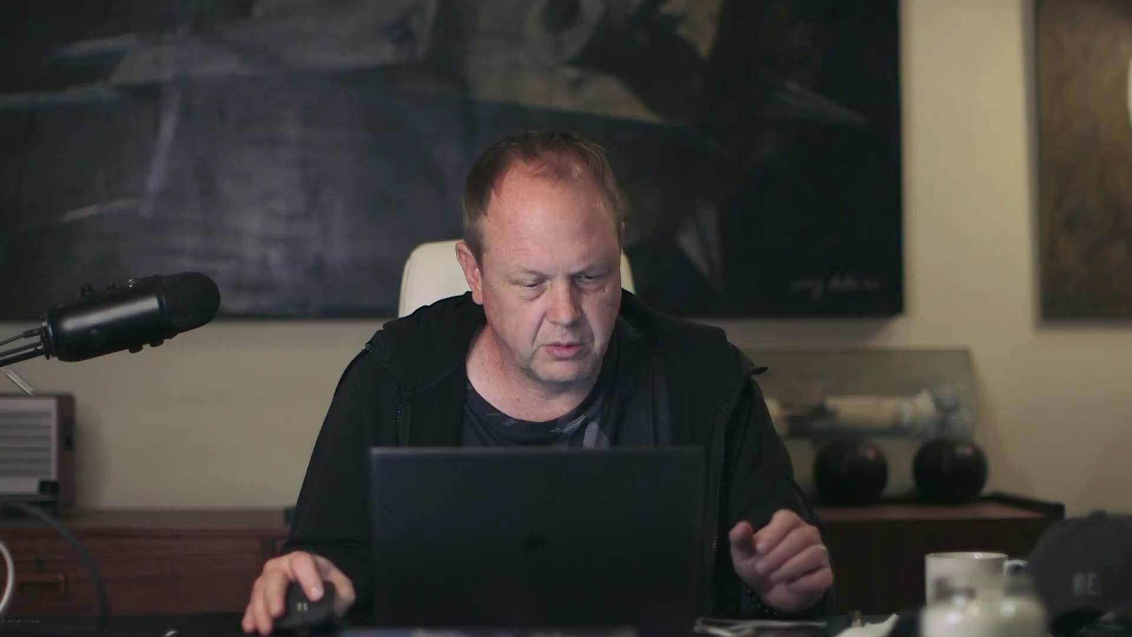